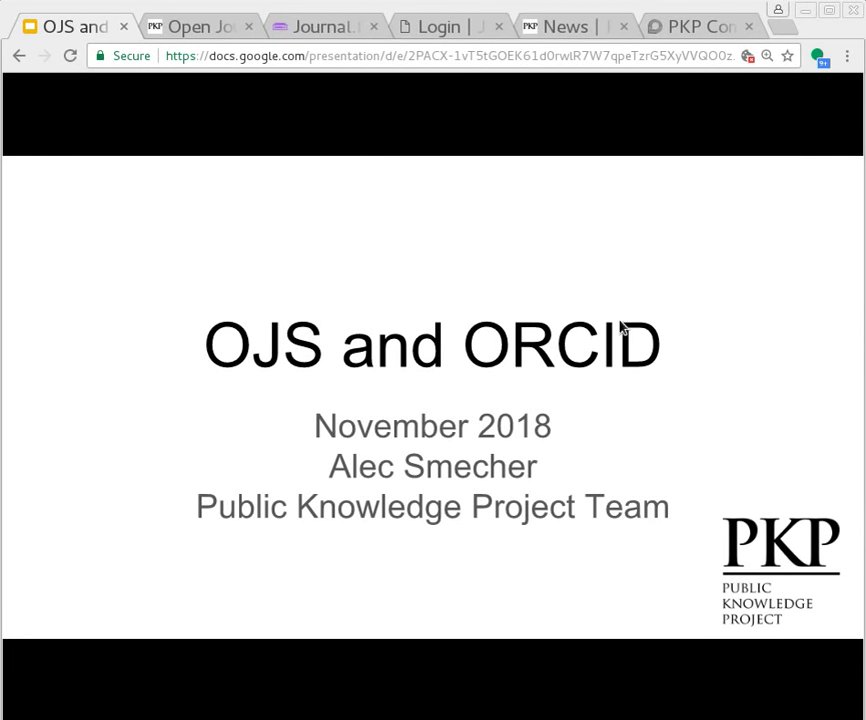
On the PKP Open Journal Systems page, page the example-journal slideshow to the JOURNAL.FI slide
{"action": "left_click", "coordinate": [198, 29]}
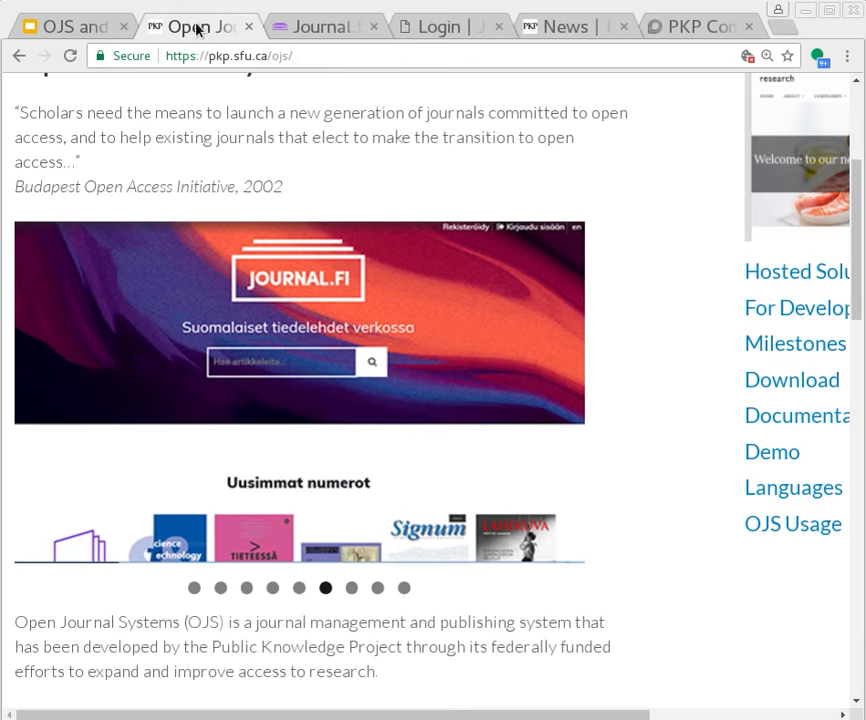
{"action": "scroll", "coordinate": [224, 269], "scroll_direction": "up", "scroll_amount": 3}
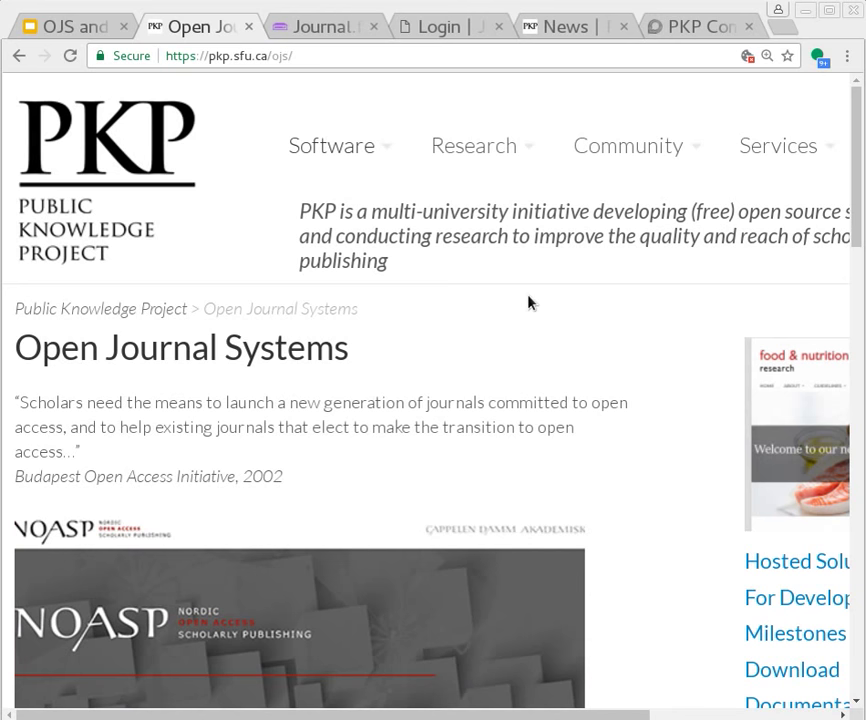
{"action": "scroll", "coordinate": [550, 295], "scroll_direction": "down", "scroll_amount": 3}
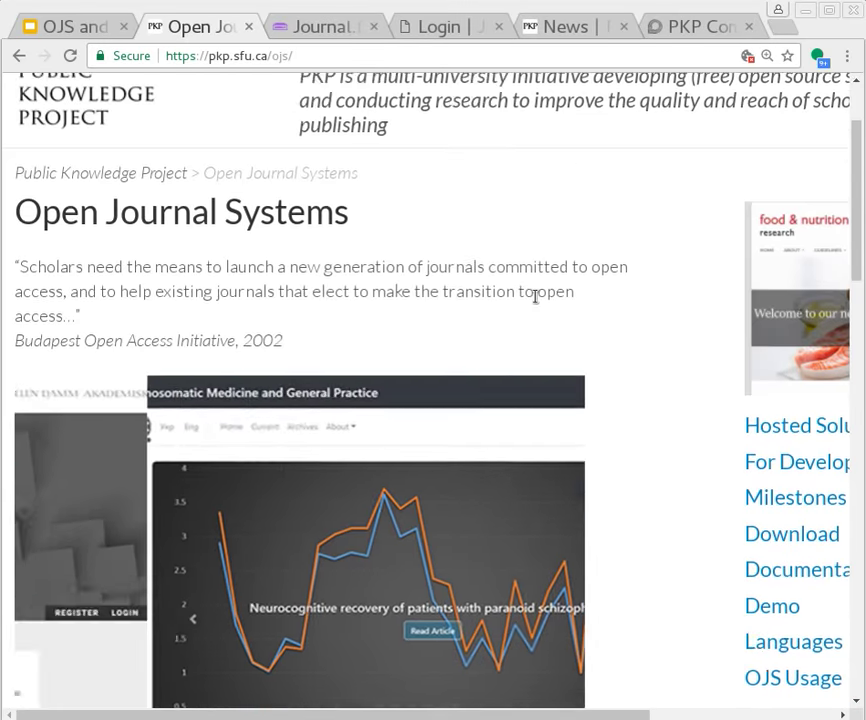
{"action": "scroll", "coordinate": [530, 287], "scroll_direction": "down", "scroll_amount": 1}
{"action": "scroll", "coordinate": [330, 500], "scroll_direction": "down", "scroll_amount": 3}
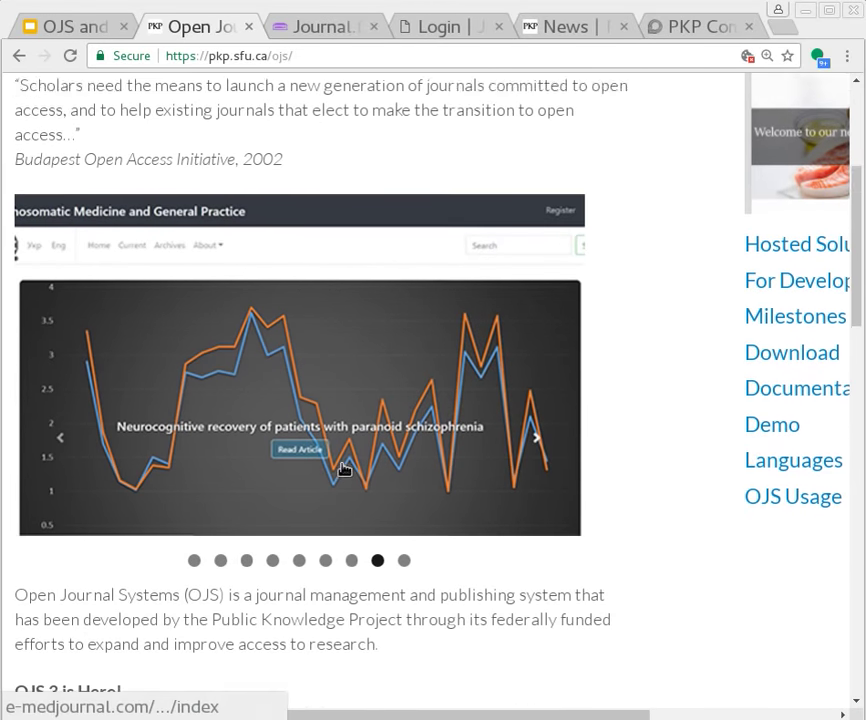
{"action": "left_click", "coordinate": [325, 541]}
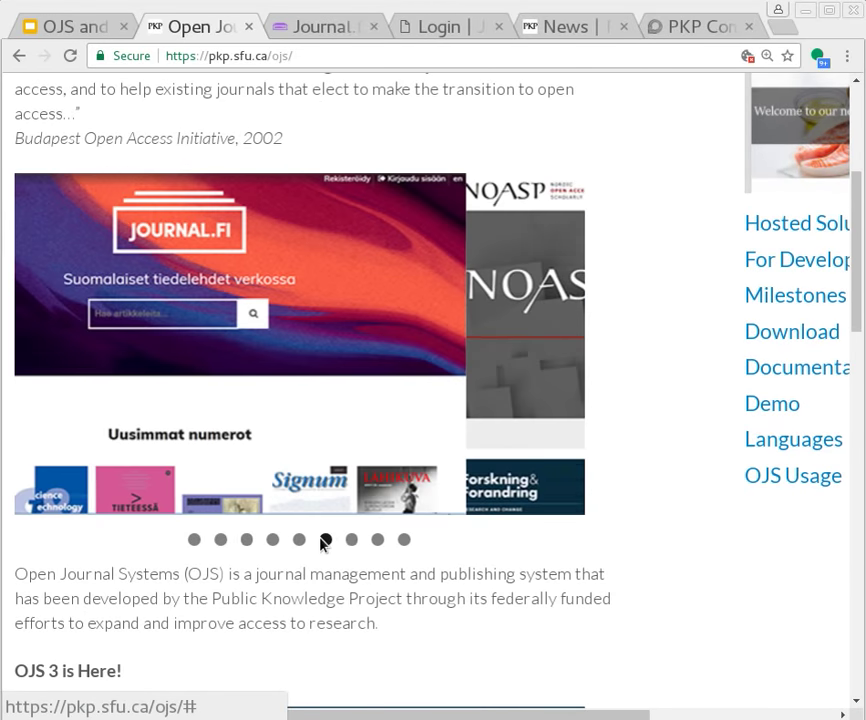
{"action": "left_click", "coordinate": [300, 541]}
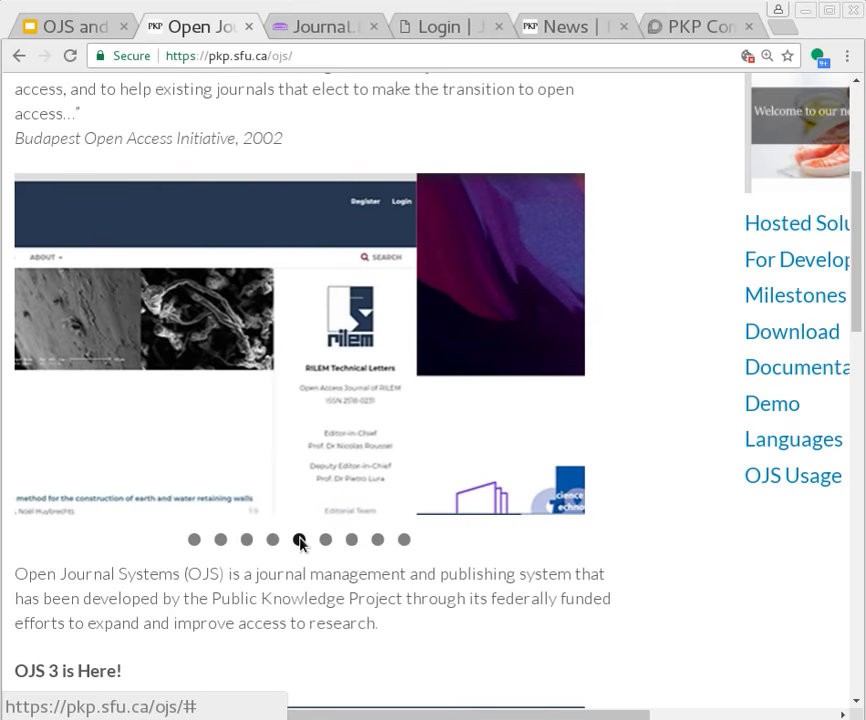
{"action": "left_click", "coordinate": [273, 541]}
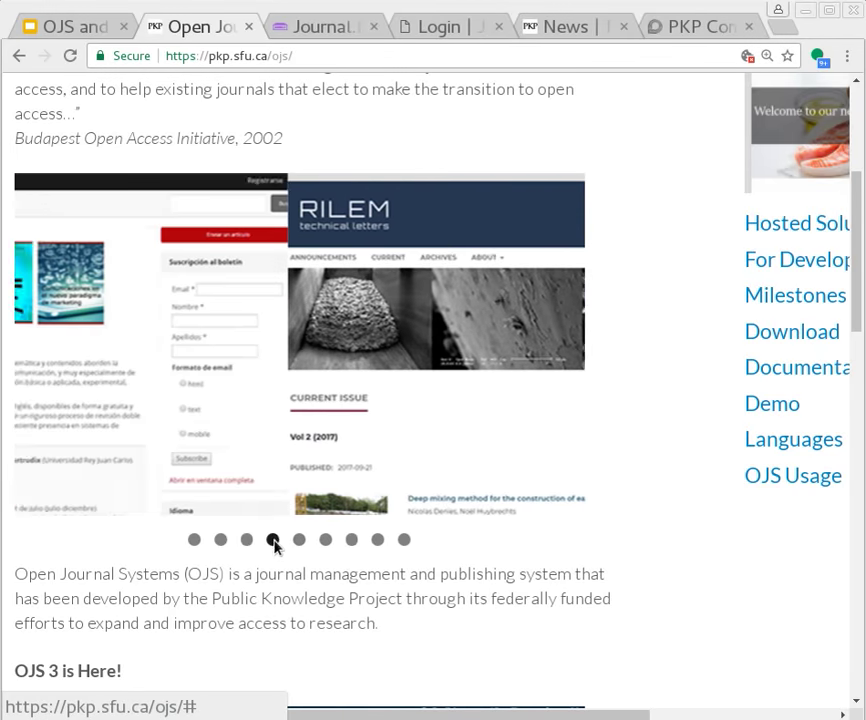
{"action": "left_click", "coordinate": [299, 541]}
{"action": "left_click", "coordinate": [326, 541]}
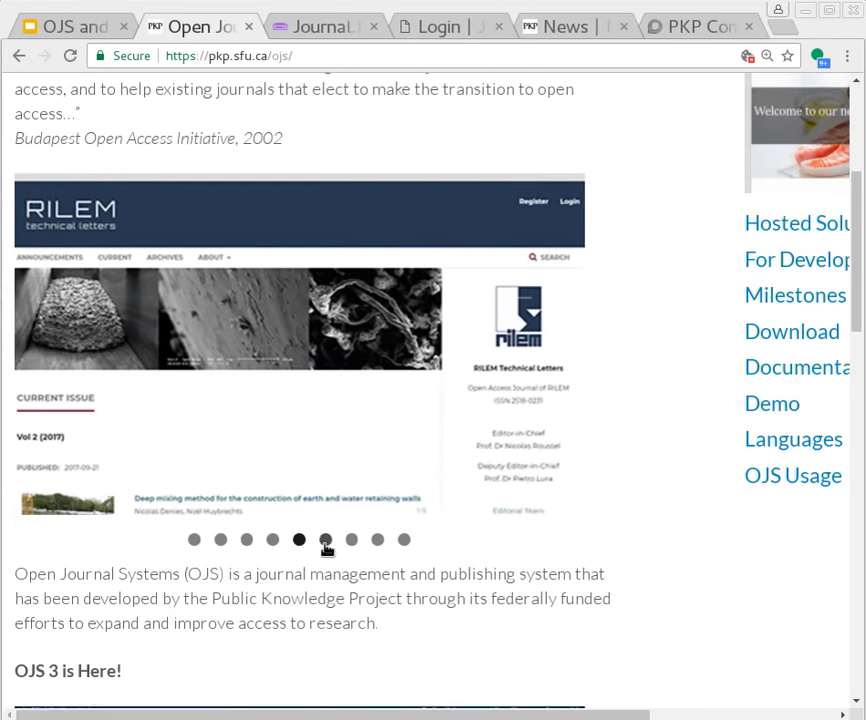
Open the Journal.fi site and go to the AFinLA-e journal
{"action": "left_click", "coordinate": [301, 395]}
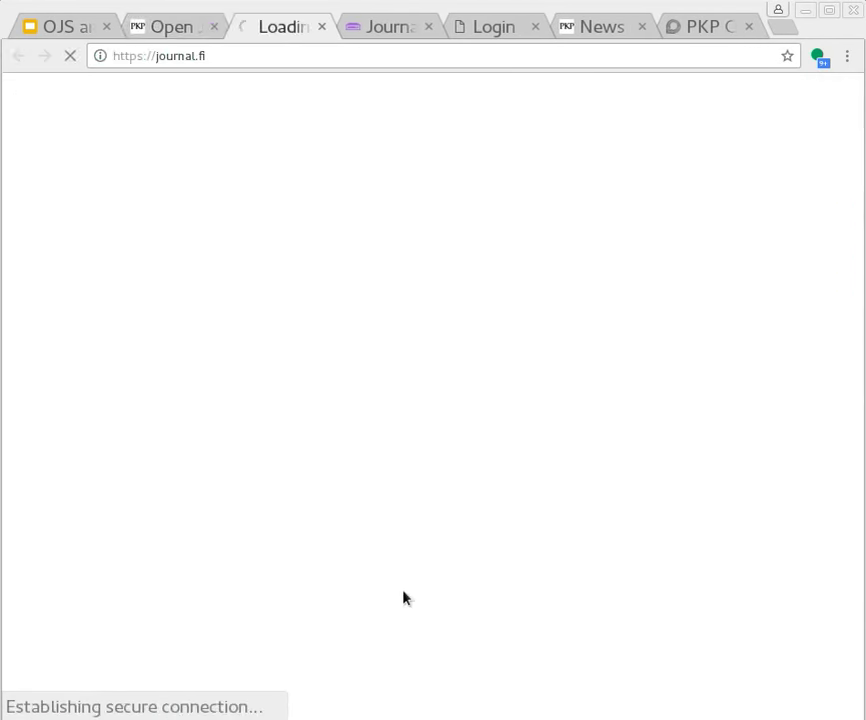
{"action": "scroll", "coordinate": [330, 530], "scroll_direction": "down", "scroll_amount": 9}
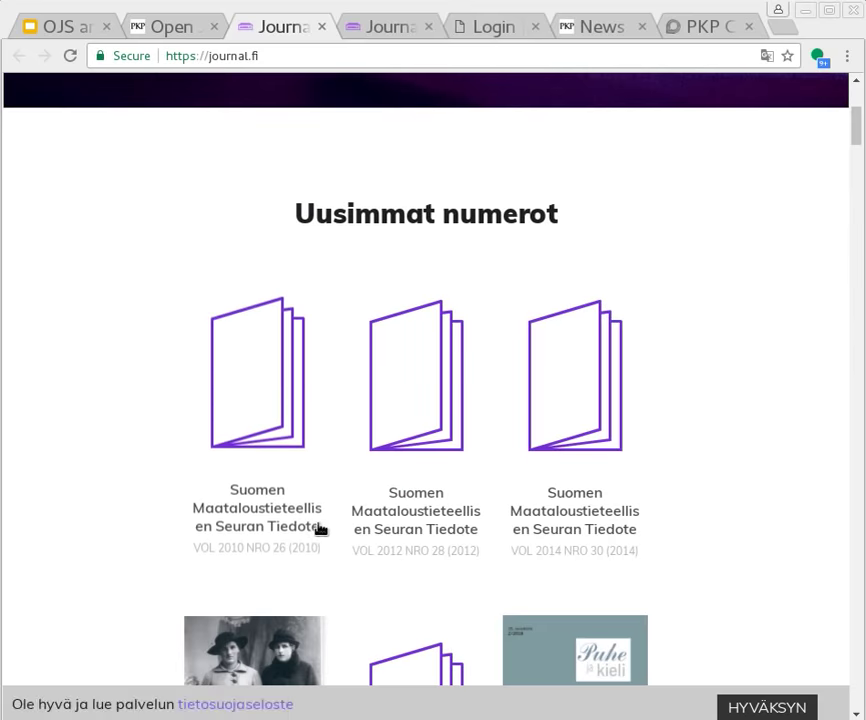
{"action": "scroll", "coordinate": [310, 532], "scroll_direction": "down", "scroll_amount": 9}
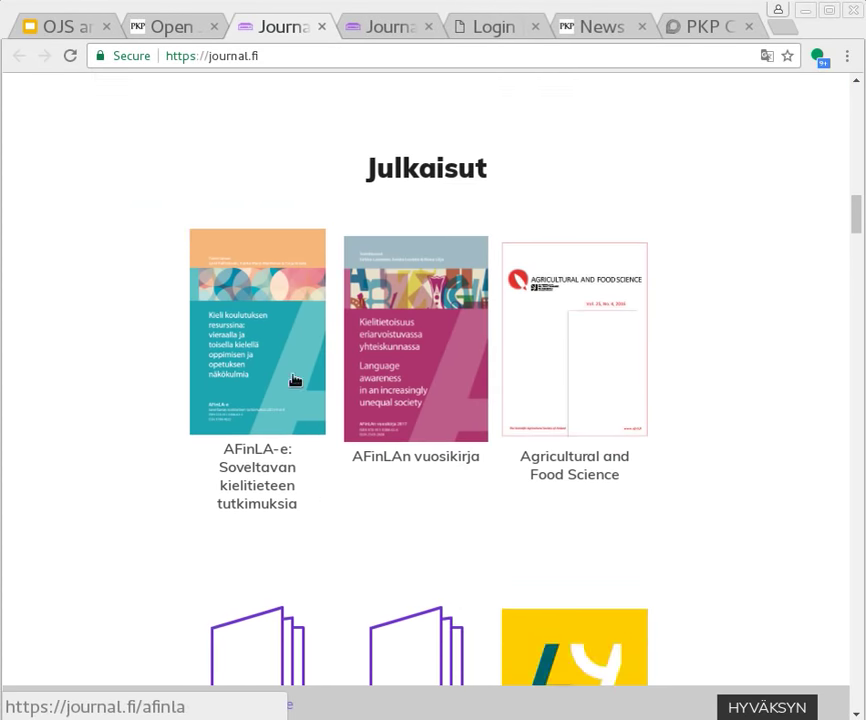
{"action": "scroll", "coordinate": [293, 378], "scroll_direction": "up", "scroll_amount": 1}
{"action": "left_click", "coordinate": [293, 378]}
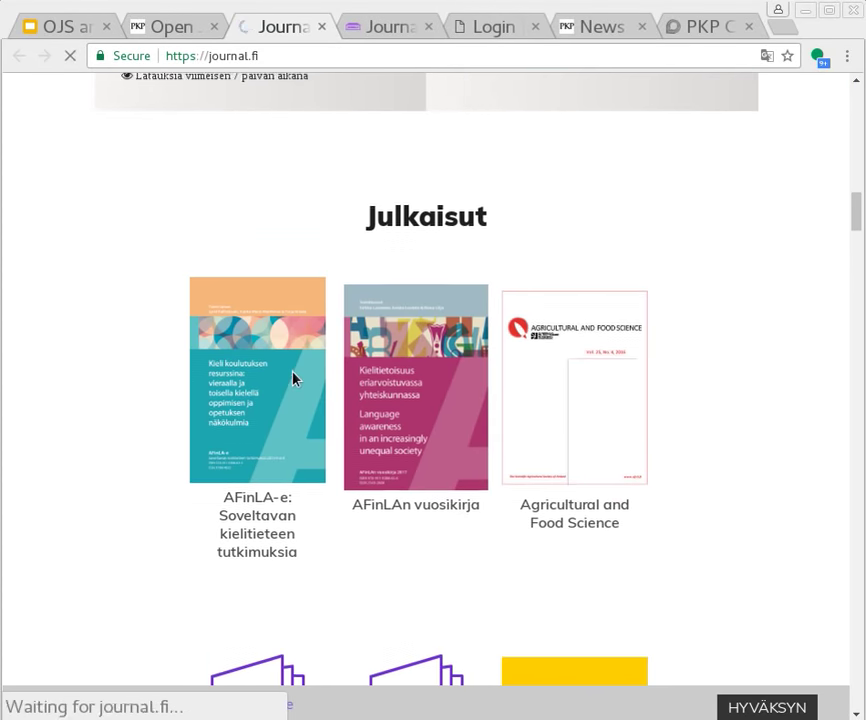
Open the Nro 10 (2017) issue's introductory article and view its PDF
{"action": "scroll", "coordinate": [448, 458], "scroll_direction": "down", "scroll_amount": 3}
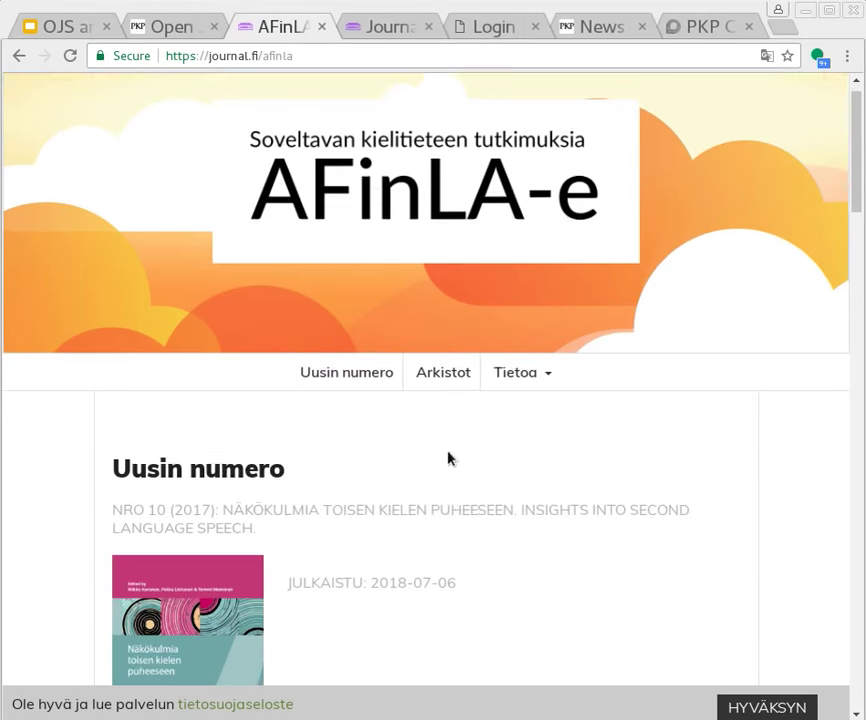
{"action": "scroll", "coordinate": [477, 390], "scroll_direction": "down", "scroll_amount": 3}
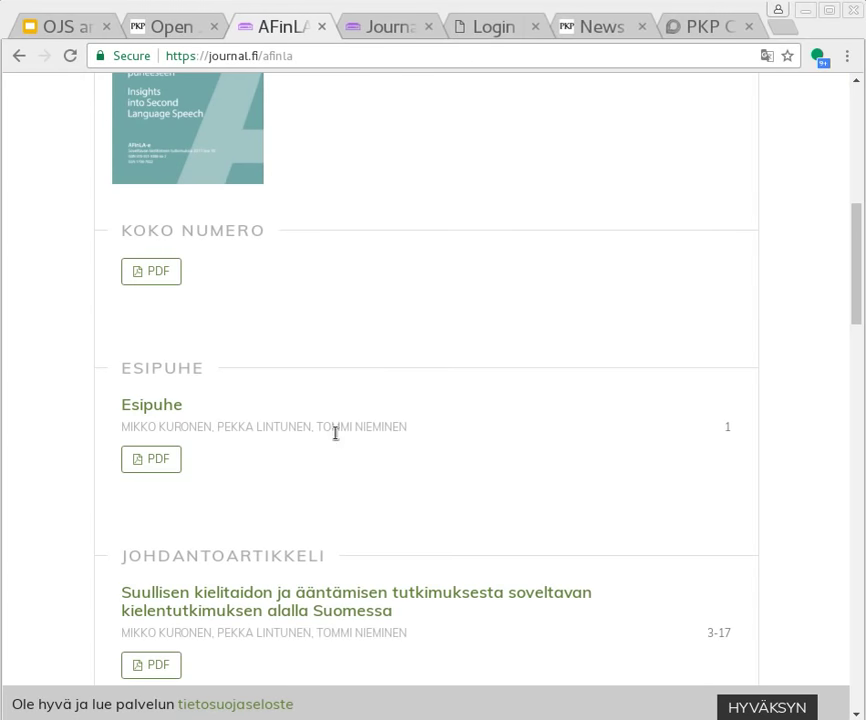
{"action": "left_click", "coordinate": [277, 612]}
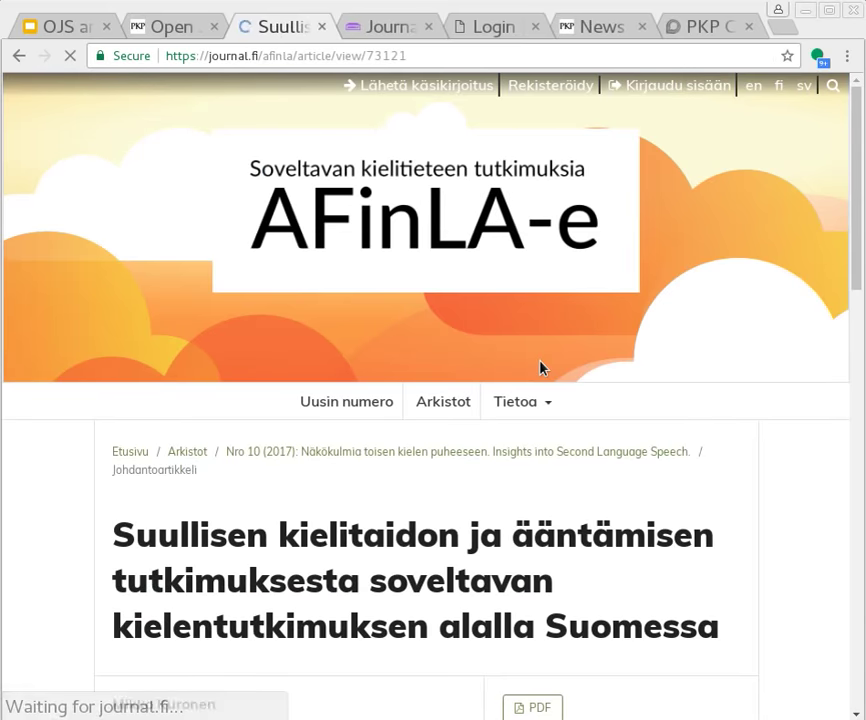
{"action": "scroll", "coordinate": [536, 380], "scroll_direction": "down", "scroll_amount": 5}
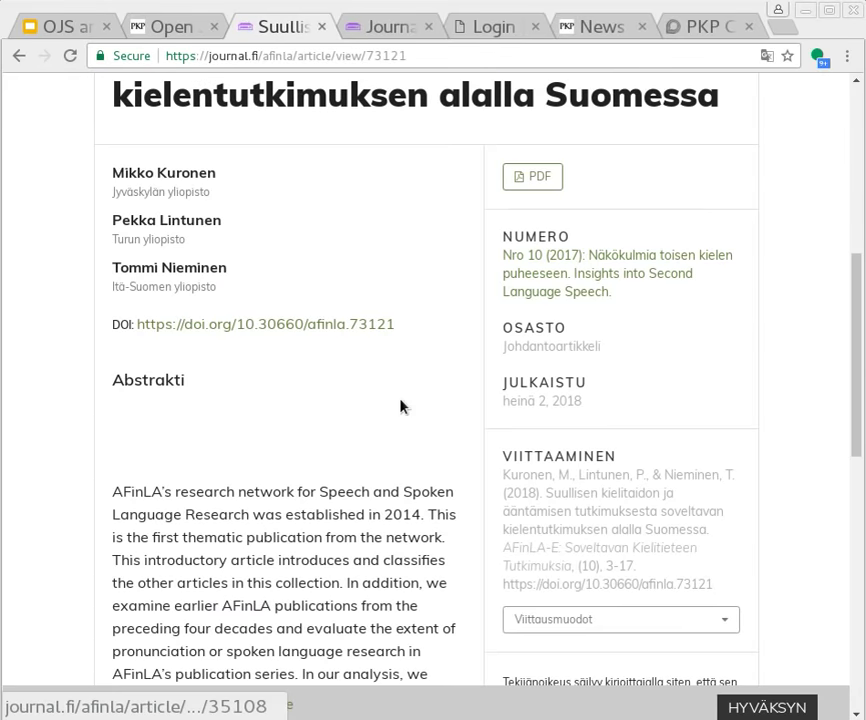
{"action": "left_click", "coordinate": [520, 180]}
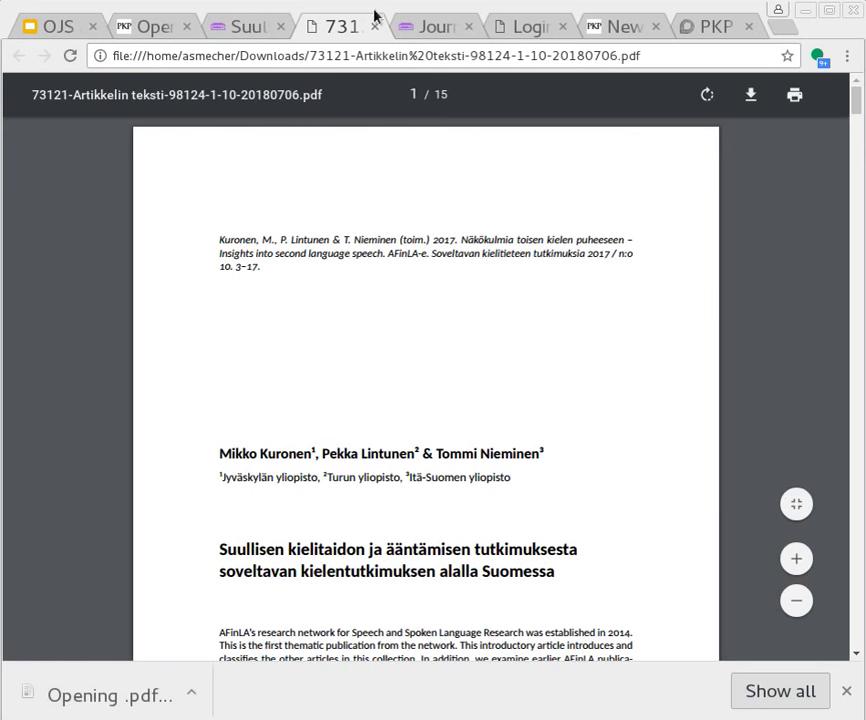
Close the PDF and article tabs and return to the local OJS login page
{"action": "left_click", "coordinate": [376, 27]}
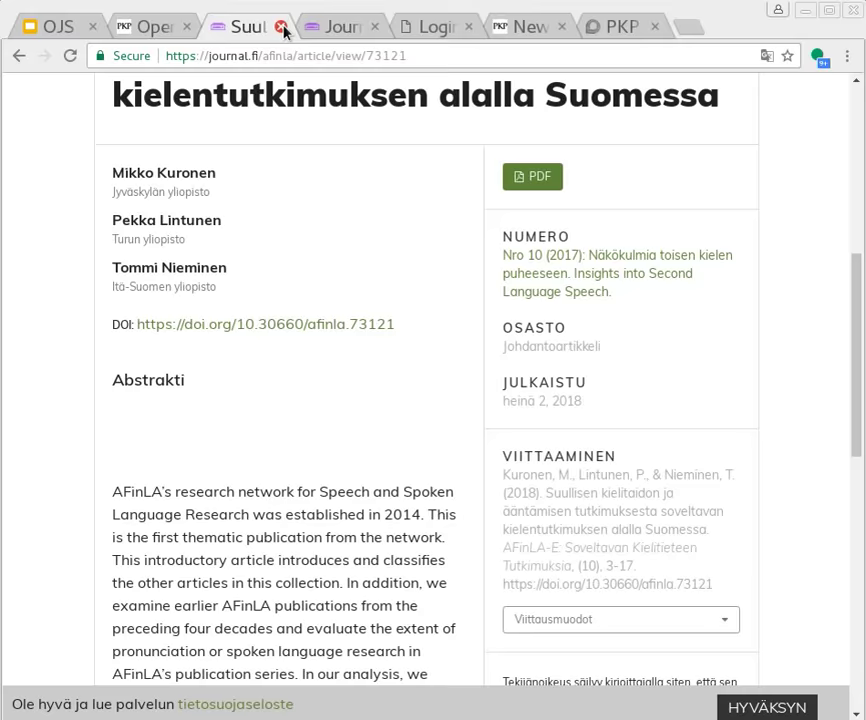
{"action": "left_click", "coordinate": [283, 28]}
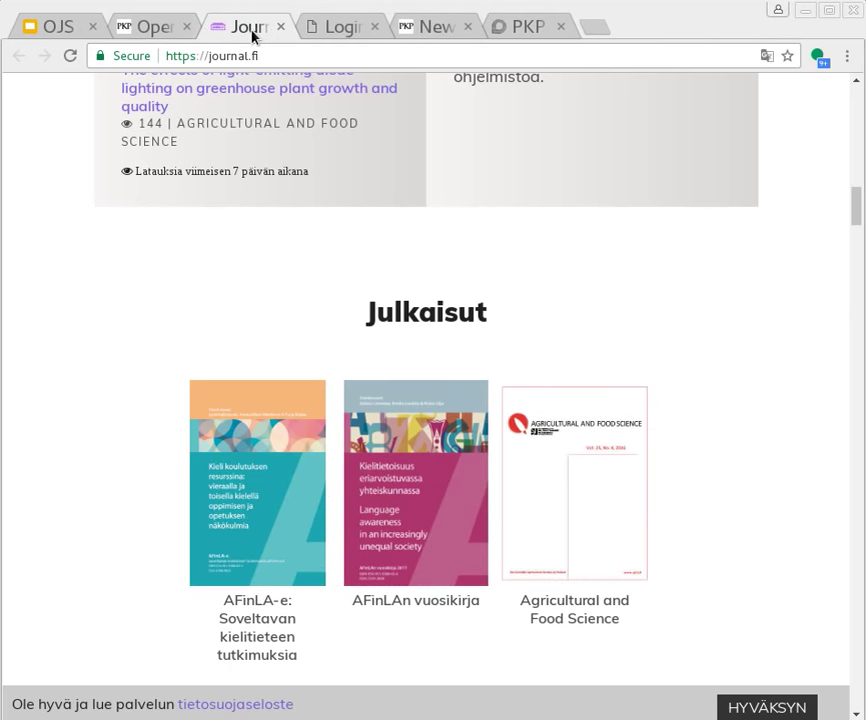
{"action": "left_click", "coordinate": [340, 27]}
Open the Journal of Public Knowledge registration form and start connecting an ORCID iD
{"action": "mouse_move", "coordinate": [505, 191]}
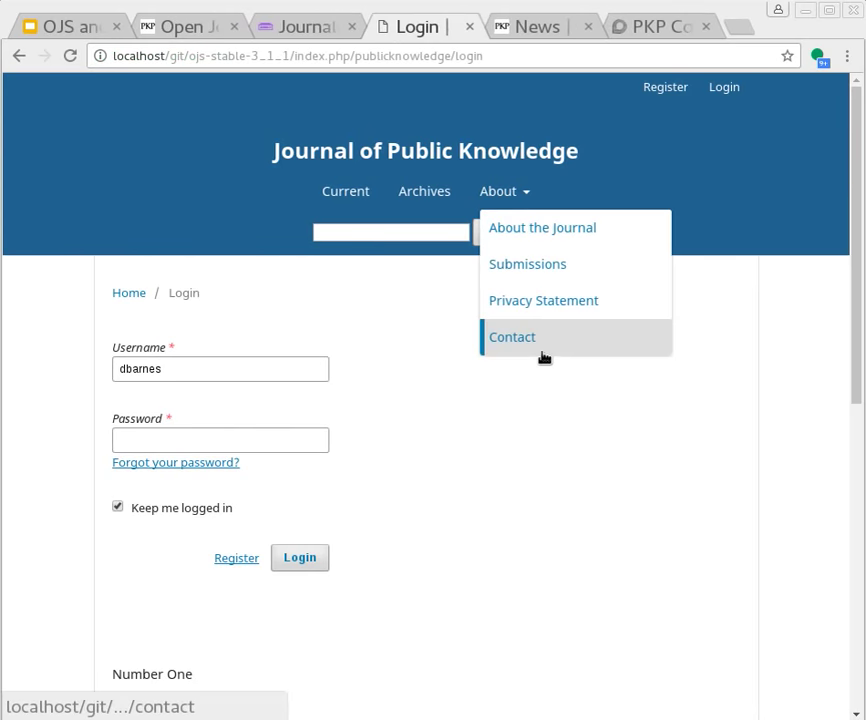
{"action": "left_click", "coordinate": [666, 89]}
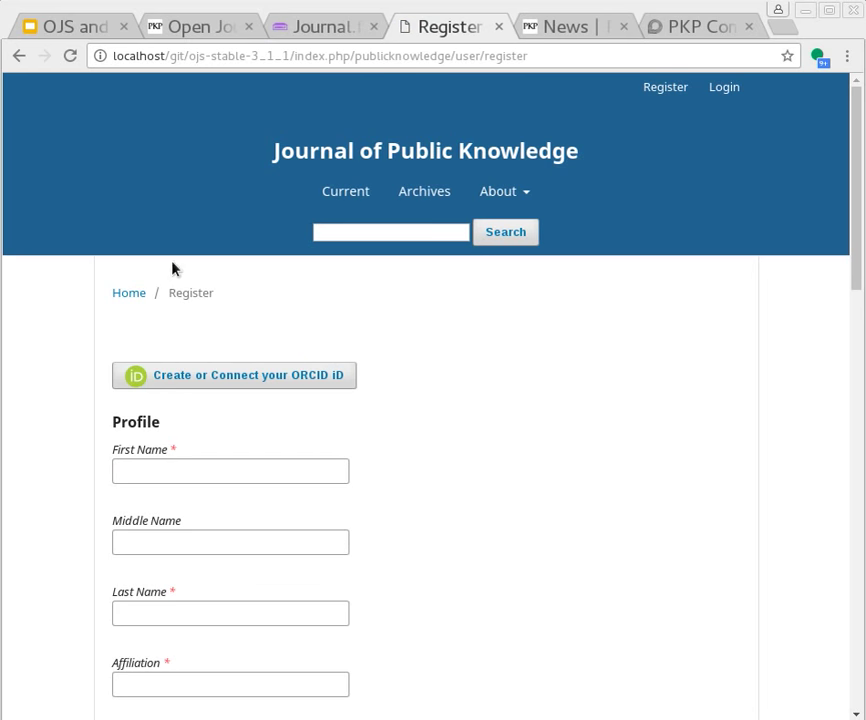
{"action": "scroll", "coordinate": [622, 608], "scroll_direction": "down", "scroll_amount": 1}
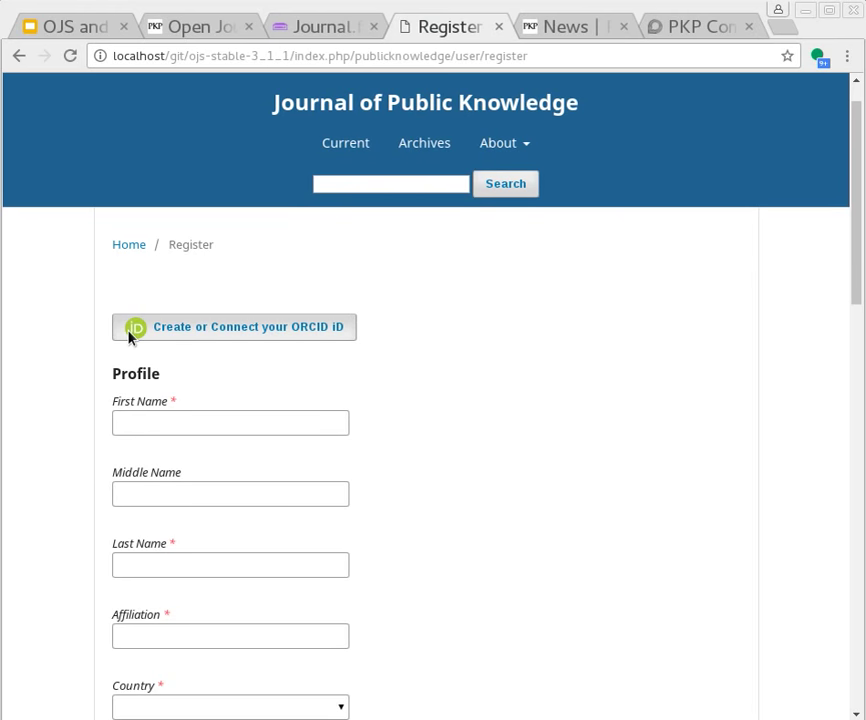
{"action": "left_click", "coordinate": [247, 333]}
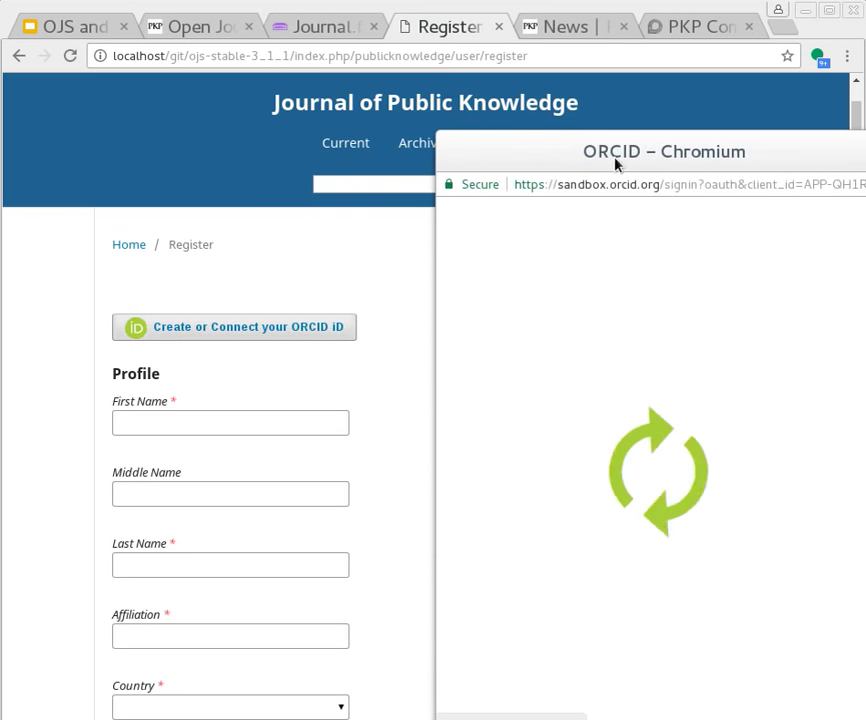
Sign into the ORCID sandbox with the account's e-mail and password, prefilling the registration form
{"action": "left_click_drag", "start_coordinate": [615, 151], "coordinate": [516, 93]}
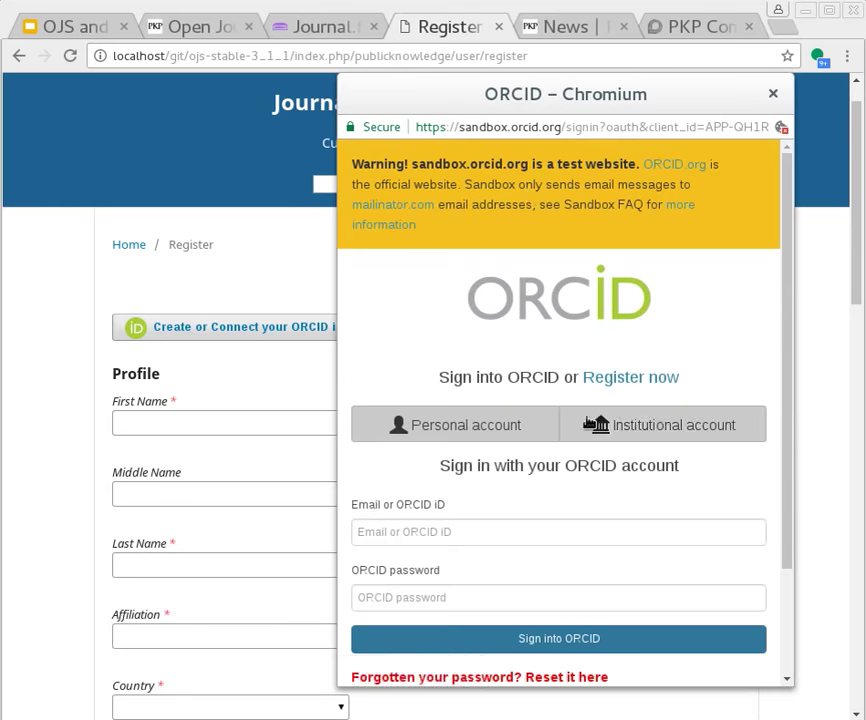
{"action": "scroll", "coordinate": [470, 394], "scroll_direction": "down", "scroll_amount": 3}
{"action": "left_click", "coordinate": [470, 394]}
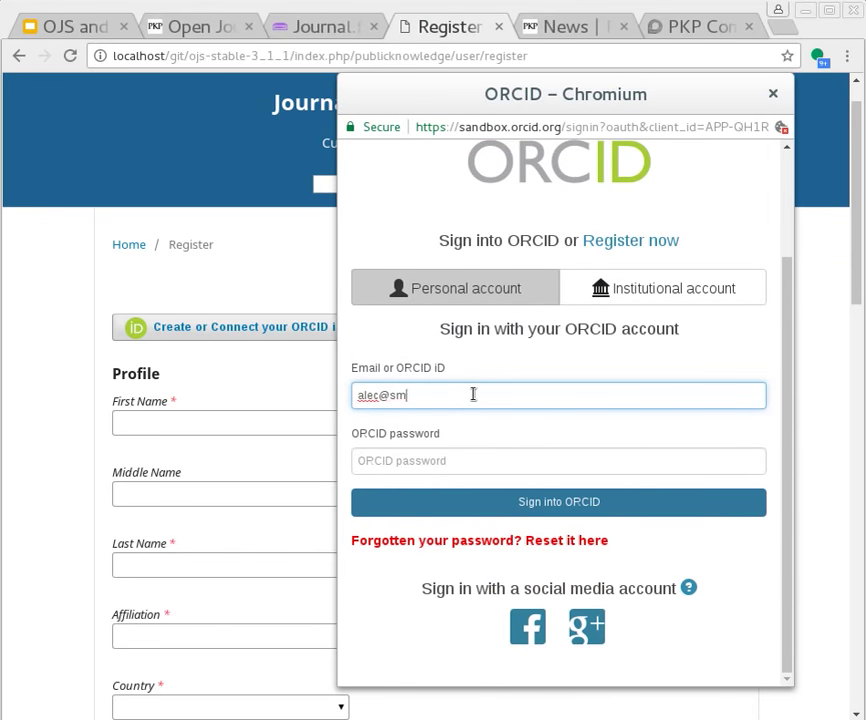
{"action": "key", "text": "Tab"}
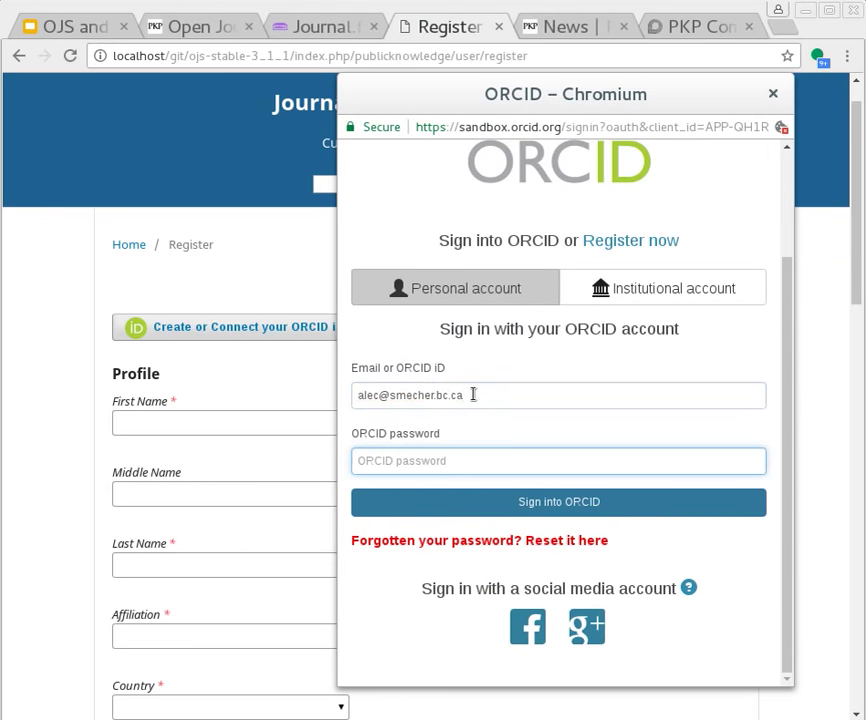
{"action": "type", "text": "•"}
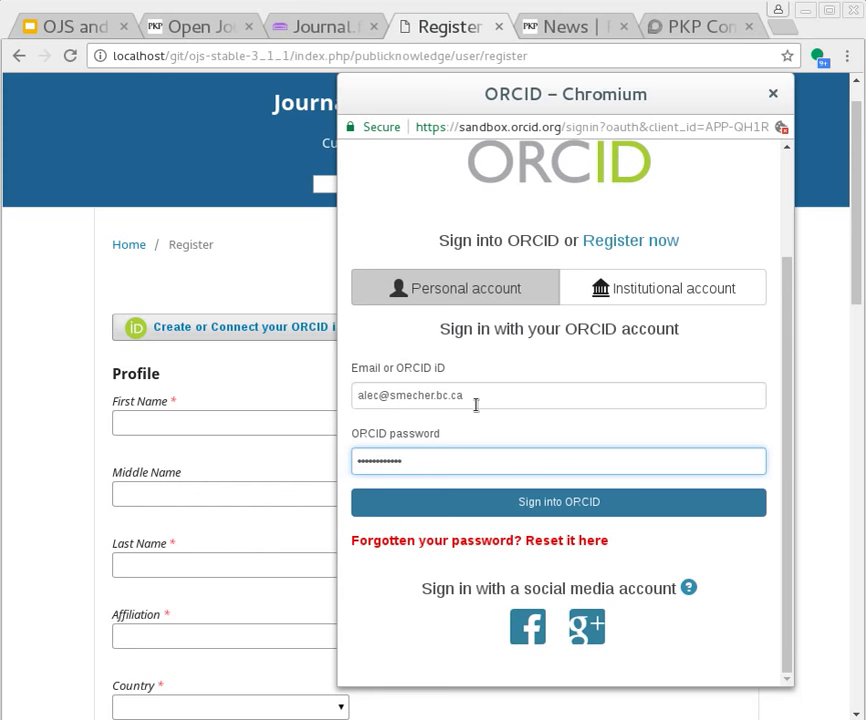
{"action": "left_click", "coordinate": [561, 505]}
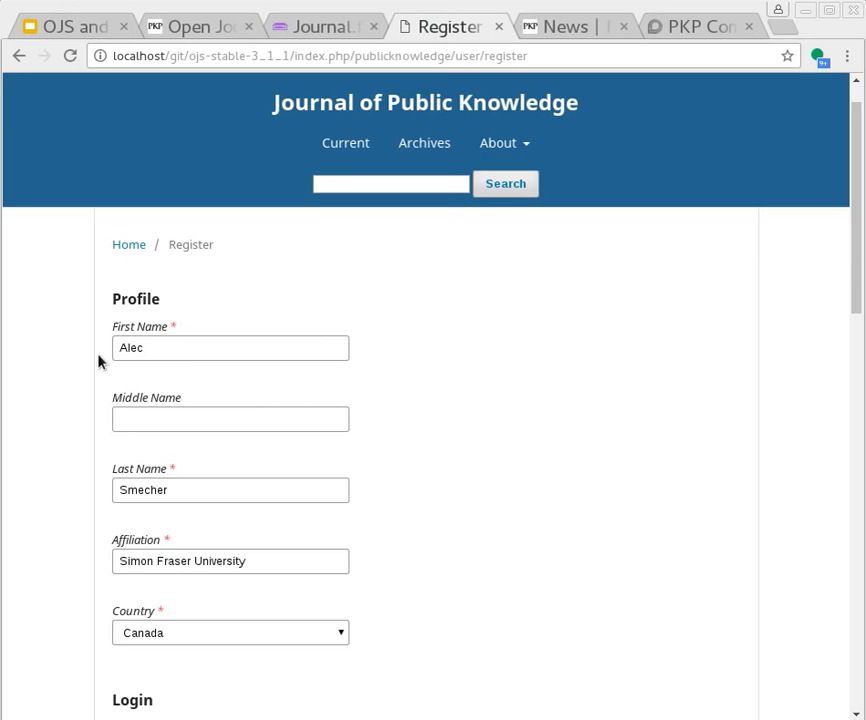
Check the ORCID-prefilled name and affiliation, then enter a username and matching password
{"action": "left_click", "coordinate": [173, 347]}
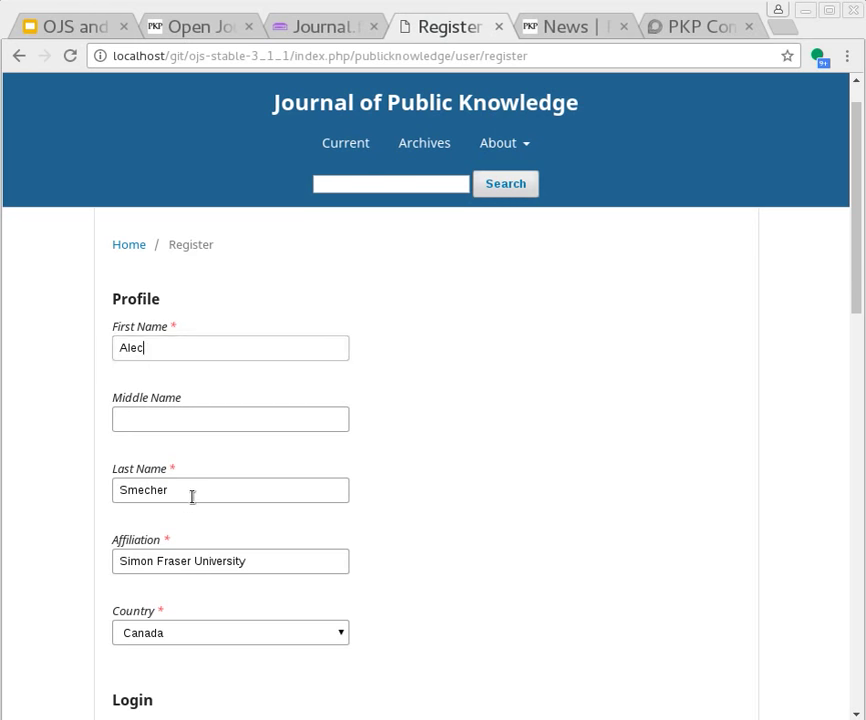
{"action": "left_click", "coordinate": [193, 497]}
{"action": "left_click", "coordinate": [216, 560]}
{"action": "scroll", "coordinate": [516, 505], "scroll_direction": "down", "scroll_amount": 5}
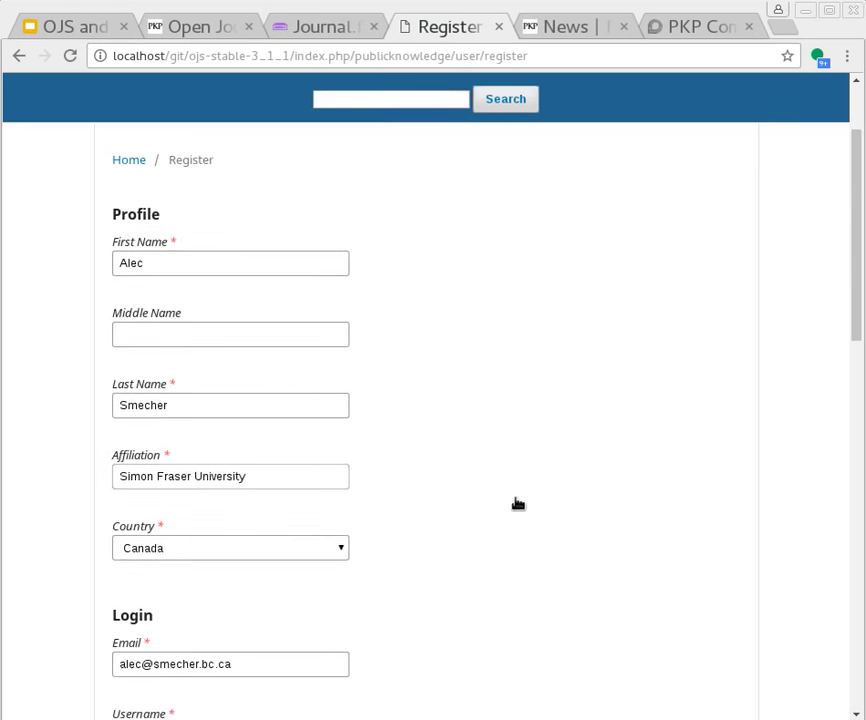
{"action": "left_click", "coordinate": [236, 340]}
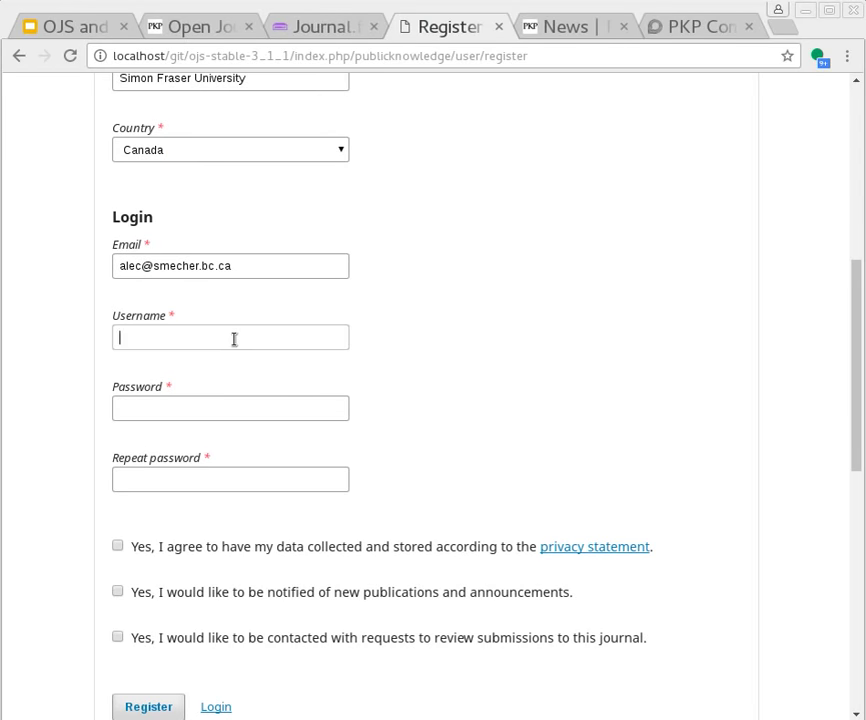
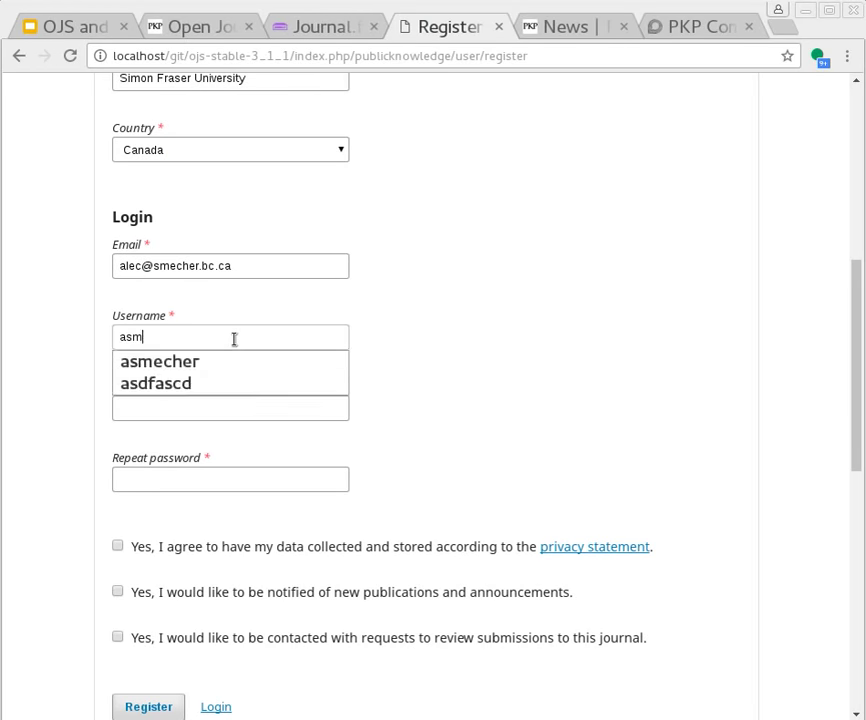
{"action": "key", "text": "Tab"}
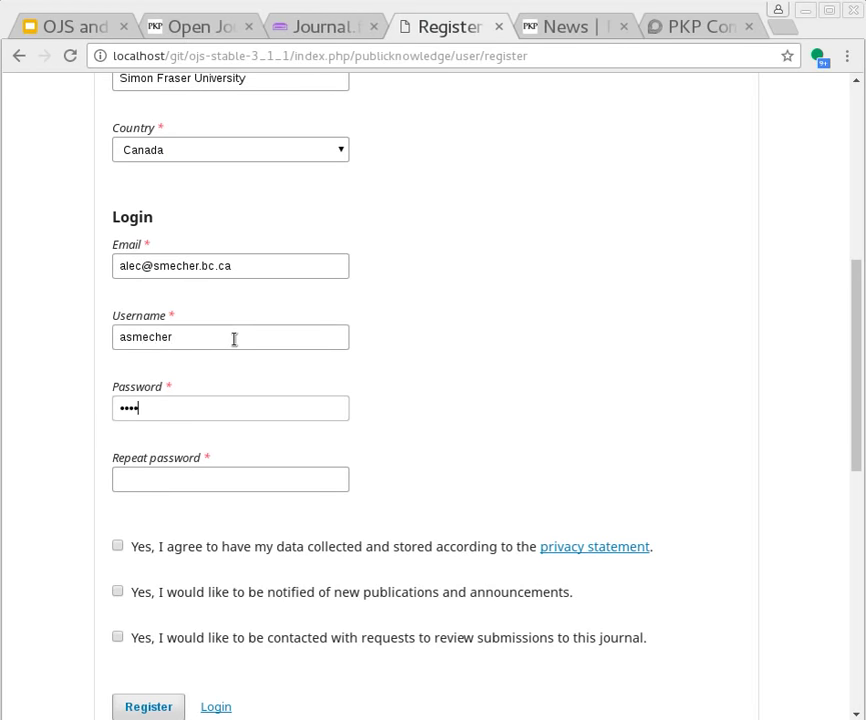
{"action": "key", "text": "Tab"}
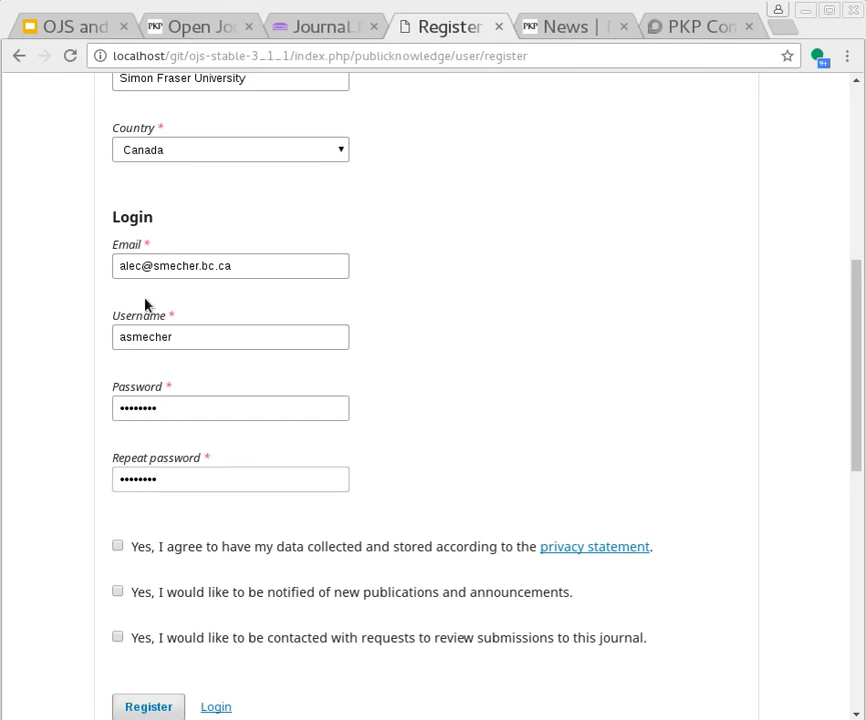
Tick the data-collection consent and notification checkboxes and submit the registration
{"action": "scroll", "coordinate": [145, 305], "scroll_direction": "down", "scroll_amount": 2}
{"action": "left_click", "coordinate": [117, 354]}
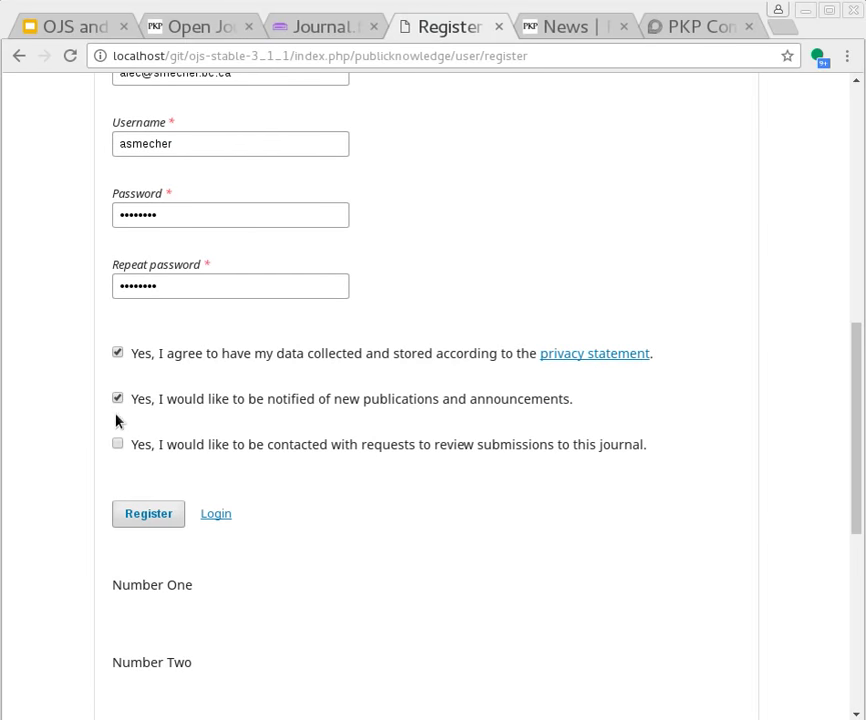
{"action": "left_click", "coordinate": [117, 445]}
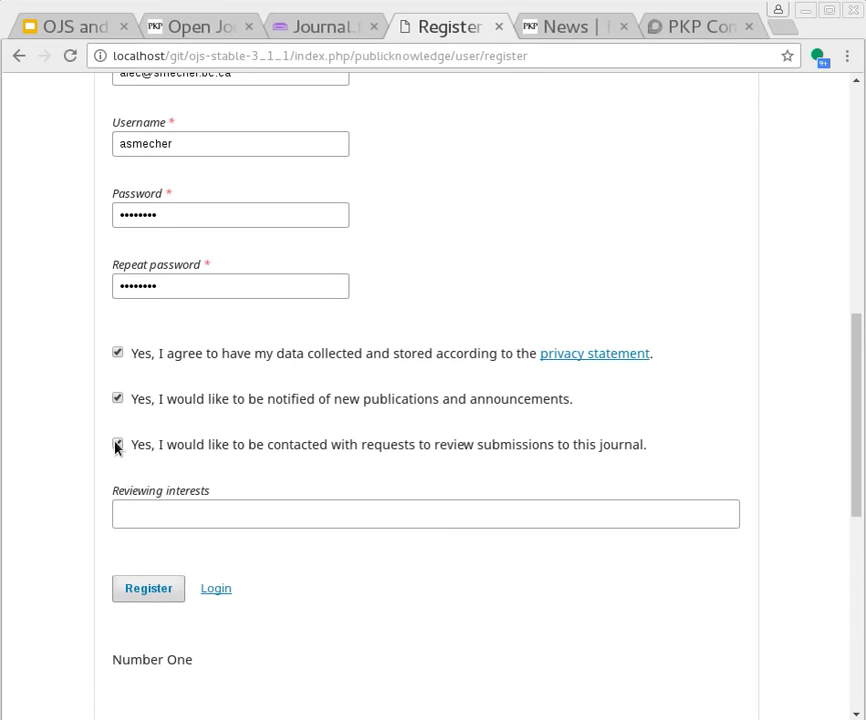
{"action": "left_click", "coordinate": [117, 444]}
{"action": "left_click", "coordinate": [147, 515]}
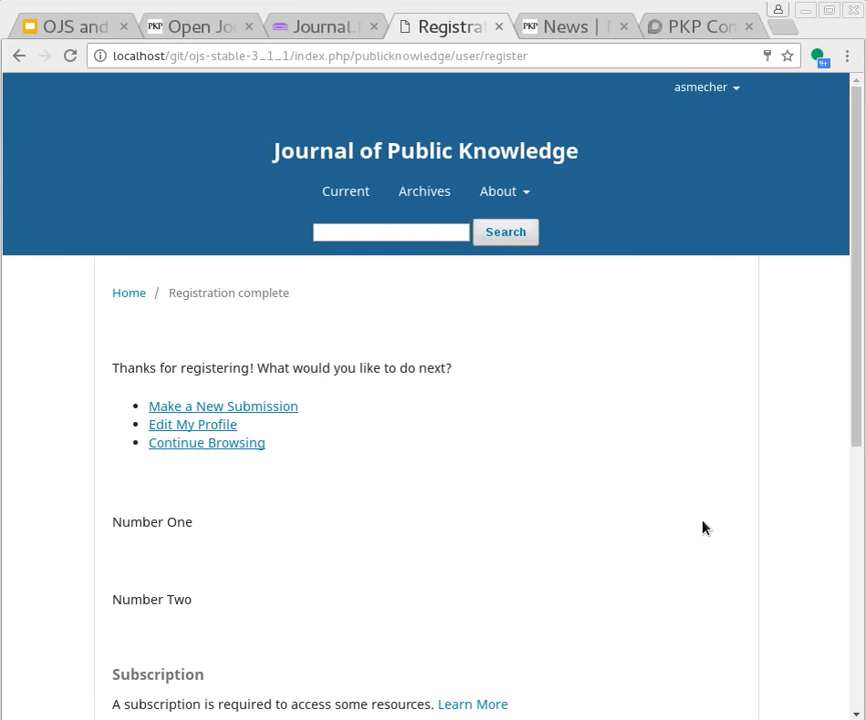
Start a new submission in the Articles section
{"action": "left_click", "coordinate": [284, 408]}
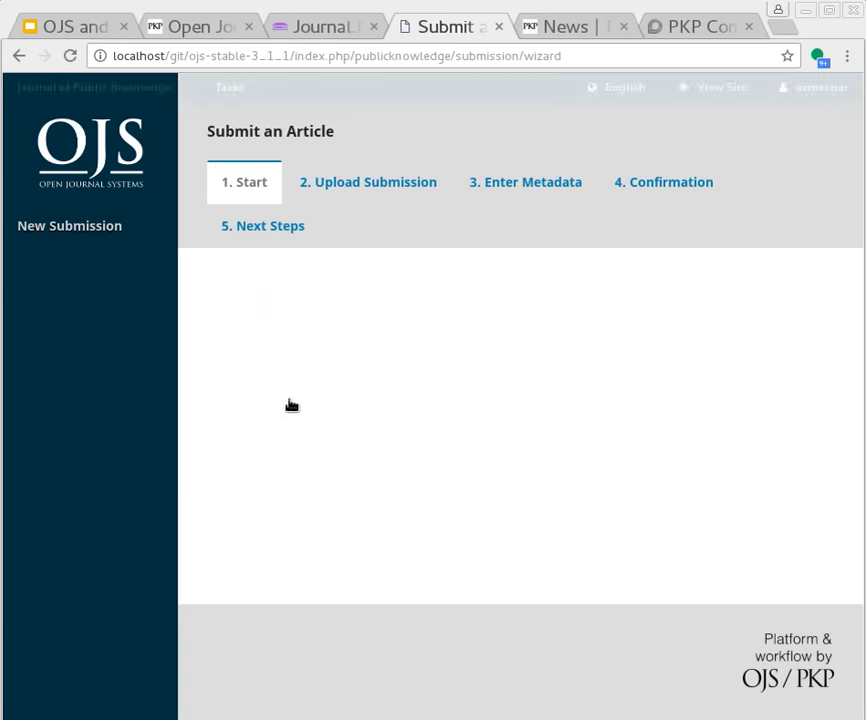
{"action": "left_click", "coordinate": [322, 316]}
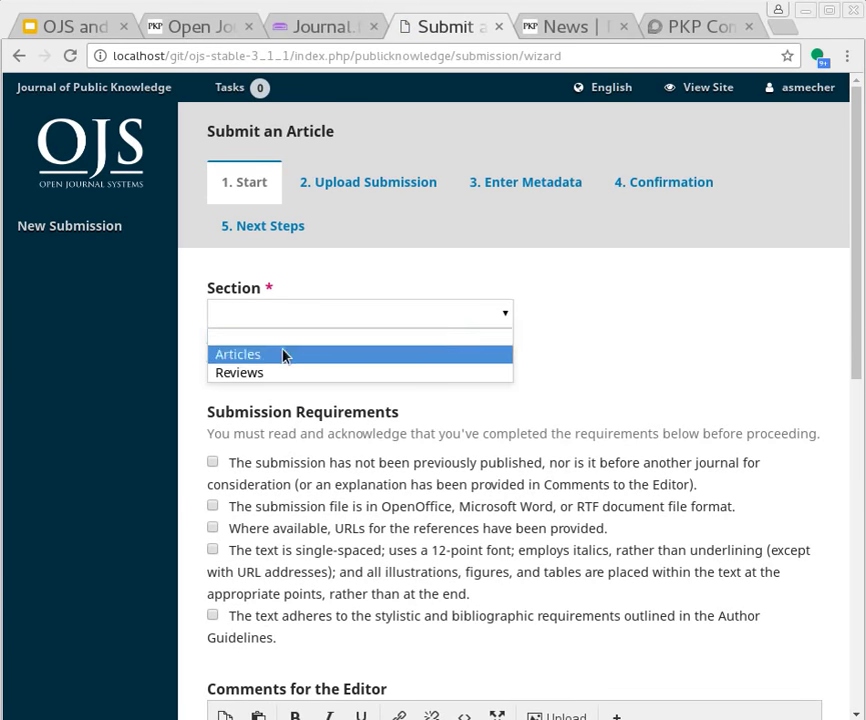
{"action": "left_click", "coordinate": [284, 355]}
Acknowledge all submission requirements, contact and data-collection consent, and save the step
{"action": "left_click", "coordinate": [213, 463]}
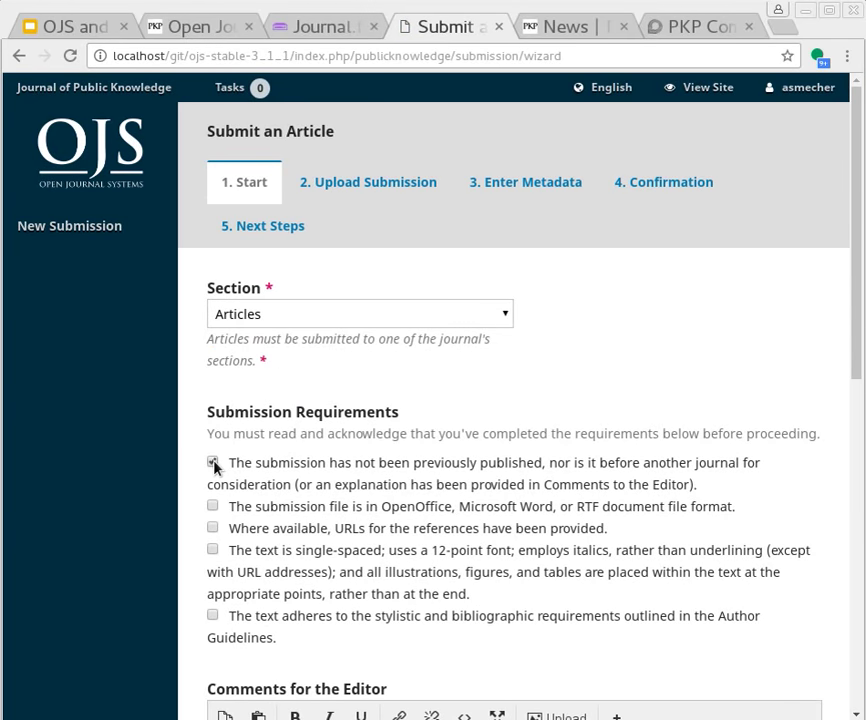
{"action": "left_click", "coordinate": [212, 506]}
{"action": "left_click", "coordinate": [213, 616]}
{"action": "scroll", "coordinate": [338, 540], "scroll_direction": "down", "scroll_amount": 5}
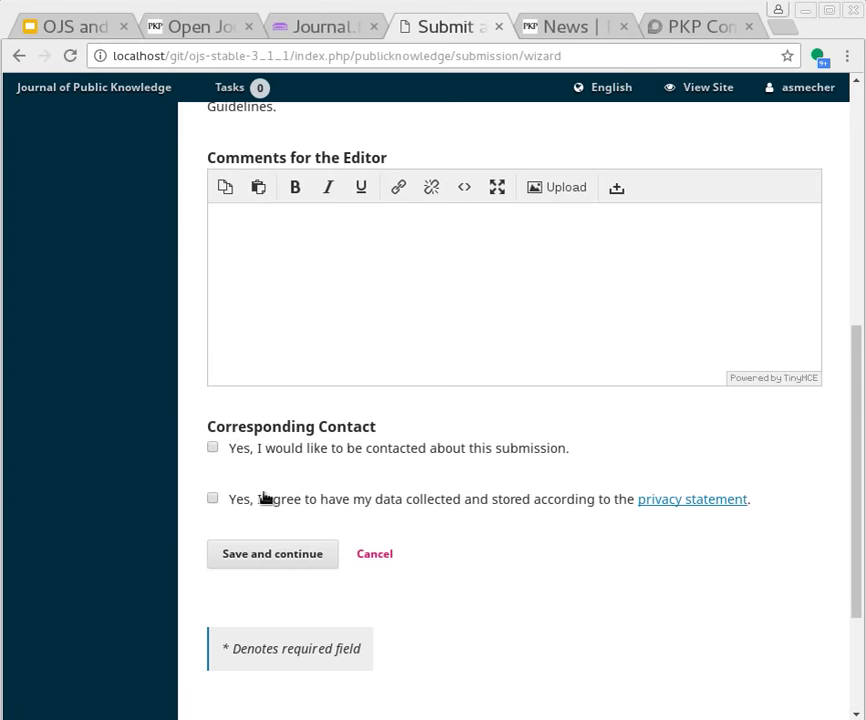
{"action": "left_click", "coordinate": [212, 448]}
{"action": "left_click", "coordinate": [212, 498]}
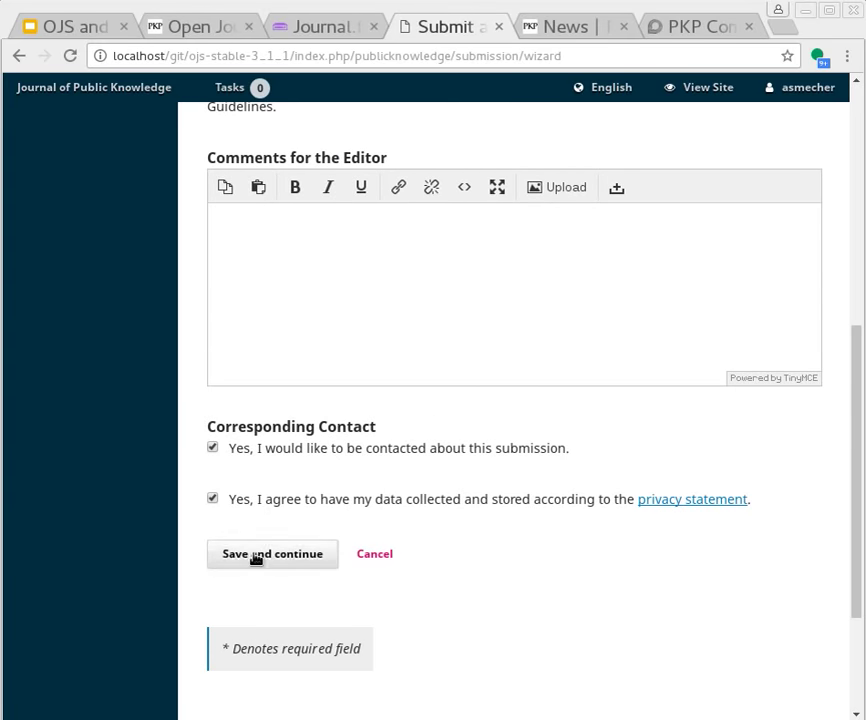
{"action": "left_click", "coordinate": [255, 557]}
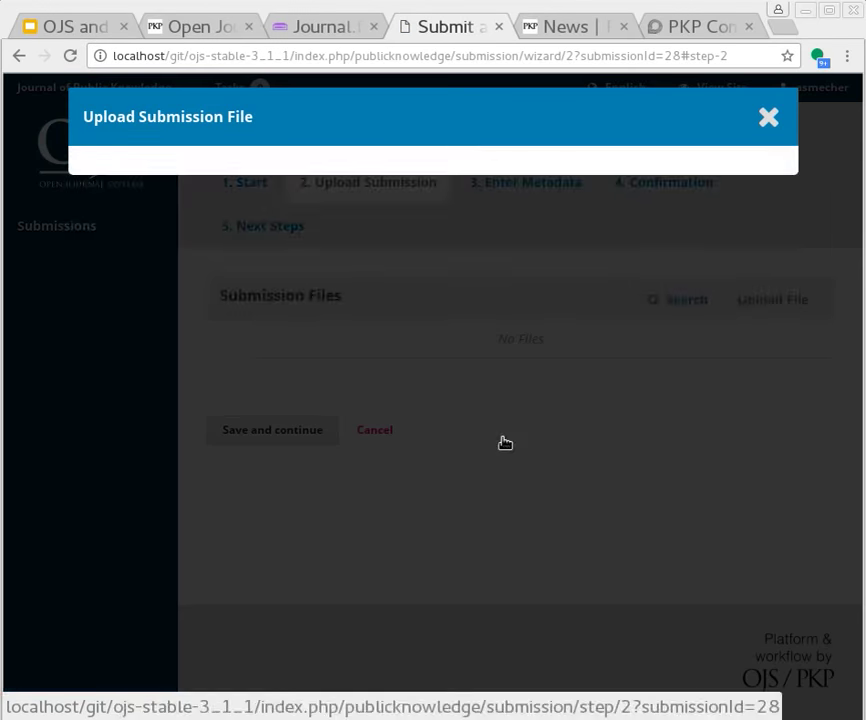
Upload dummy.pdf as the Article Text component and advance to Enter Metadata
{"action": "left_click", "coordinate": [214, 276]}
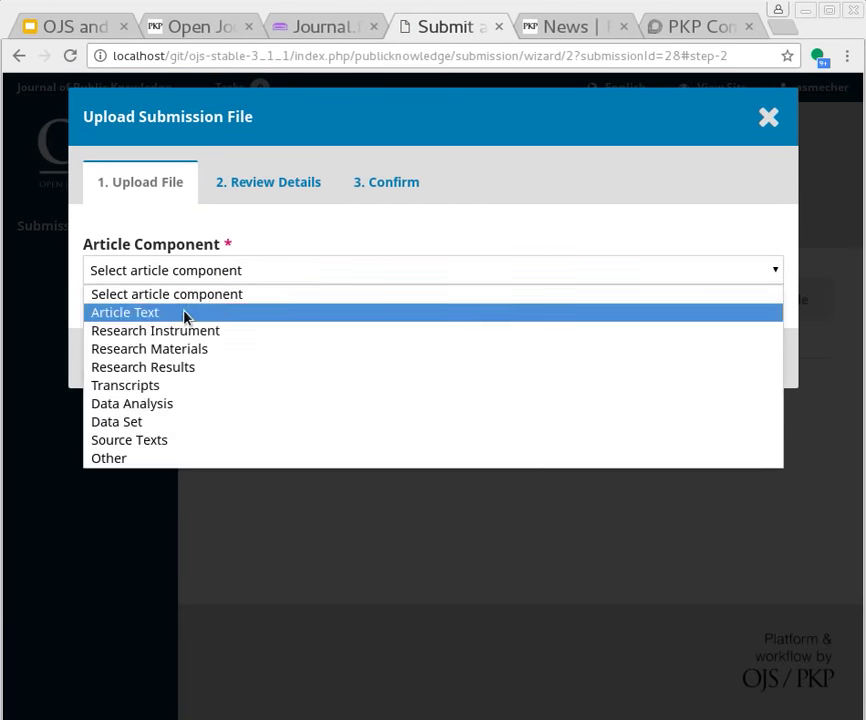
{"action": "left_click", "coordinate": [184, 313]}
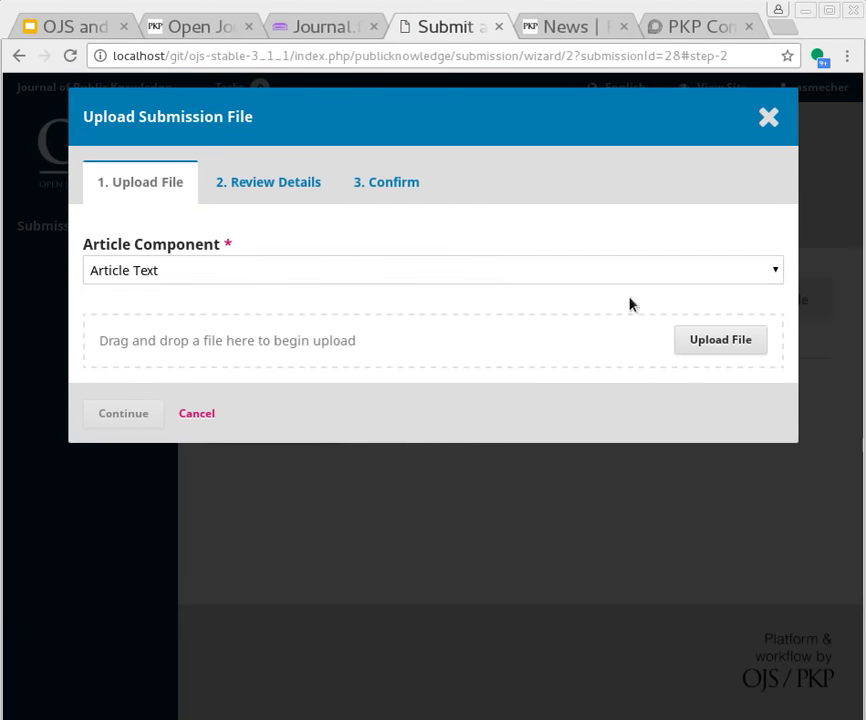
{"action": "left_click", "coordinate": [700, 342]}
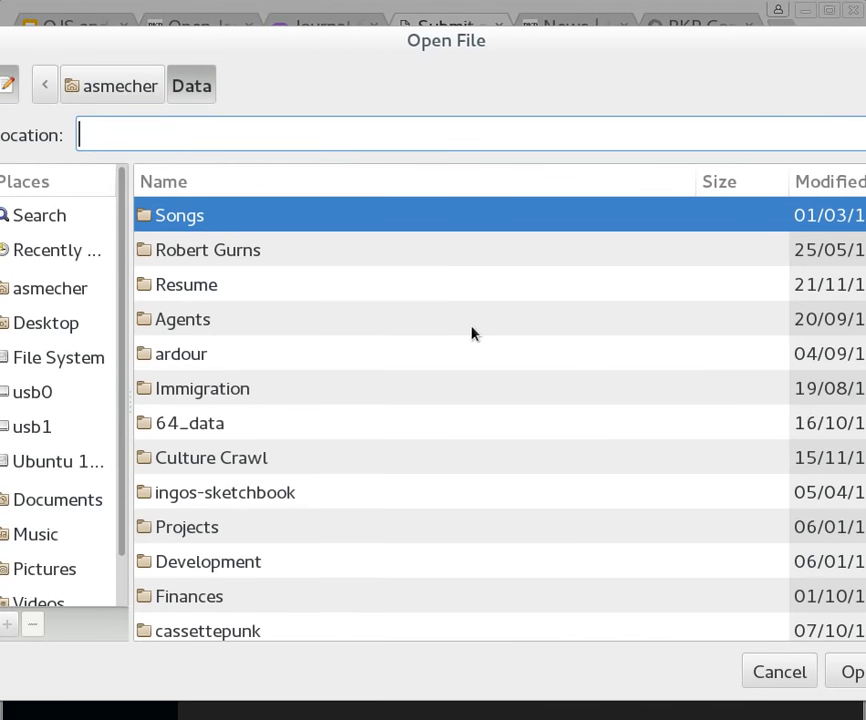
{"action": "type", "text": "~/"}
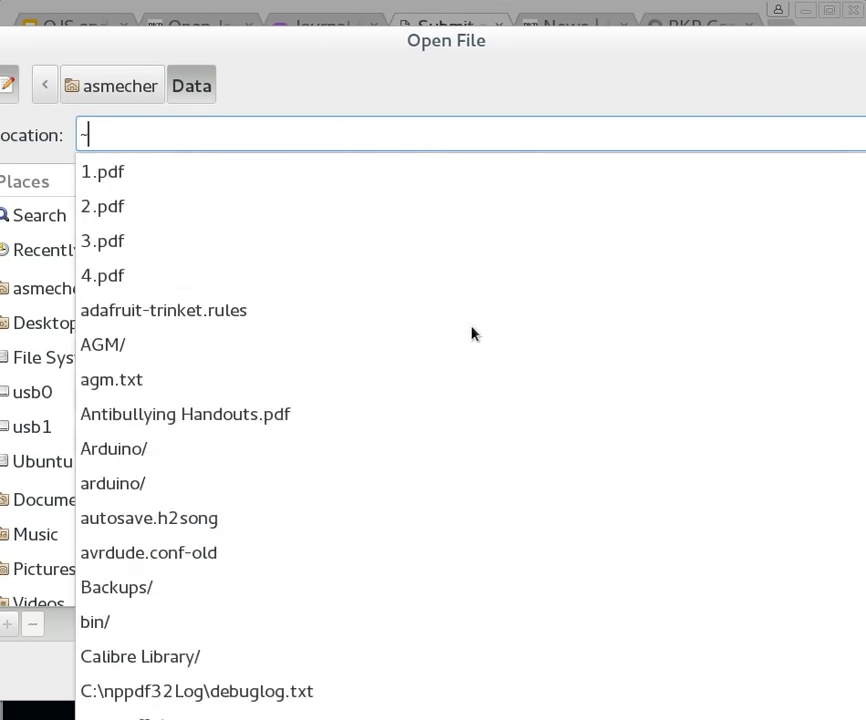
{"action": "key", "text": "BackSpace"}
{"action": "key", "text": "BackSpace"}
{"action": "type", "text": "dummy.pdf"}
{"action": "key", "text": "Return"}
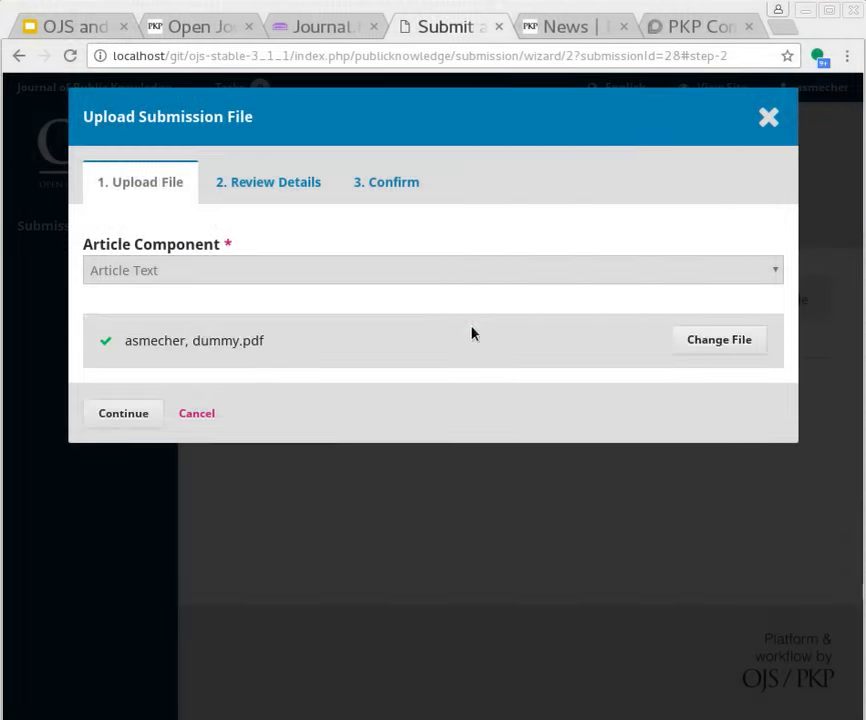
{"action": "left_click", "coordinate": [122, 413]}
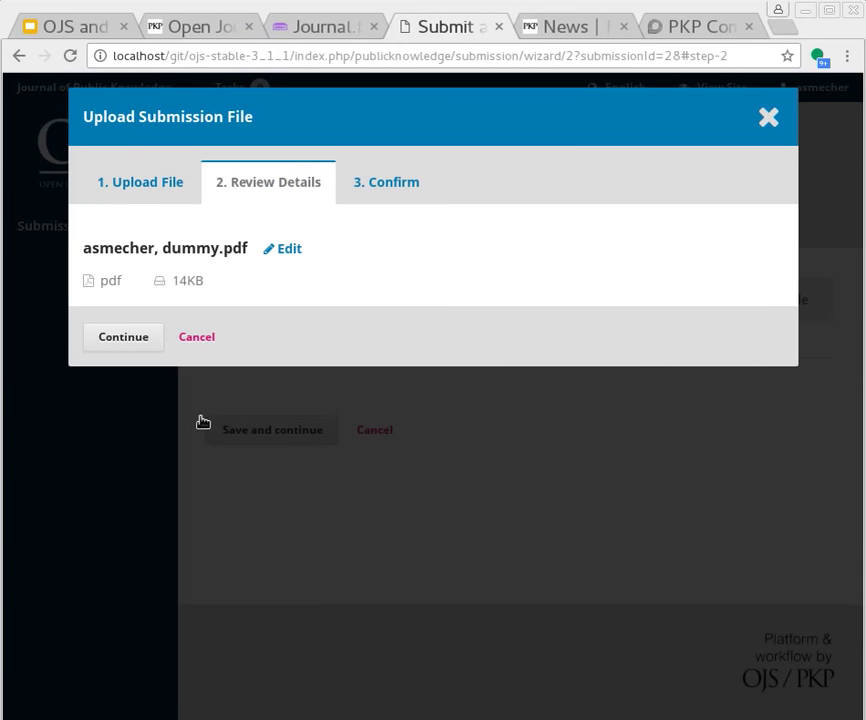
{"action": "left_click", "coordinate": [133, 338]}
{"action": "left_click", "coordinate": [139, 410]}
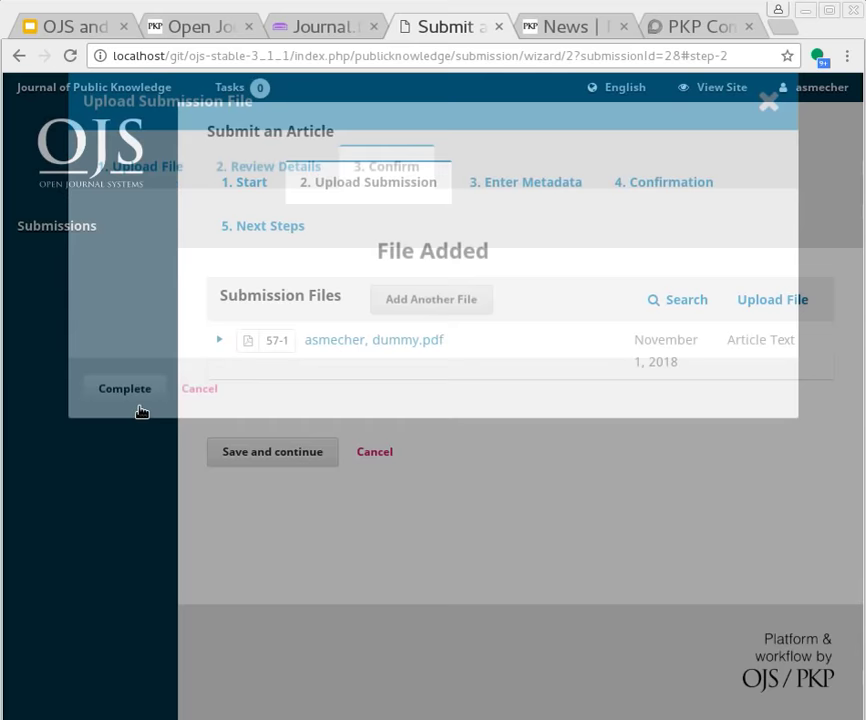
{"action": "left_click", "coordinate": [272, 459]}
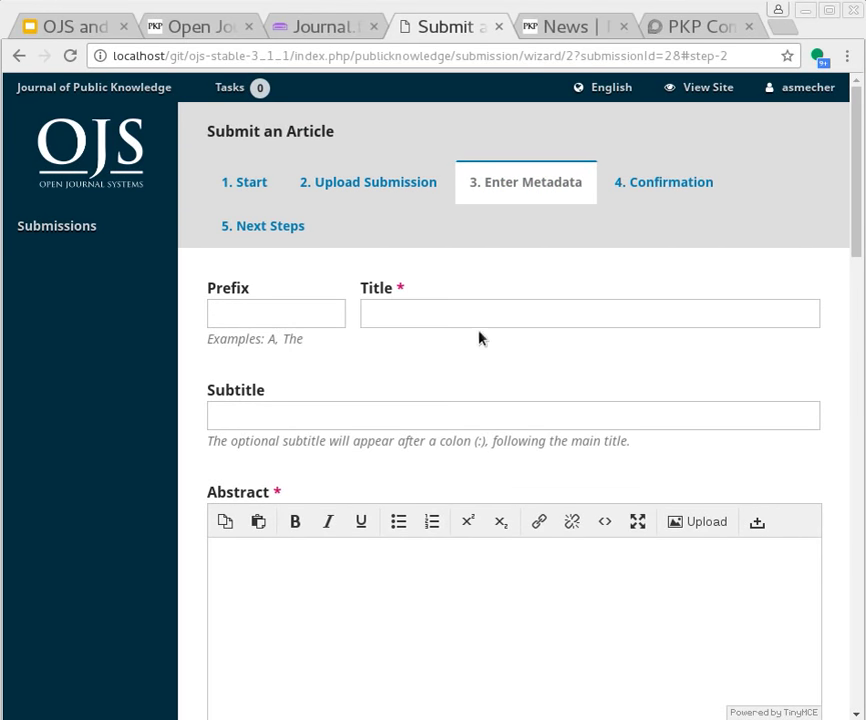
Enter the title 'My ORCID demo' and the abstract 'My ORCID demo is here.'
{"action": "left_click", "coordinate": [479, 308]}
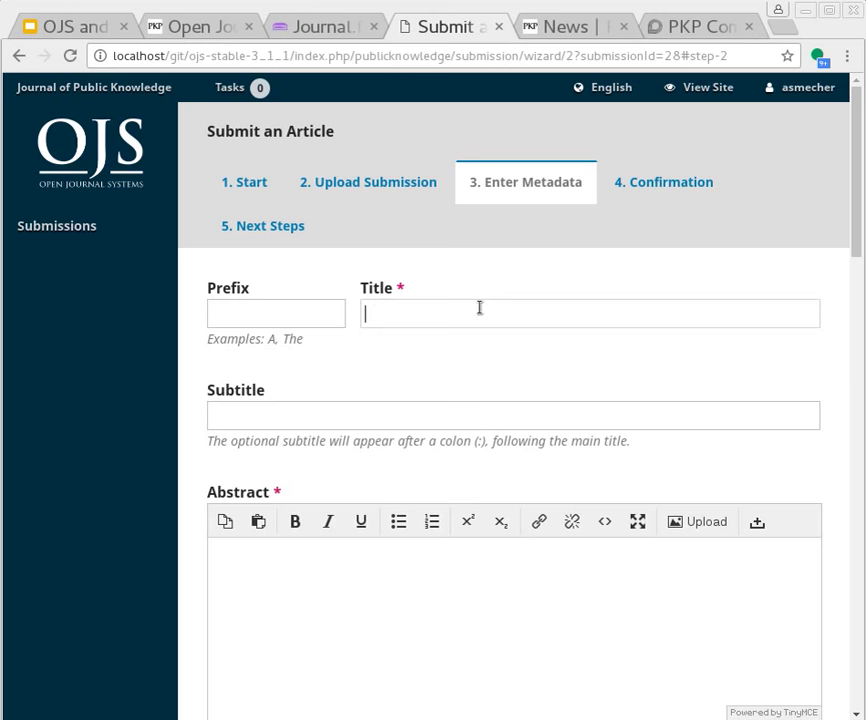
{"action": "type", "text": "My ORCID demo"}
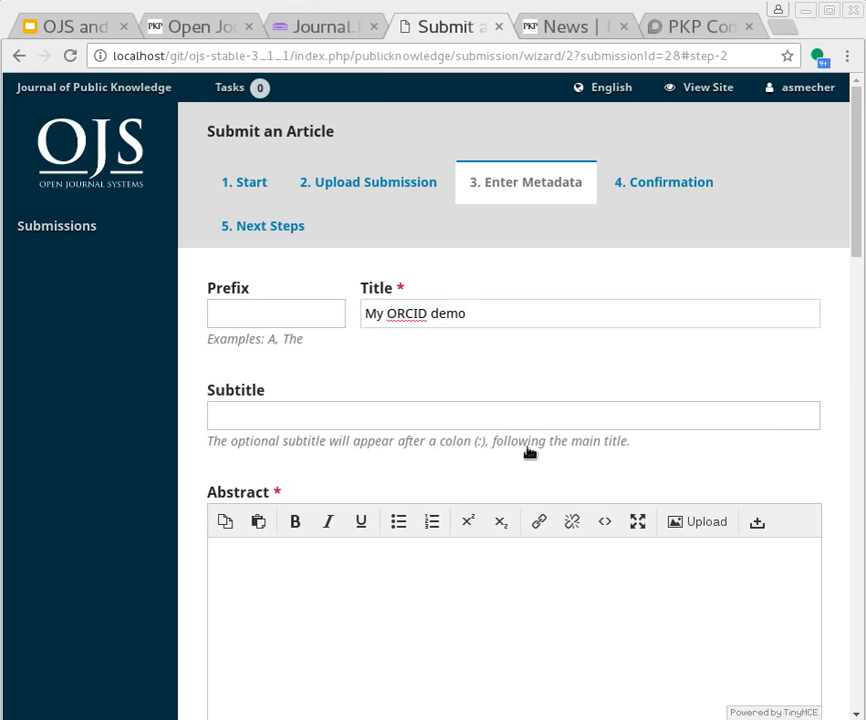
{"action": "left_click", "coordinate": [444, 604]}
{"action": "type", "text": "My ORCID demo ishere."}
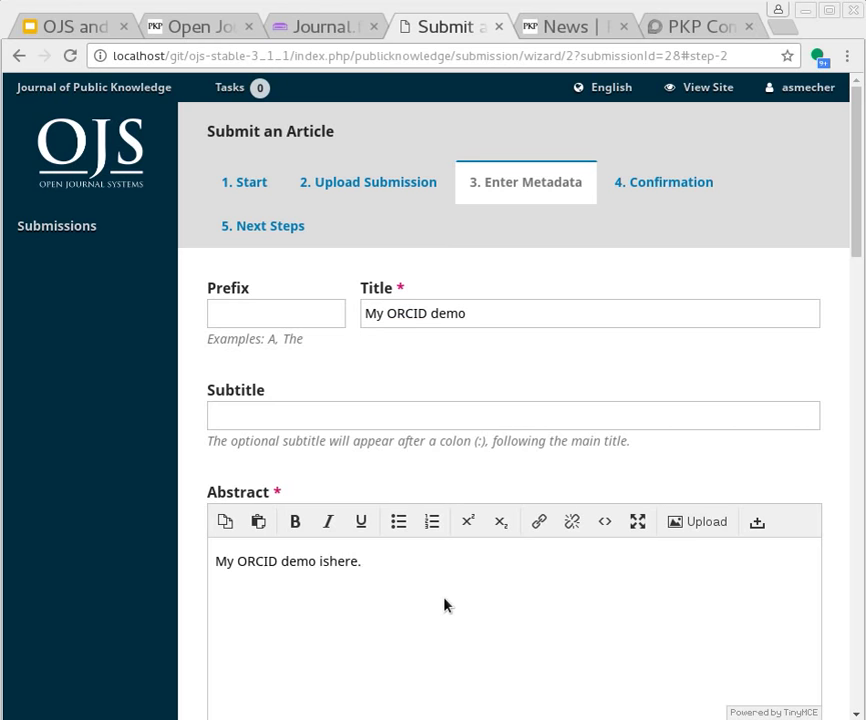
{"action": "key", "text": "BackSpace"}
{"action": "key", "text": "BackSpace"}
{"action": "key", "text": "BackSpace"}
{"action": "key", "text": "BackSpace"}
{"action": "key", "text": "BackSpace"}
{"action": "type", "text": "here."}
Save the metadata, then return to the Enter Metadata step's contributor list
{"action": "scroll", "coordinate": [447, 597], "scroll_direction": "down", "scroll_amount": 6}
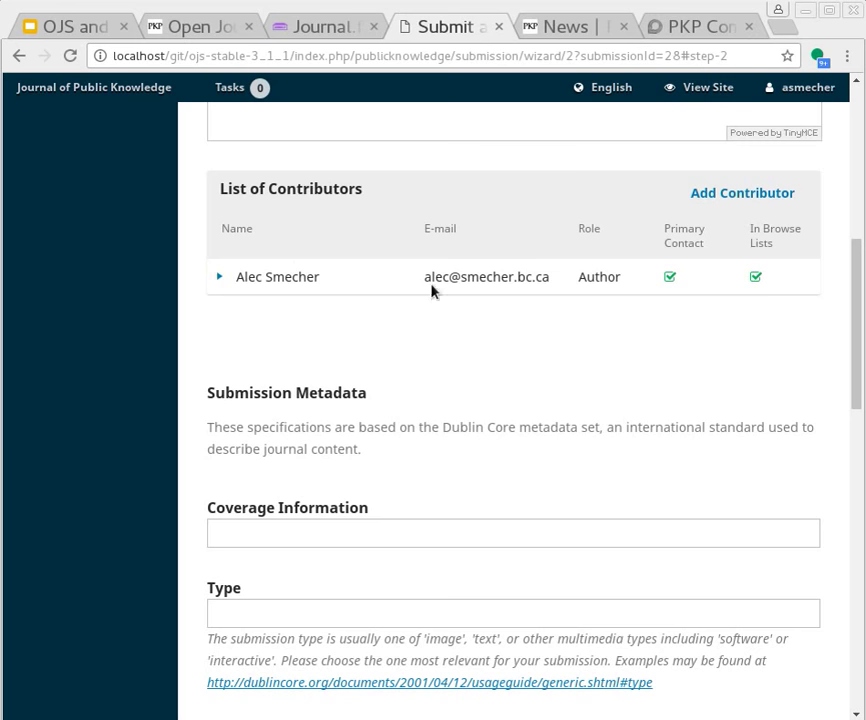
{"action": "scroll", "coordinate": [311, 263], "scroll_direction": "down", "scroll_amount": 6}
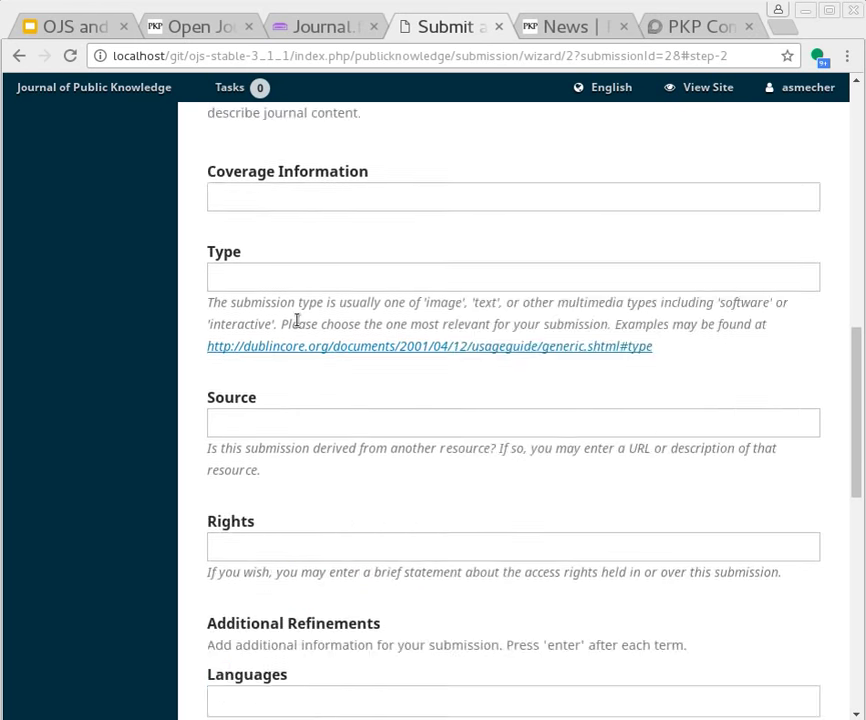
{"action": "scroll", "coordinate": [315, 340], "scroll_direction": "down", "scroll_amount": 5}
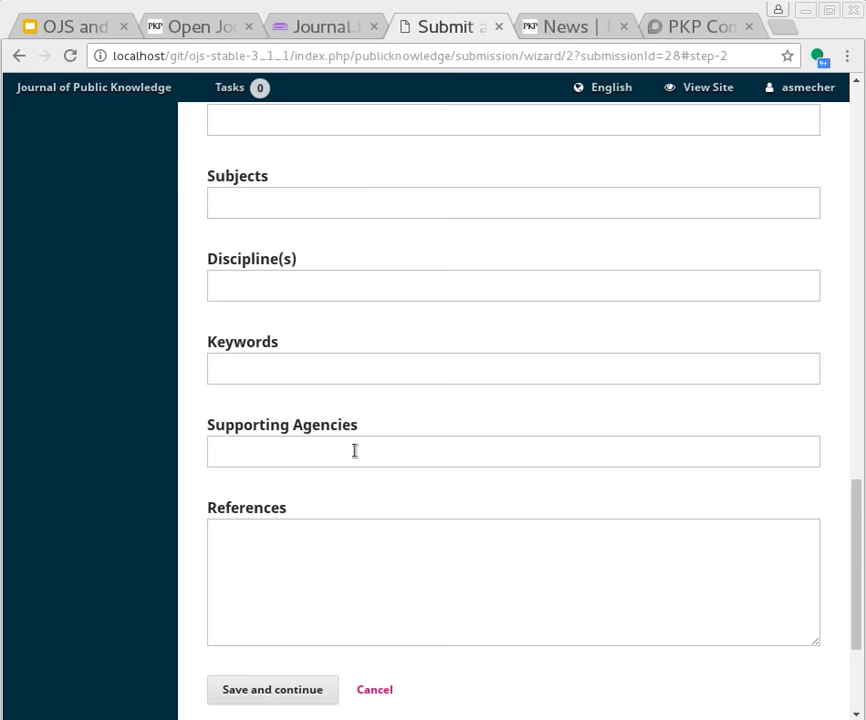
{"action": "scroll", "coordinate": [372, 447], "scroll_direction": "down", "scroll_amount": 3}
{"action": "left_click", "coordinate": [286, 471]}
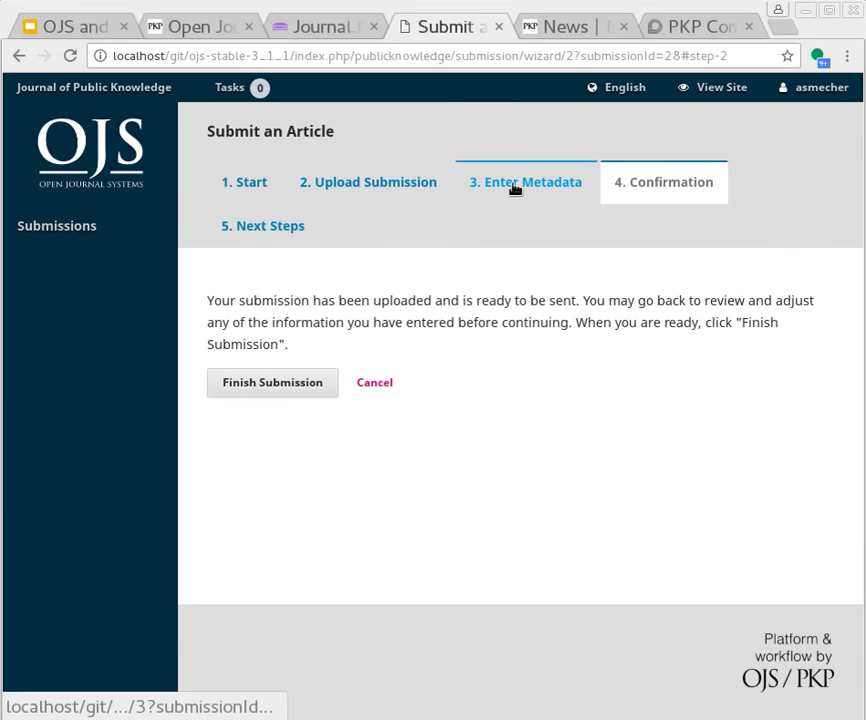
{"action": "left_click", "coordinate": [515, 188]}
{"action": "scroll", "coordinate": [543, 313], "scroll_direction": "down", "scroll_amount": 6}
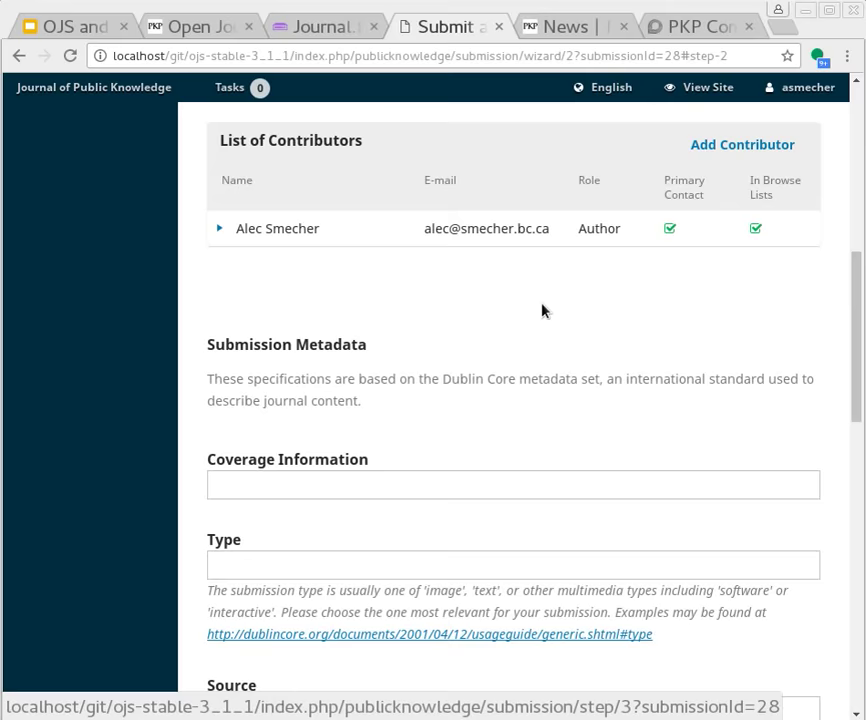
{"action": "scroll", "coordinate": [543, 309], "scroll_direction": "up", "scroll_amount": 1}
Add a new contributor with first and last name, the second author's Mailinator e-mail, and country Canada
{"action": "left_click", "coordinate": [720, 246]}
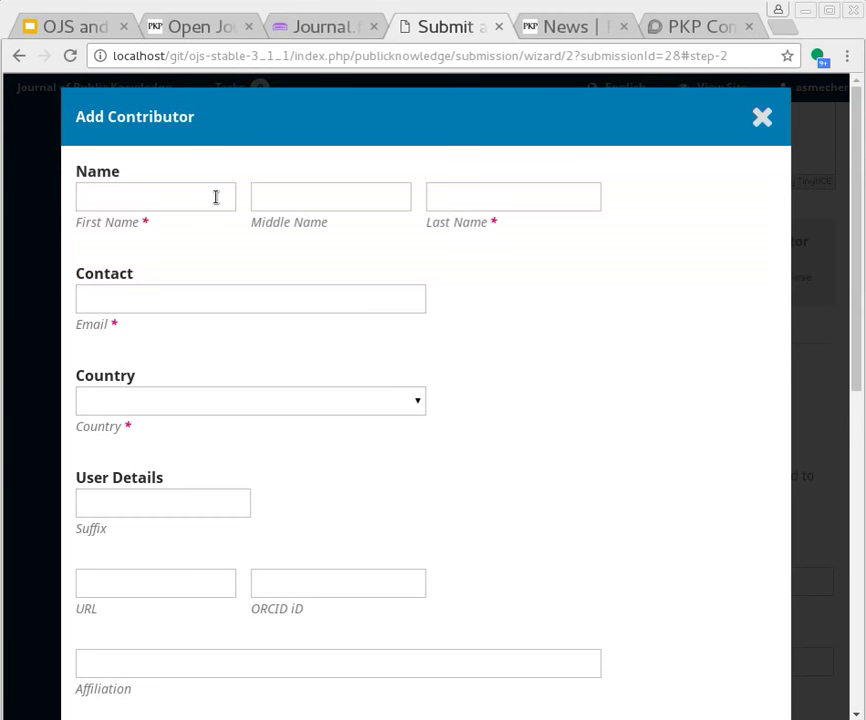
{"action": "left_click", "coordinate": [215, 196]}
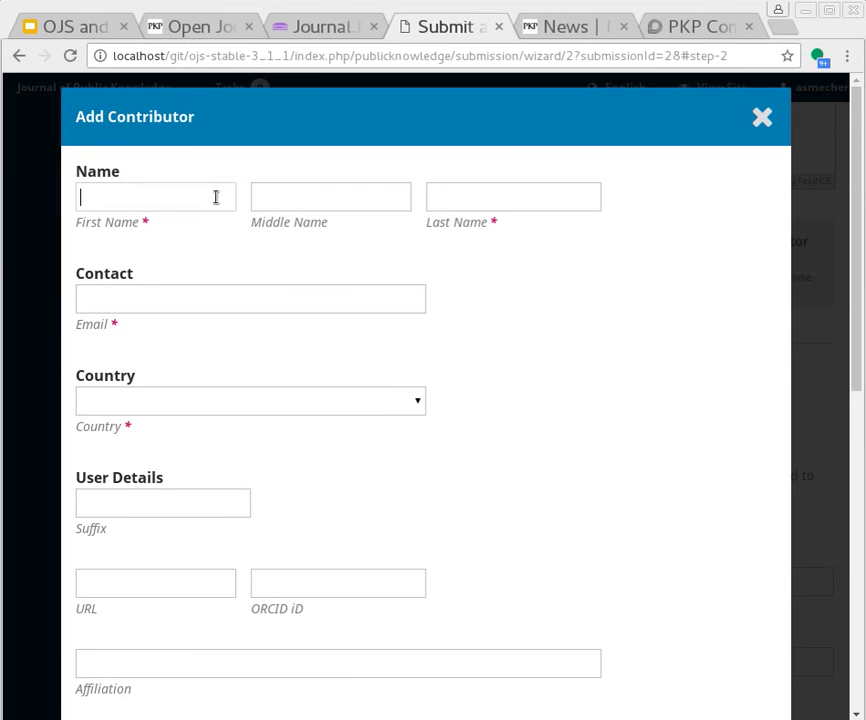
{"action": "type", "text": "Au"}
{"action": "key", "text": "Tab"}
{"action": "key", "text": "shift+Tab"}
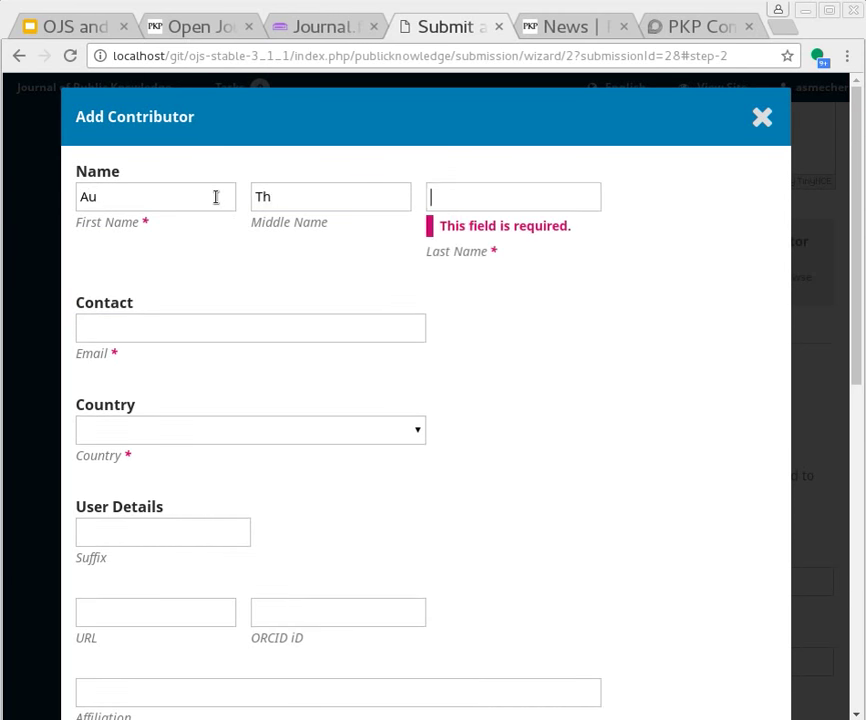
{"action": "type", "text": "Or"}
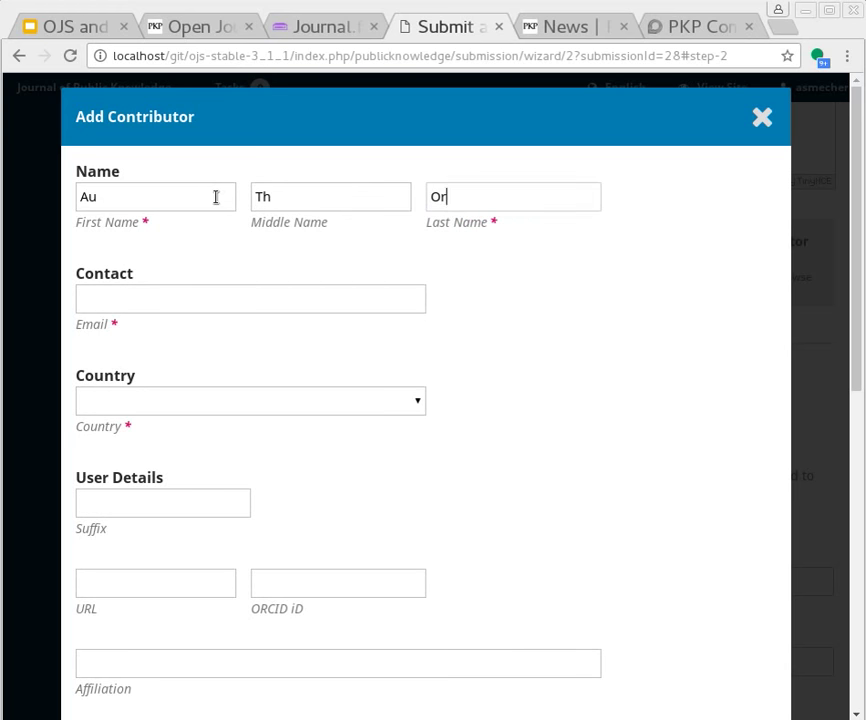
{"action": "left_click", "coordinate": [184, 299]}
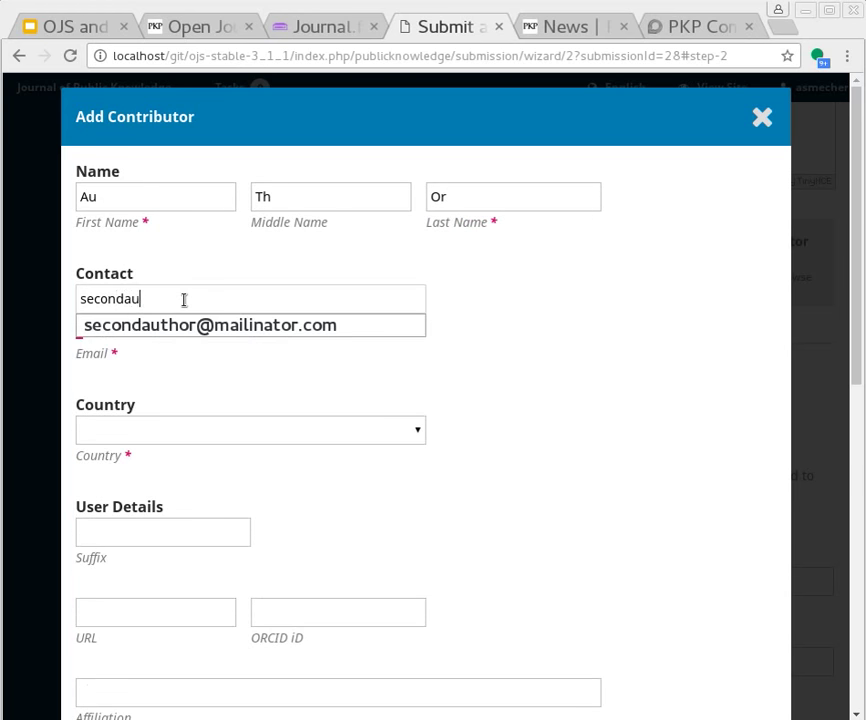
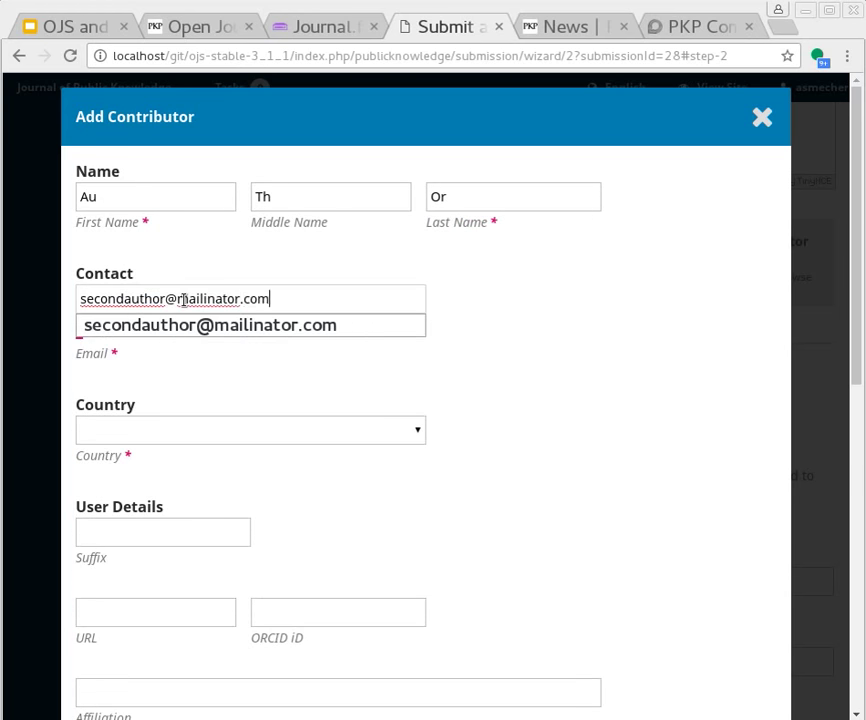
{"action": "left_click", "coordinate": [245, 401]}
{"action": "type", "text": "can"}
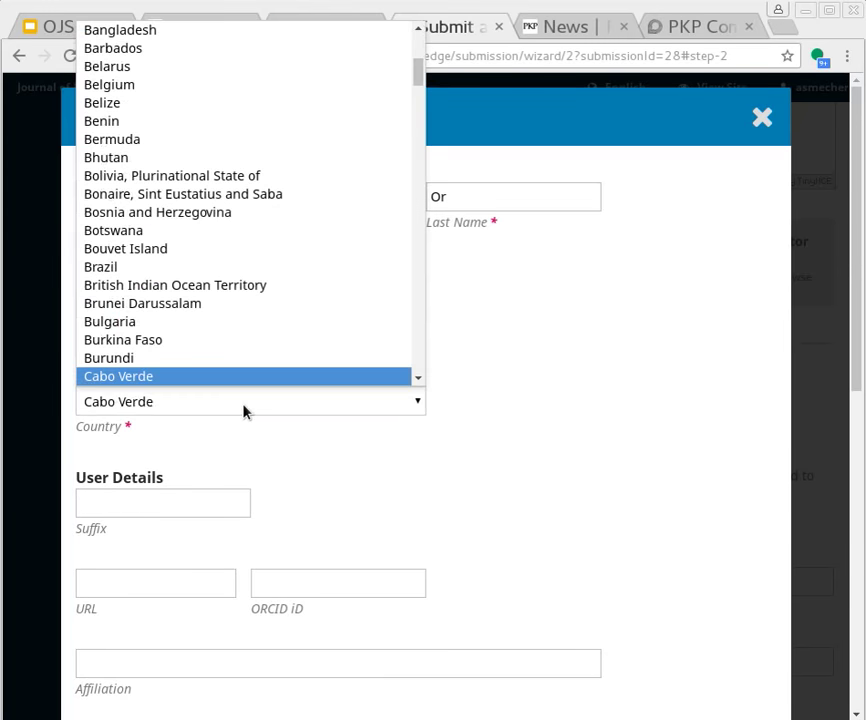
{"action": "key", "text": "Return"}
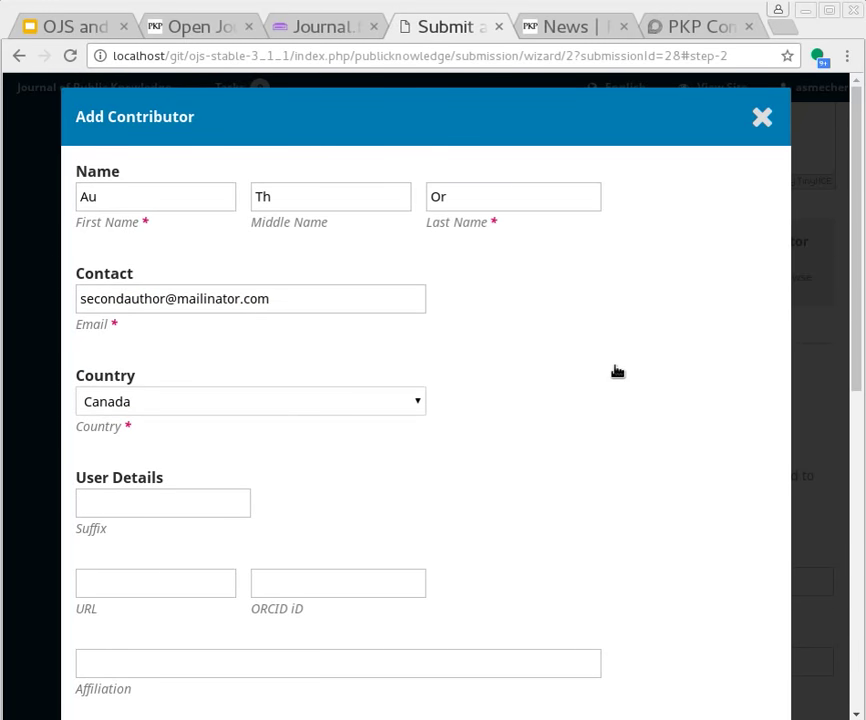
Give the contributor the Author role, request ORCID authorization by e-mail, and save
{"action": "scroll", "coordinate": [613, 371], "scroll_direction": "down", "scroll_amount": 2}
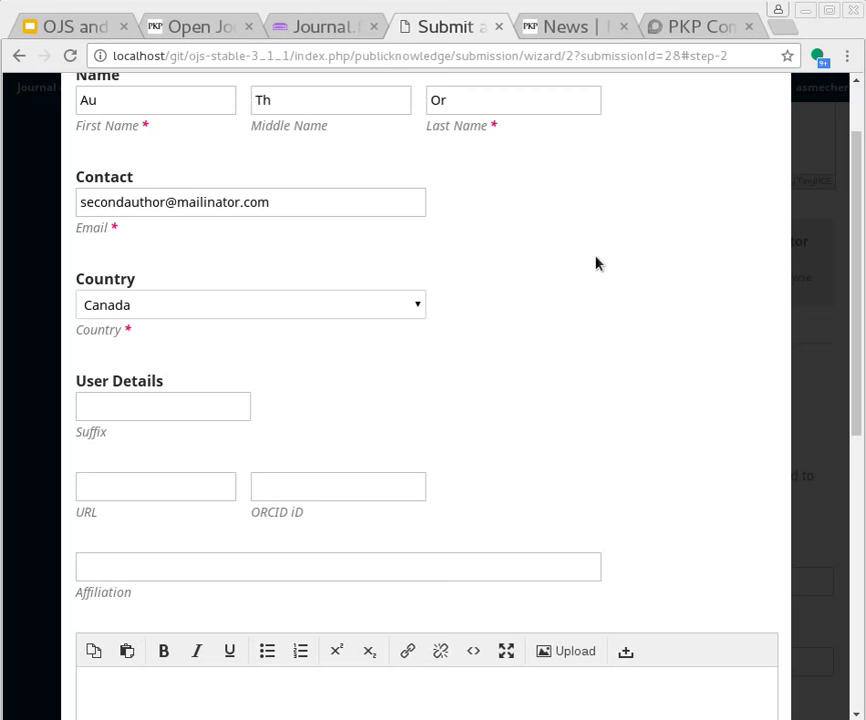
{"action": "scroll", "coordinate": [692, 367], "scroll_direction": "down", "scroll_amount": 7}
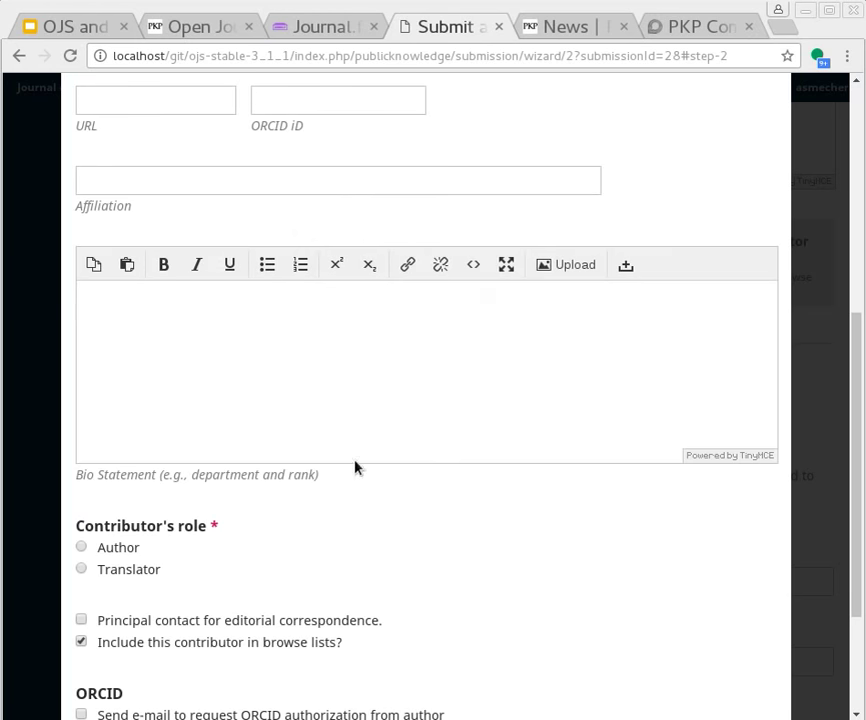
{"action": "scroll", "coordinate": [354, 466], "scroll_direction": "down", "scroll_amount": 4}
{"action": "left_click", "coordinate": [81, 354]}
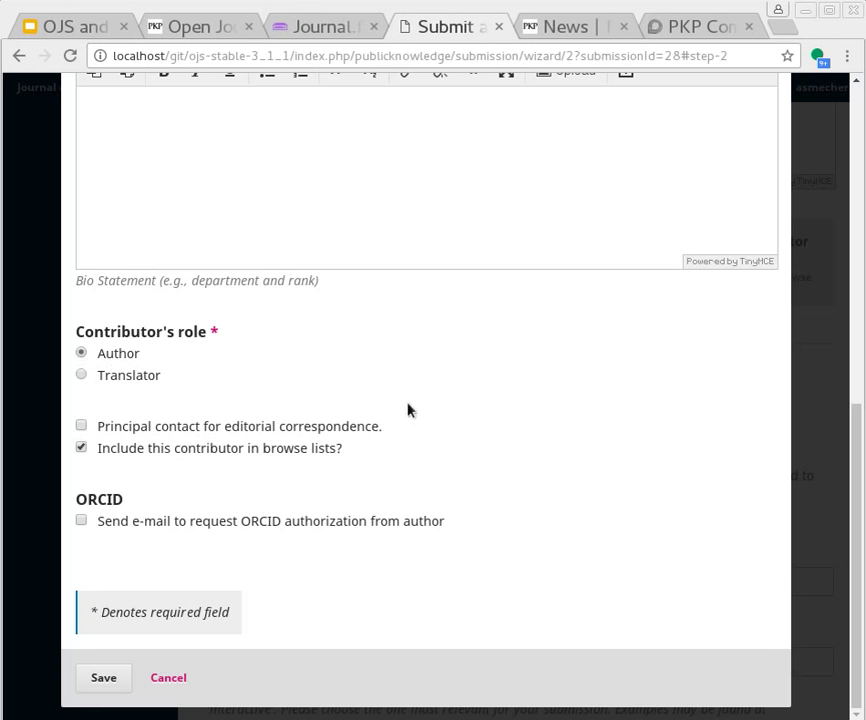
{"action": "left_click", "coordinate": [81, 521]}
{"action": "left_click", "coordinate": [104, 677]}
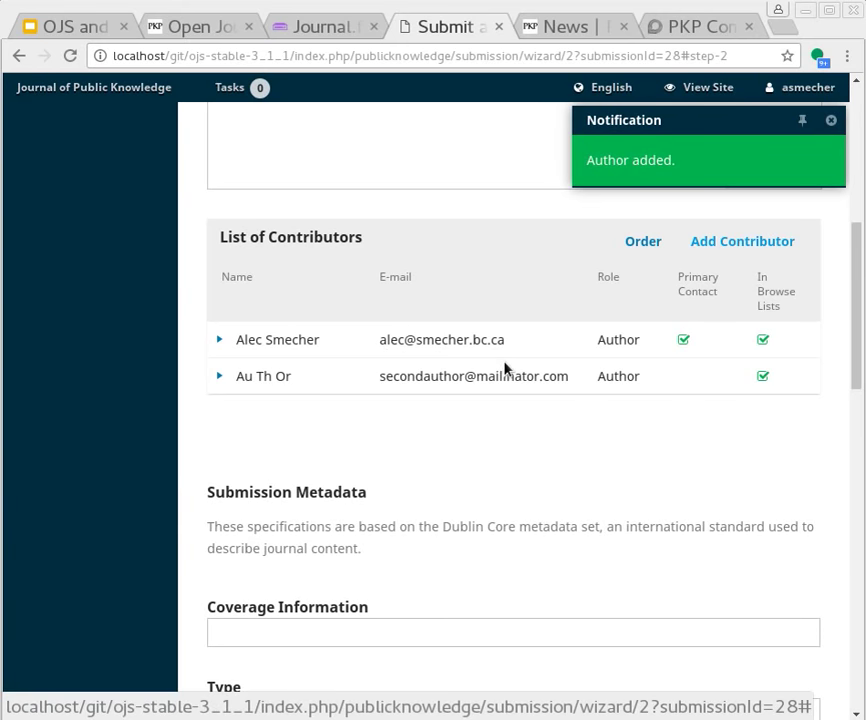
Open mailinator.com in a new tab and view the second author's public inbox
{"action": "key", "text": "ctrl+t"}
{"action": "type", "text": "http://l"}
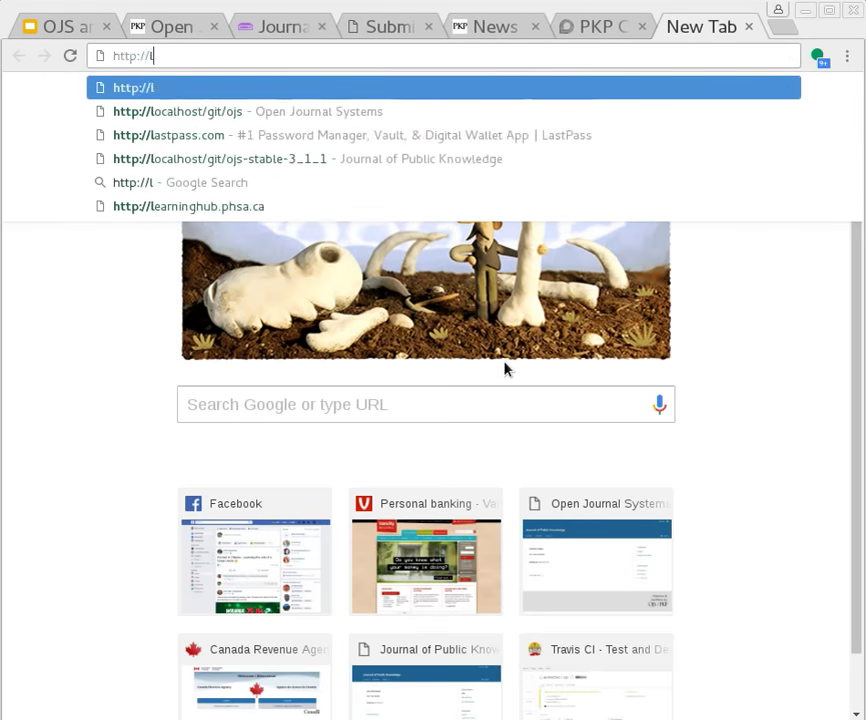
{"action": "key", "text": "BackSpace"}
{"action": "type", "text": "mailinator."}
{"action": "key", "text": "Return"}
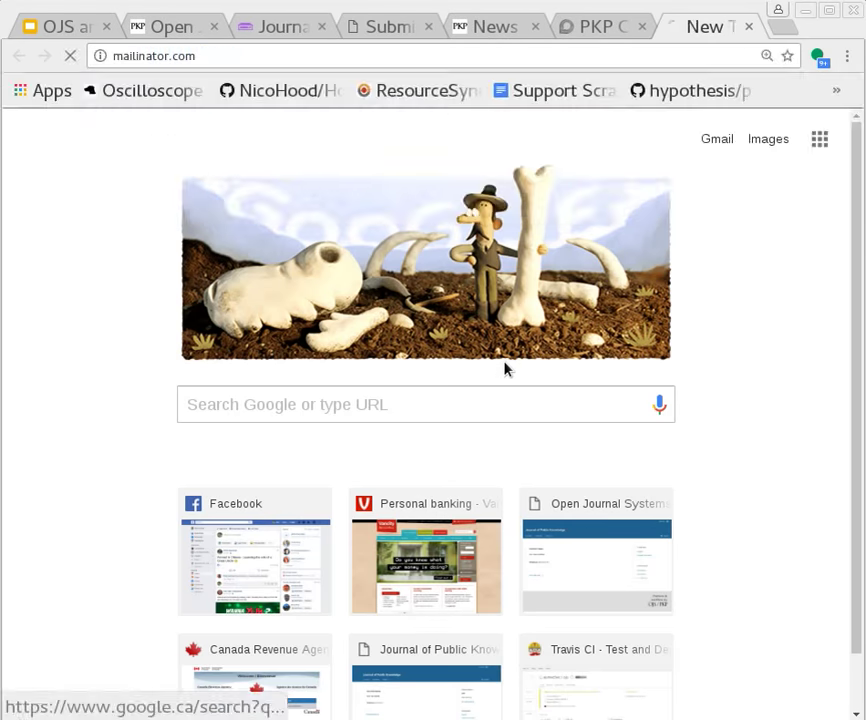
{"action": "type", "text": "secon"}
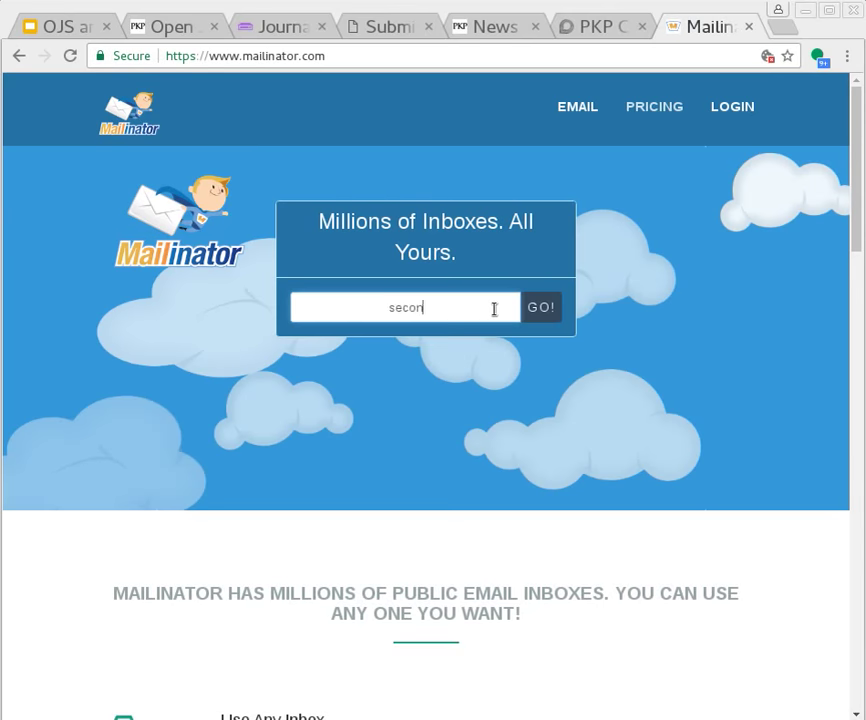
{"action": "type", "text": "dauthor"}
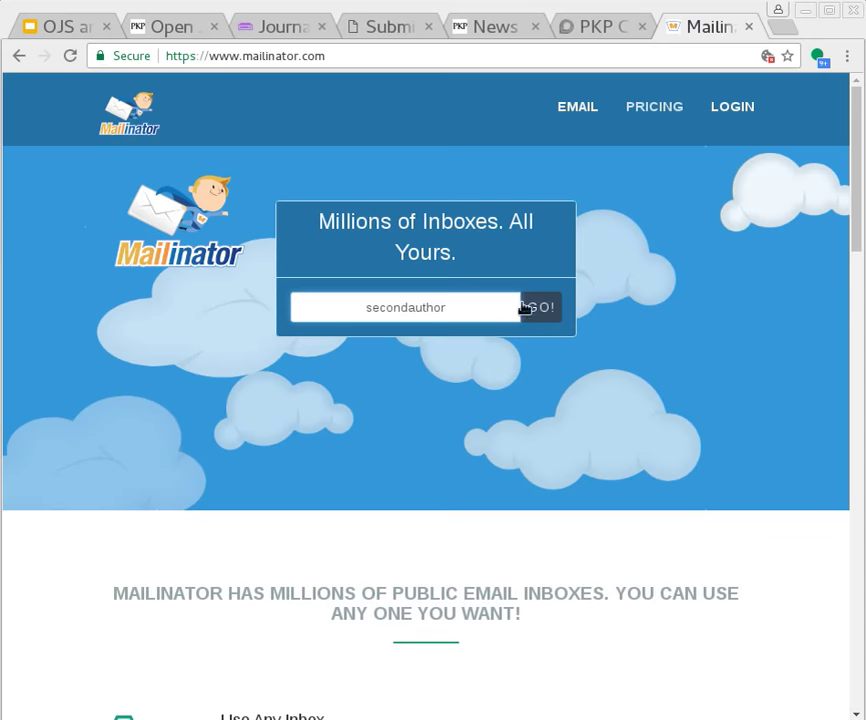
{"action": "left_click", "coordinate": [532, 310]}
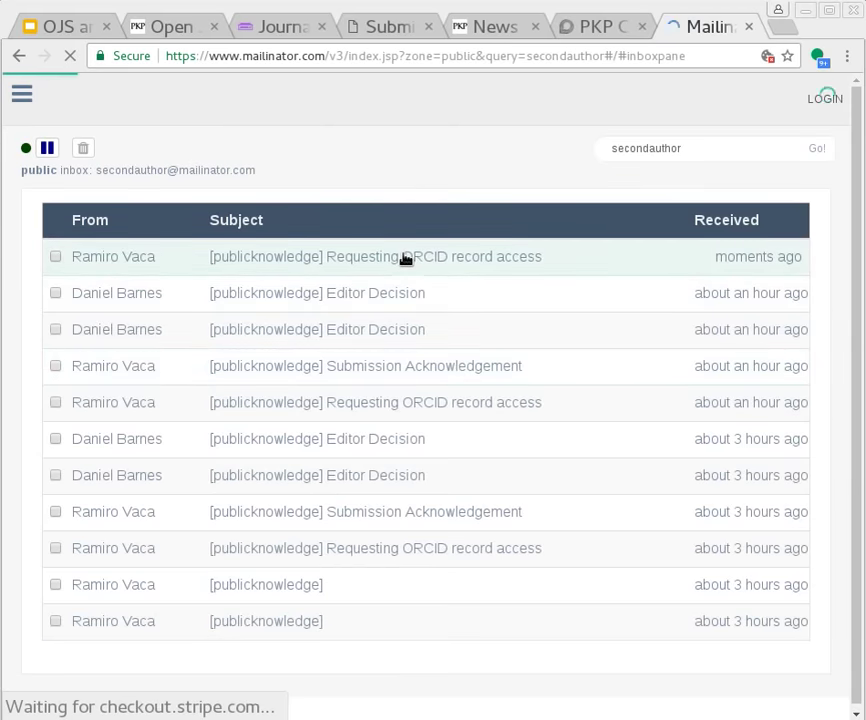
Open the ORCID record access request e-mail, follow its verification link, and close the tabs
{"action": "left_click", "coordinate": [405, 259]}
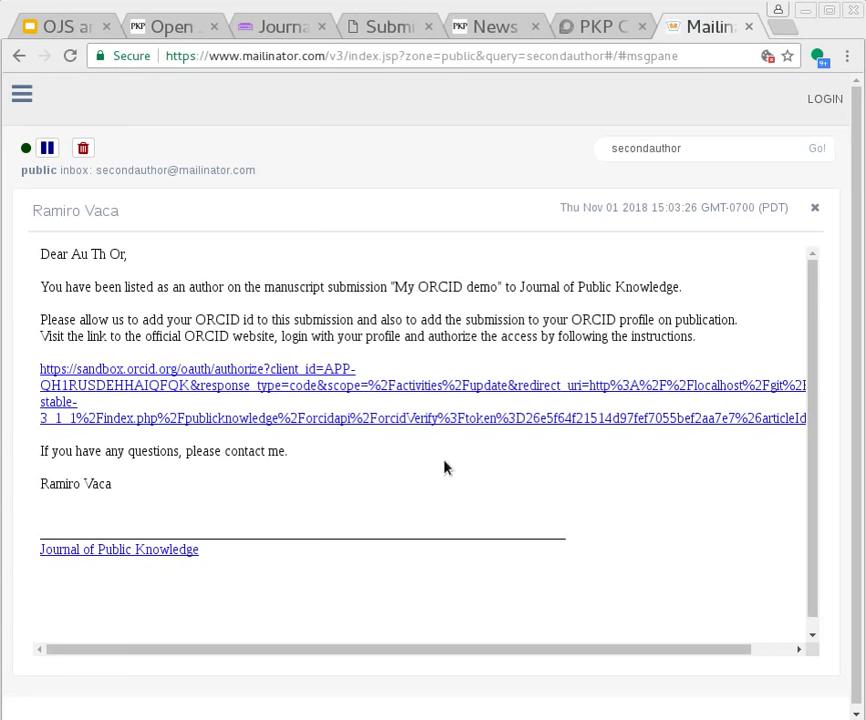
{"action": "left_click_drag", "start_coordinate": [386, 286], "coordinate": [511, 287]}
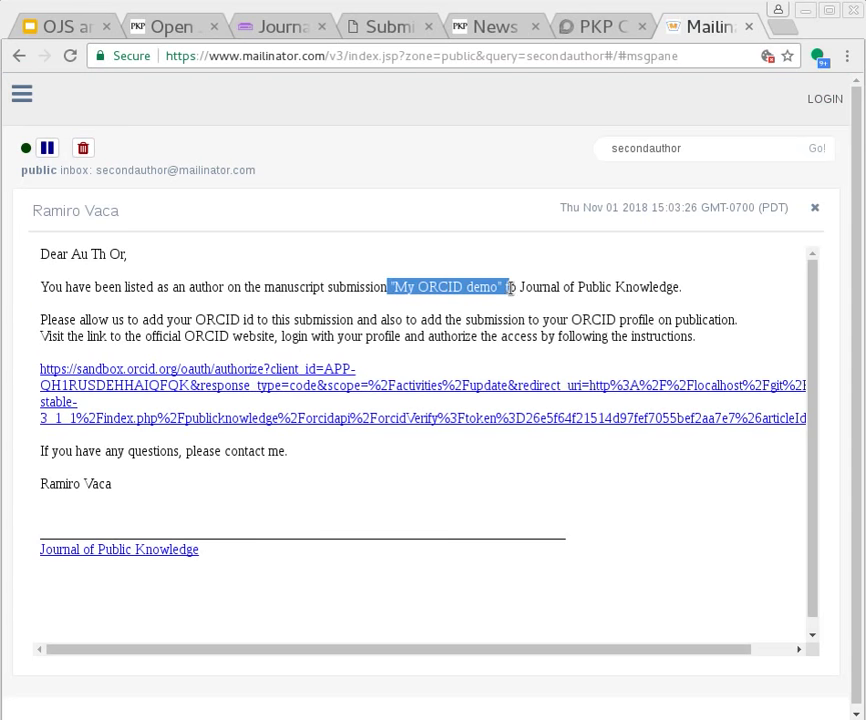
{"action": "left_click", "coordinate": [238, 309]}
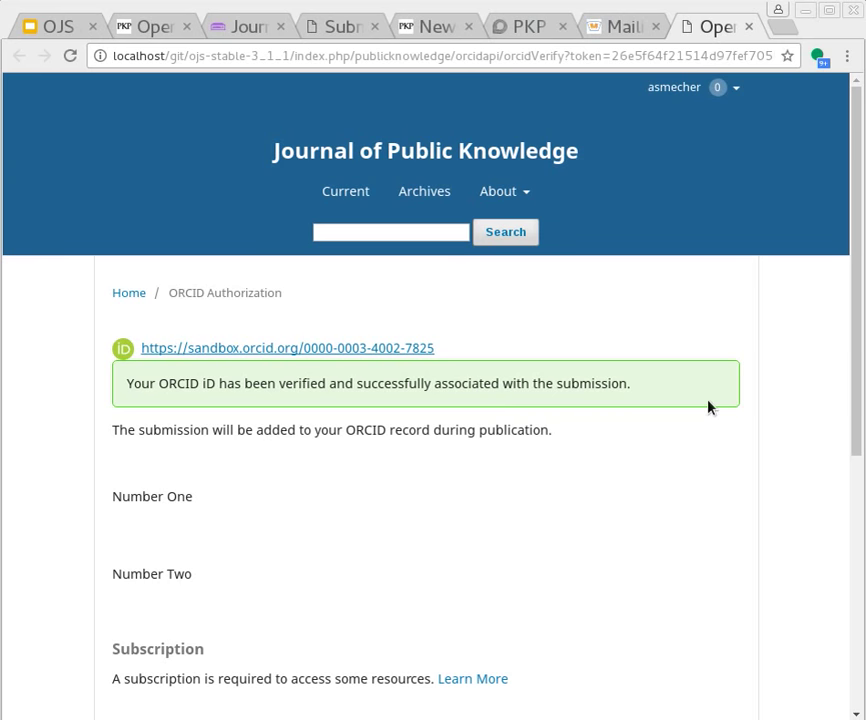
{"action": "key", "text": "ctrl+w"}
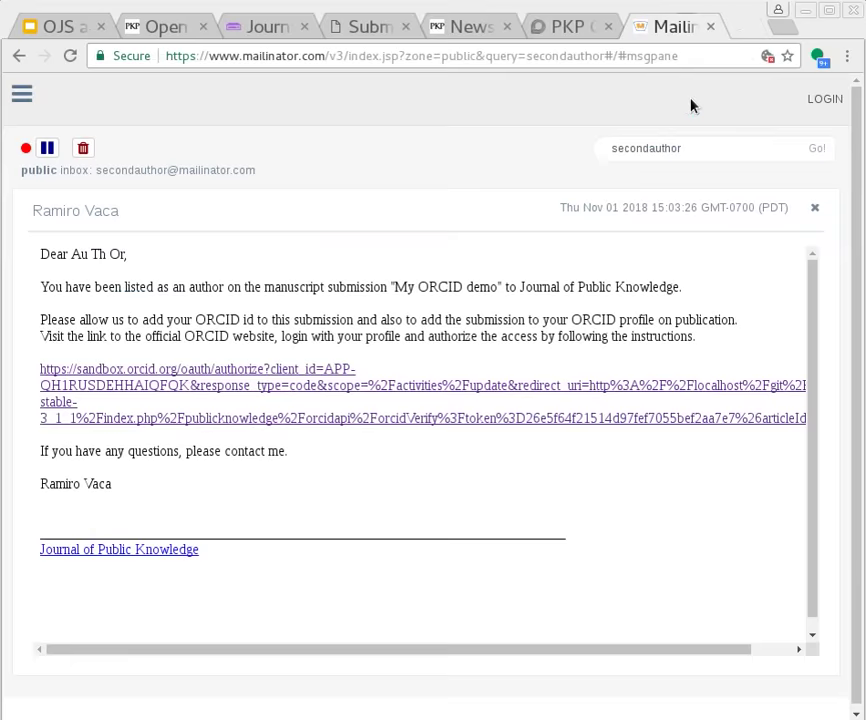
{"action": "key", "text": "ctrl+w"}
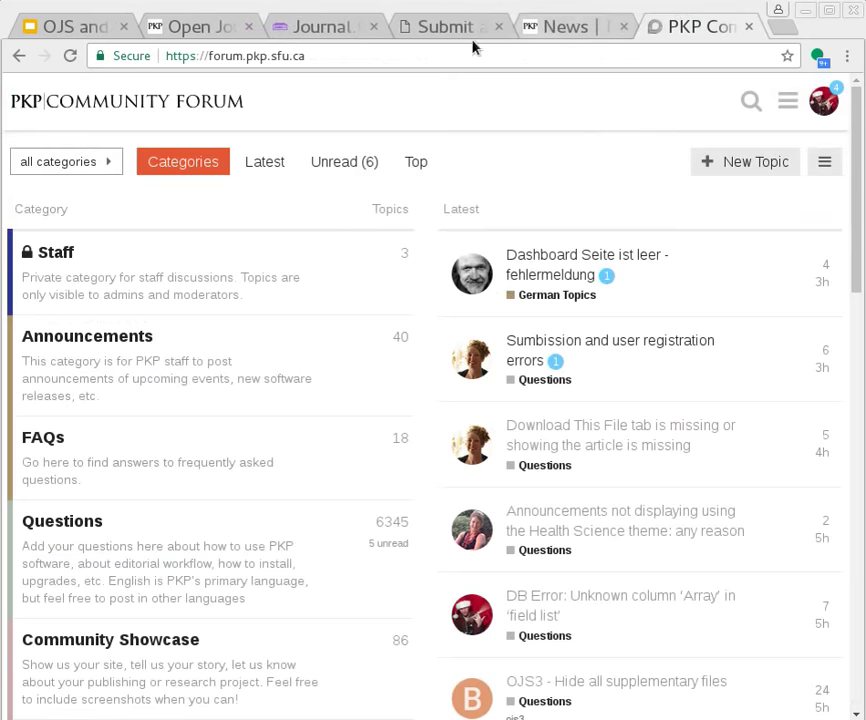
Open the second author's contributor details to confirm an ORCID iD is attached, then close them
{"action": "key", "text": "ctrl+2"}
{"action": "key", "text": "ctrl+Tab"}
{"action": "key", "text": "ctrl+Tab"}
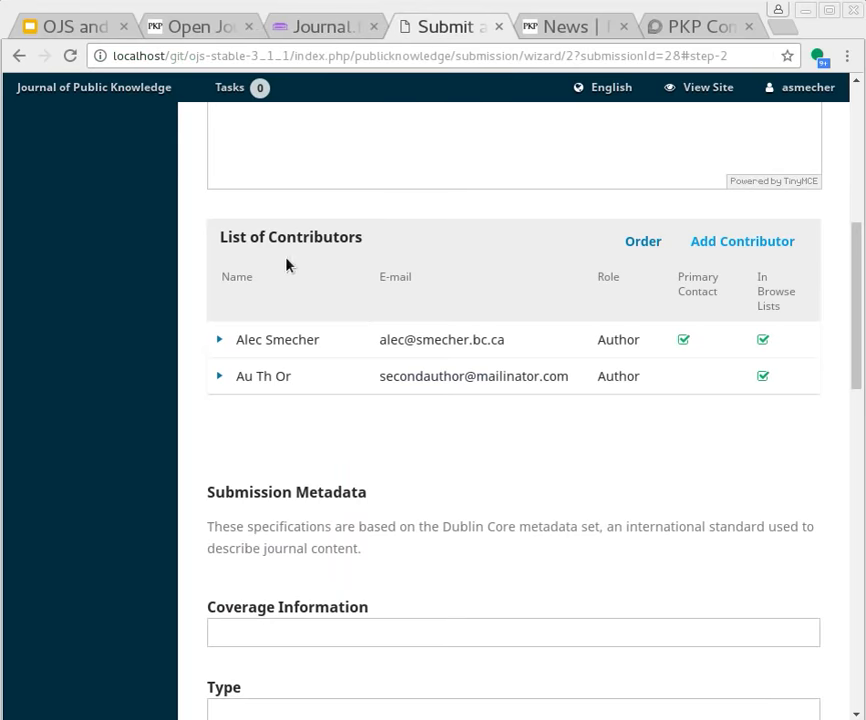
{"action": "scroll", "coordinate": [452, 320], "scroll_direction": "down", "scroll_amount": 8}
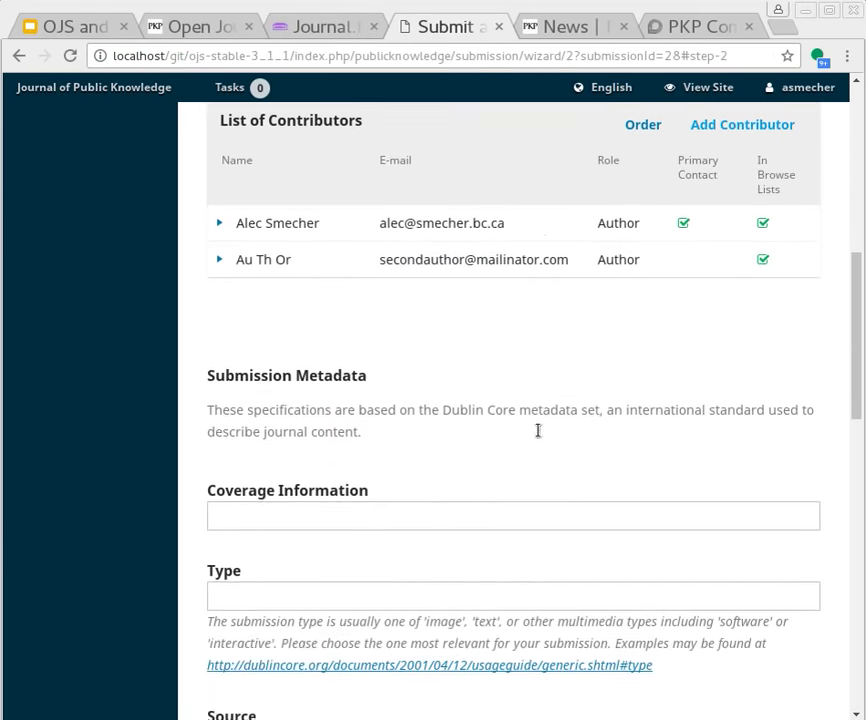
{"action": "scroll", "coordinate": [447, 450], "scroll_direction": "down", "scroll_amount": 7}
{"action": "scroll", "coordinate": [441, 441], "scroll_direction": "up", "scroll_amount": 8}
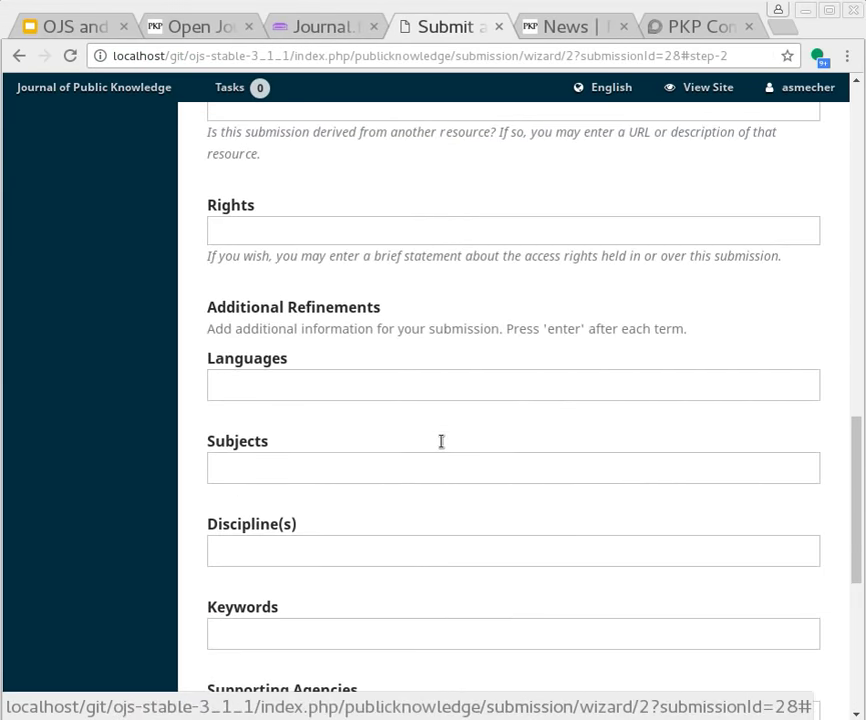
{"action": "scroll", "coordinate": [447, 414], "scroll_direction": "up", "scroll_amount": 4}
{"action": "scroll", "coordinate": [209, 360], "scroll_direction": "down", "scroll_amount": 1}
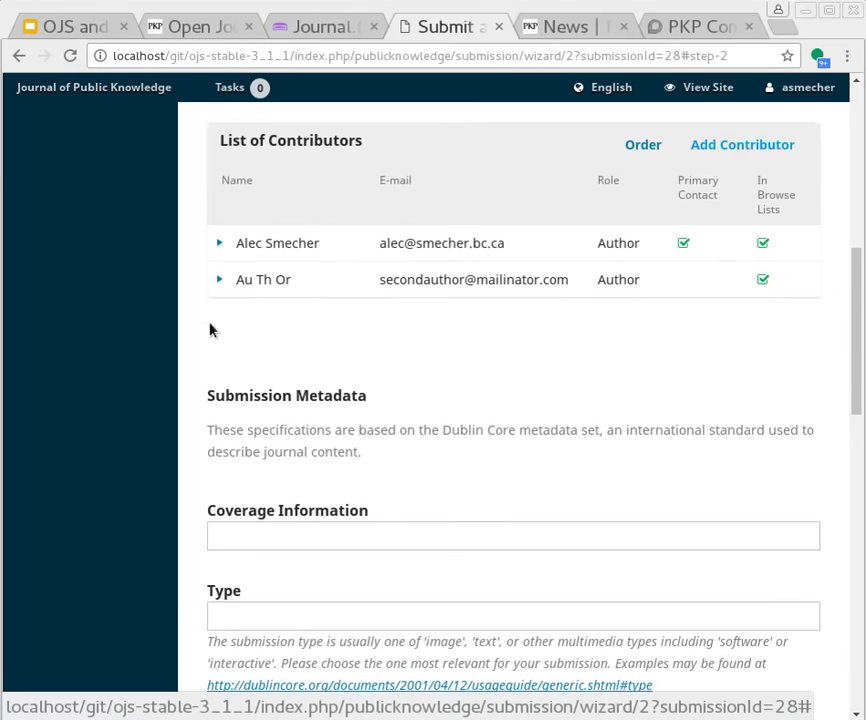
{"action": "left_click", "coordinate": [219, 284]}
{"action": "left_click", "coordinate": [252, 313]}
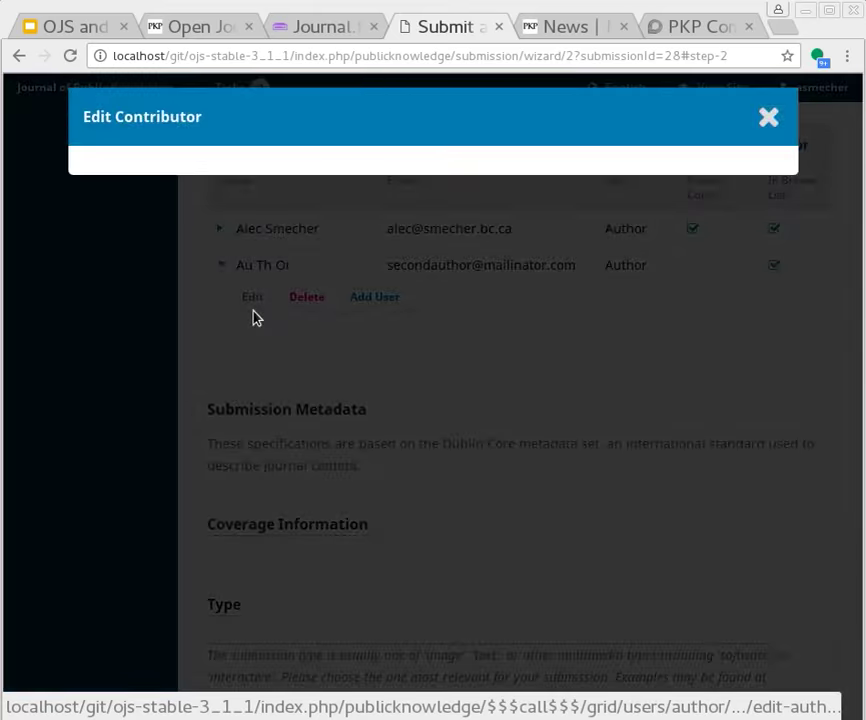
{"action": "scroll", "coordinate": [500, 420], "scroll_direction": "down", "scroll_amount": 1}
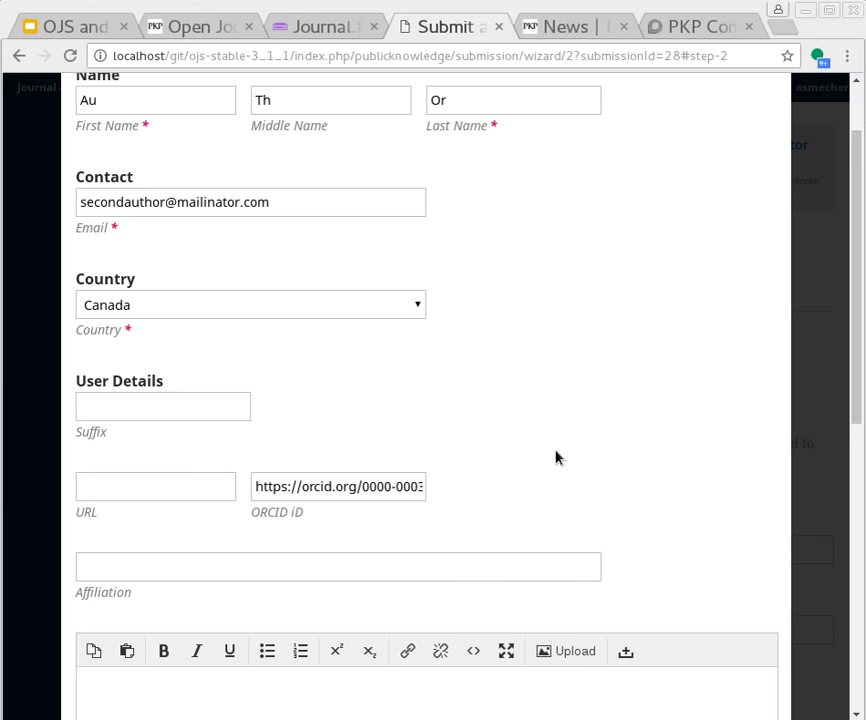
{"action": "scroll", "coordinate": [556, 457], "scroll_direction": "up", "scroll_amount": 1}
{"action": "key", "text": "Escape"}
Save the metadata, then finish the submission and confirm
{"action": "scroll", "coordinate": [433, 445], "scroll_direction": "down", "scroll_amount": 10}
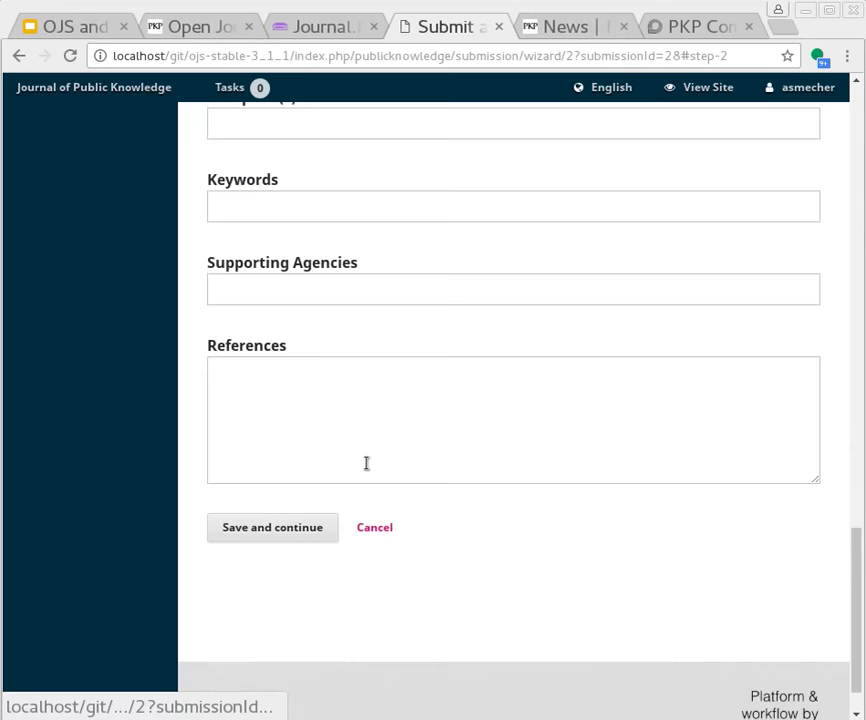
{"action": "scroll", "coordinate": [366, 463], "scroll_direction": "down", "scroll_amount": 1}
{"action": "left_click", "coordinate": [260, 478]}
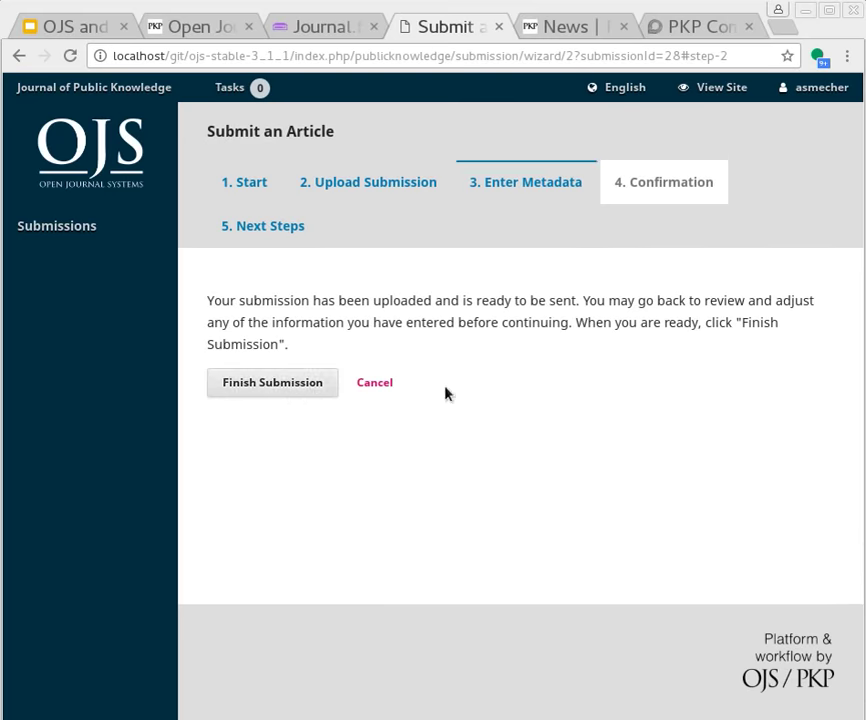
{"action": "left_click", "coordinate": [285, 386]}
{"action": "left_click", "coordinate": [253, 234]}
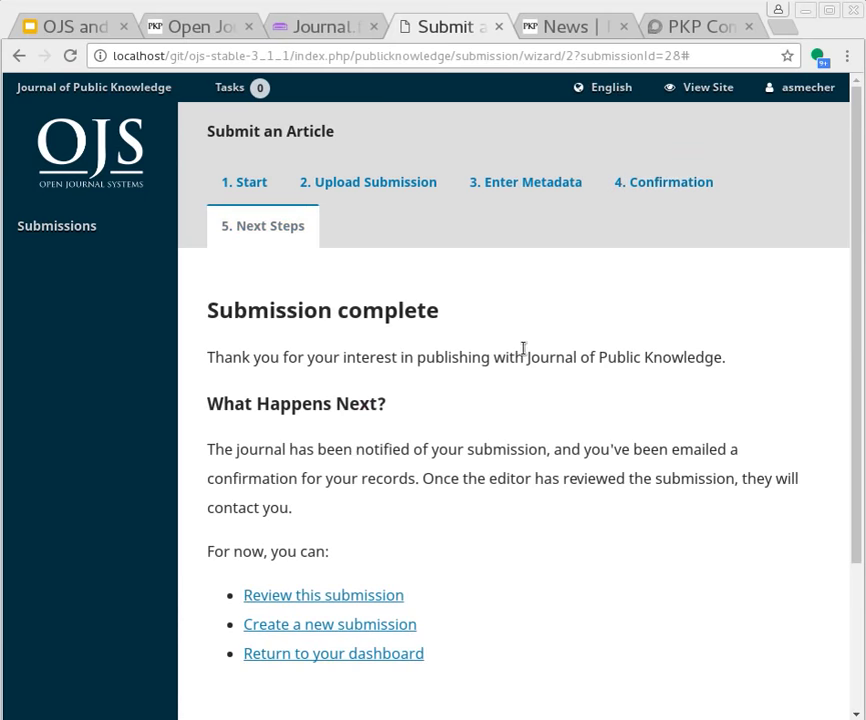
Log out of the author account, sign in with the saved editor login, and open 'My ORCID demo'
{"action": "mouse_move", "coordinate": [784, 92]}
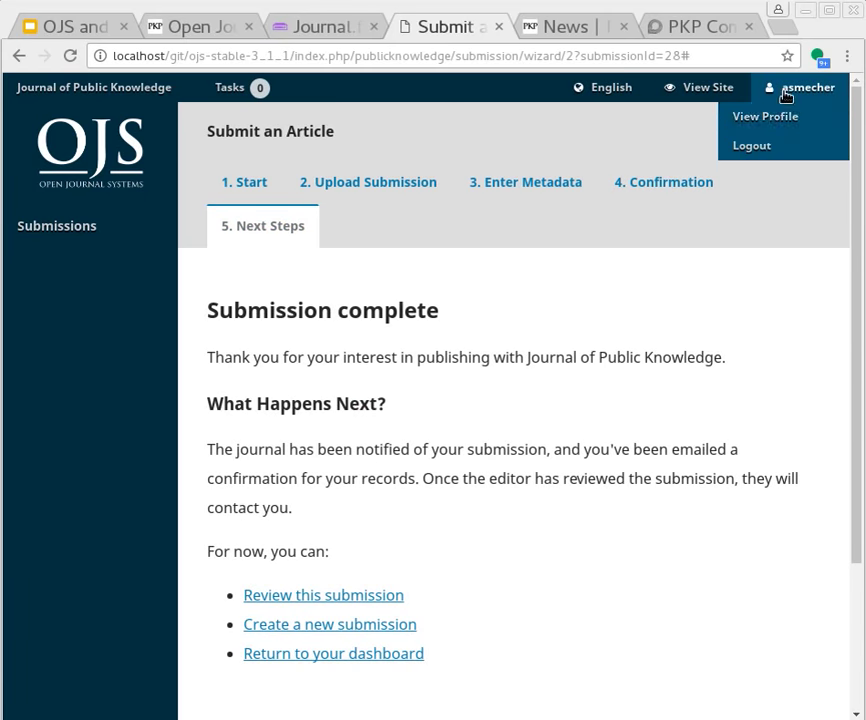
{"action": "left_click", "coordinate": [758, 148]}
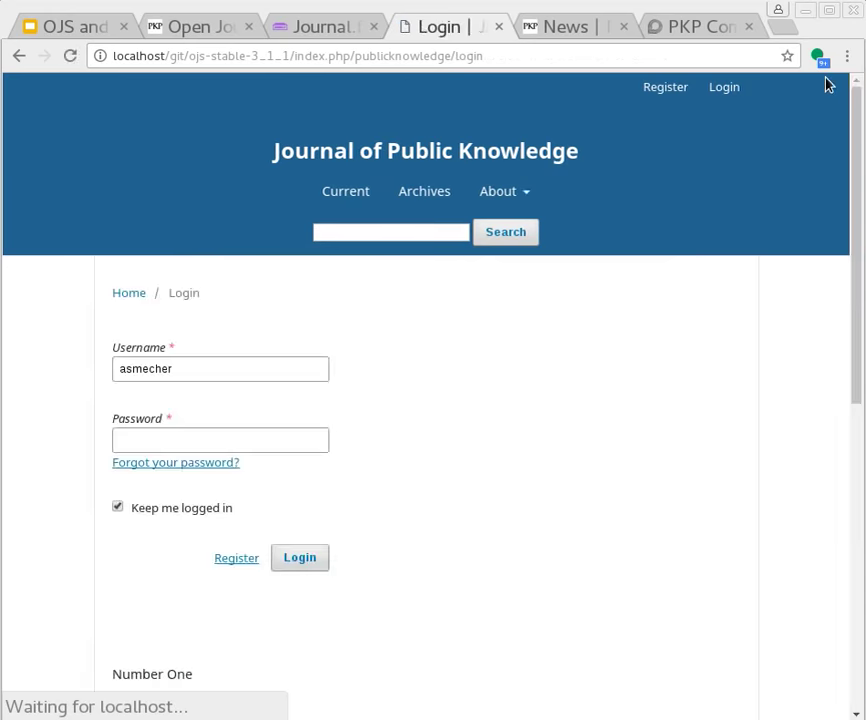
{"action": "left_click", "coordinate": [229, 370]}
{"action": "key", "text": "ctrl+a"}
{"action": "type", "text": "d"}
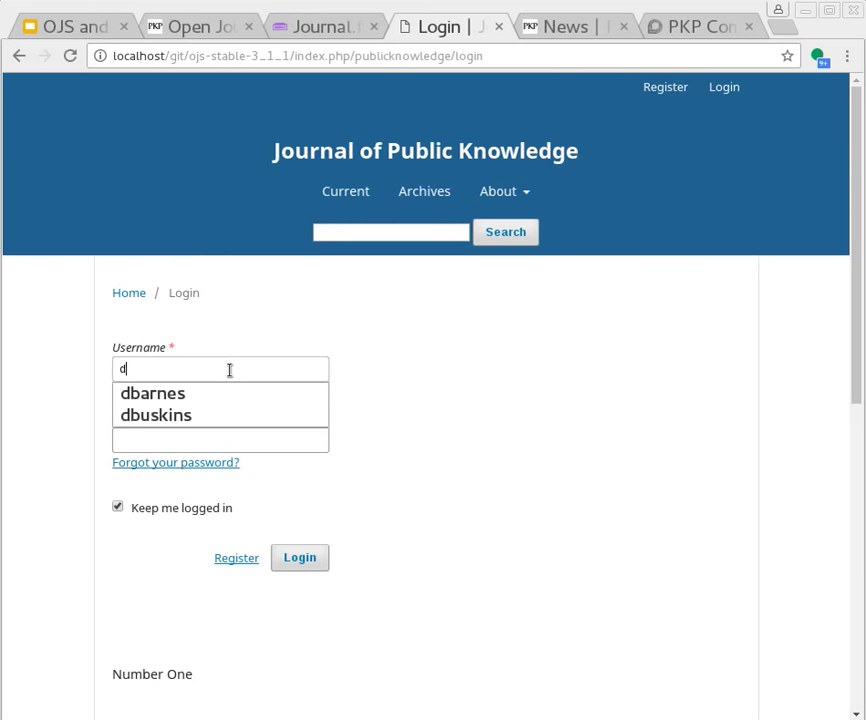
{"action": "type", "text": "barnes"}
{"action": "key", "text": "Down"}
{"action": "key", "text": "Return"}
{"action": "key", "text": "Return"}
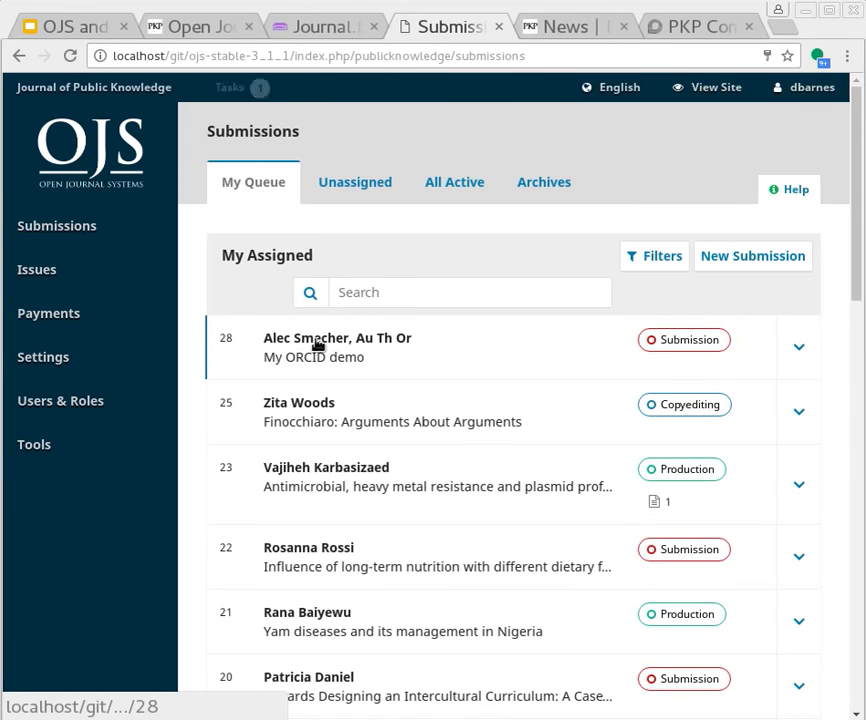
{"action": "left_click", "coordinate": [315, 343]}
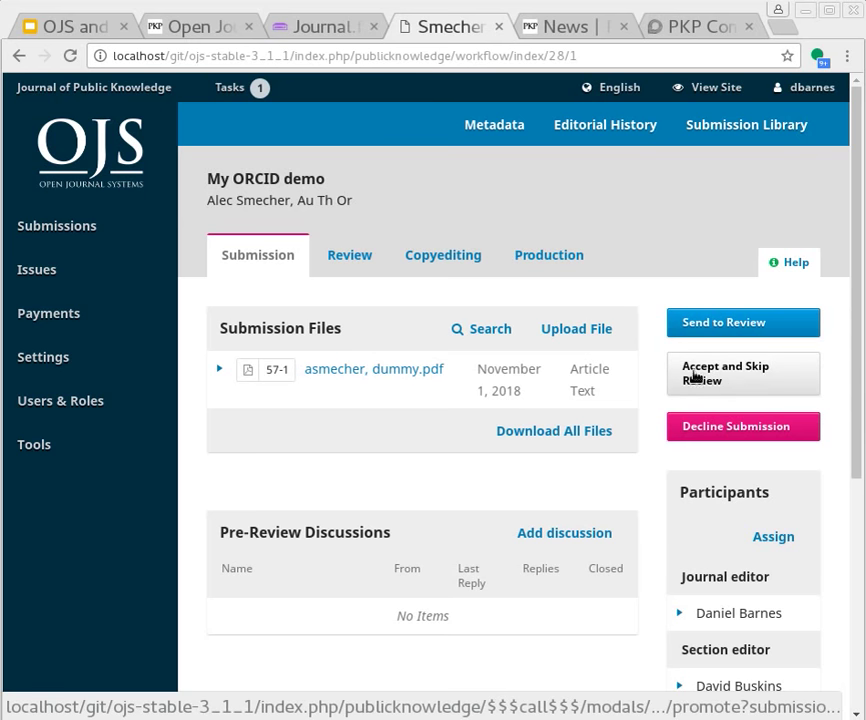
Record an Accept and Skip Review decision for the submission
{"action": "left_click", "coordinate": [695, 377]}
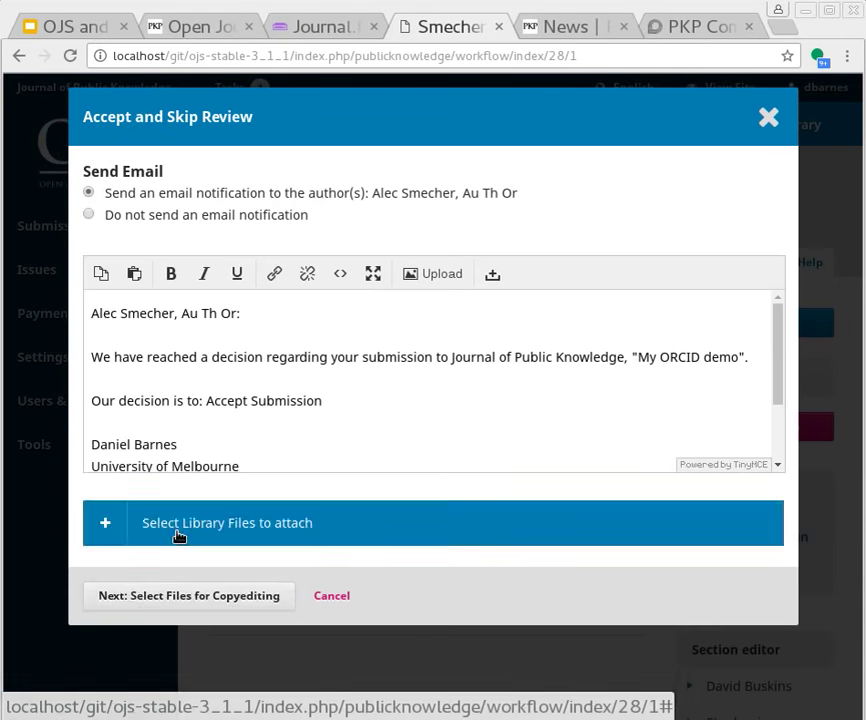
{"action": "left_click", "coordinate": [123, 592]}
{"action": "left_click", "coordinate": [141, 400]}
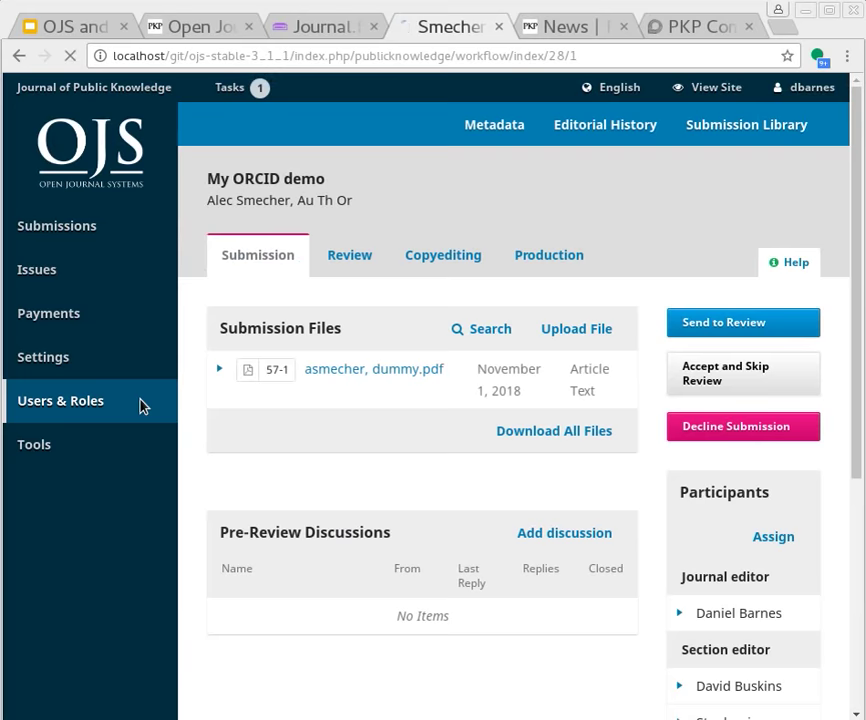
{"action": "mouse_move", "coordinate": [141, 404]}
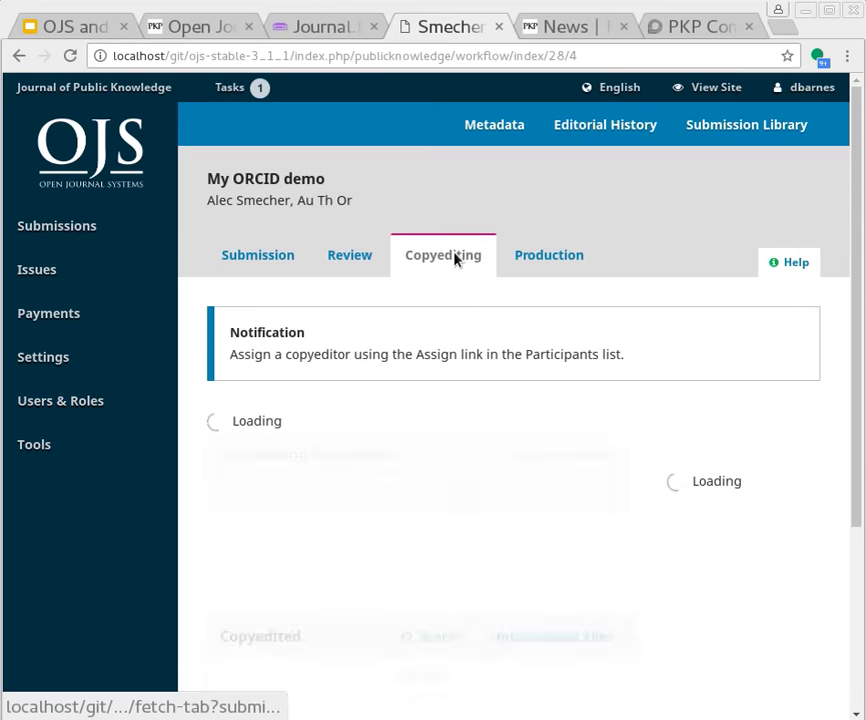
Send the submission to Production with the draft article file included
{"action": "left_click", "coordinate": [733, 430]}
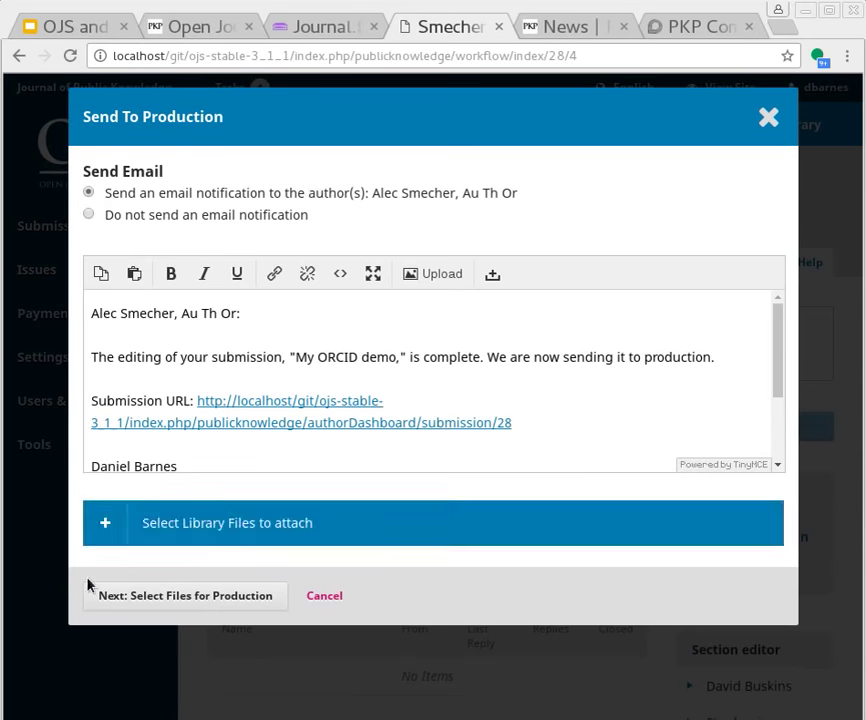
{"action": "left_click", "coordinate": [120, 595]}
{"action": "left_click", "coordinate": [119, 268]}
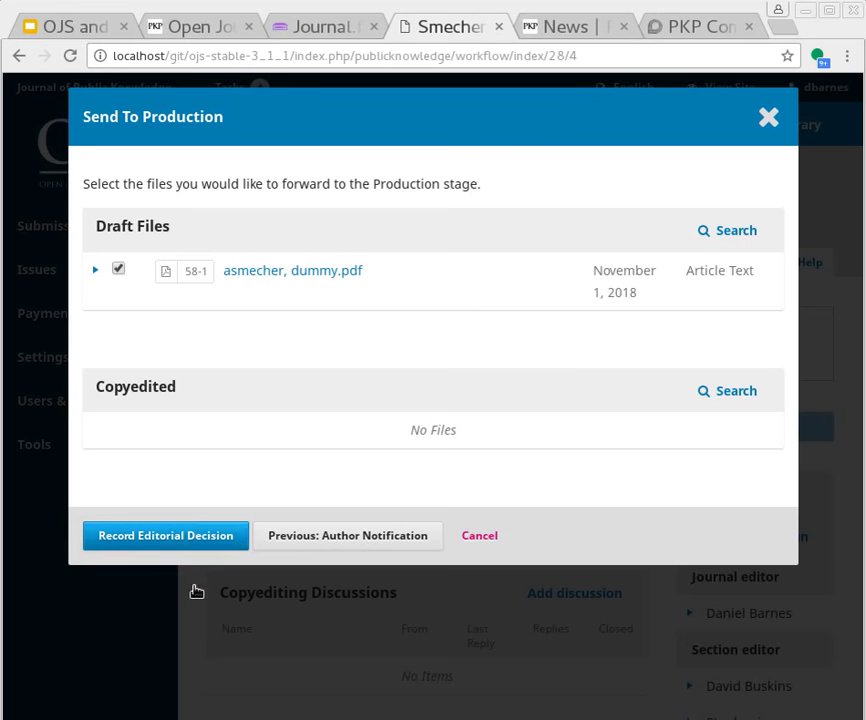
{"action": "left_click", "coordinate": [185, 540]}
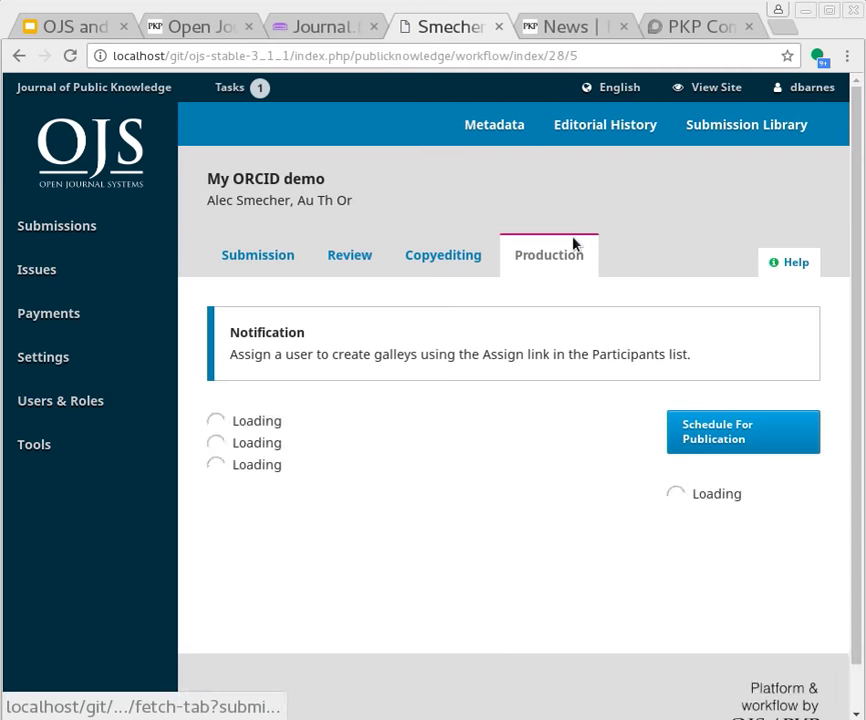
Schedule 'My ORCID demo' into issue Vol 1 No 1 (2014), save, and confirm the DOI assignment
{"action": "left_click", "coordinate": [752, 433]}
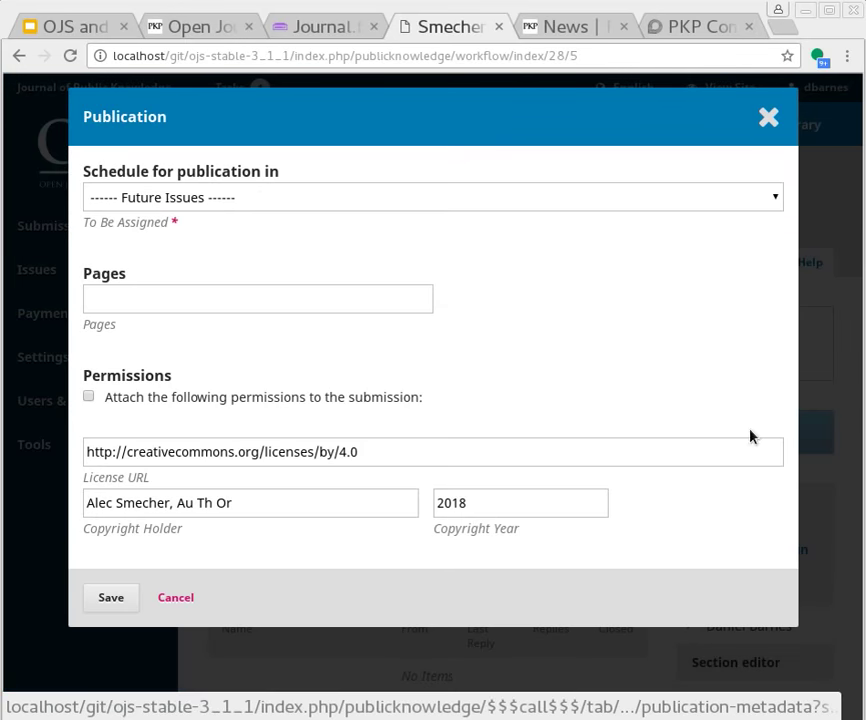
{"action": "left_click", "coordinate": [268, 199]}
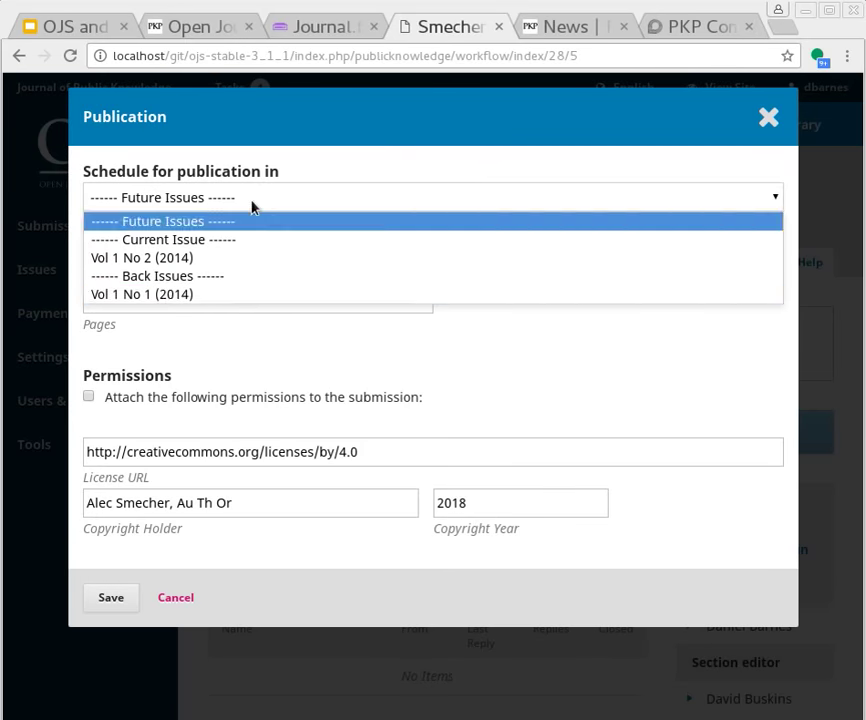
{"action": "left_click", "coordinate": [244, 303]}
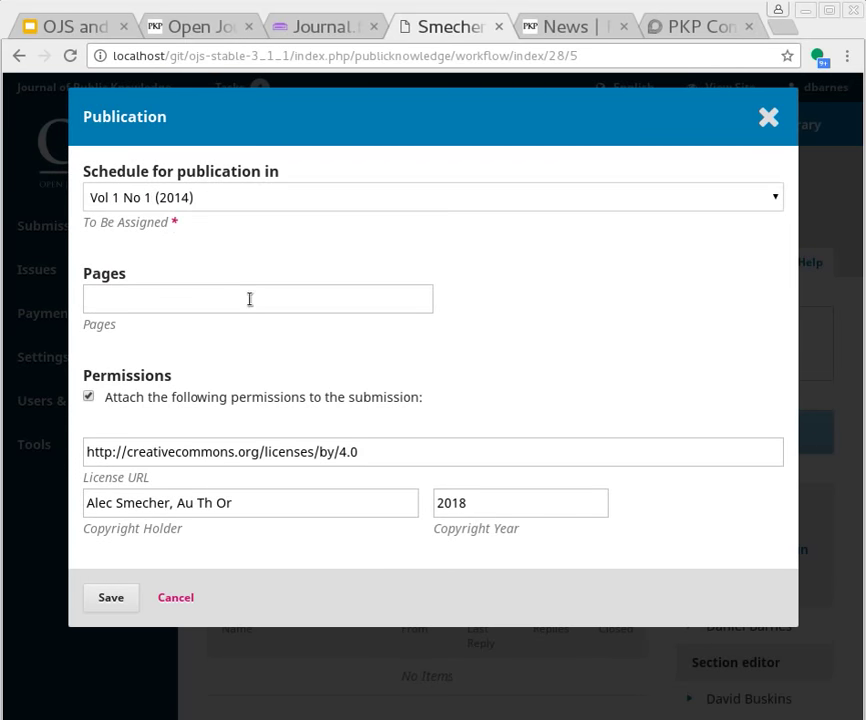
{"action": "left_click", "coordinate": [109, 603]}
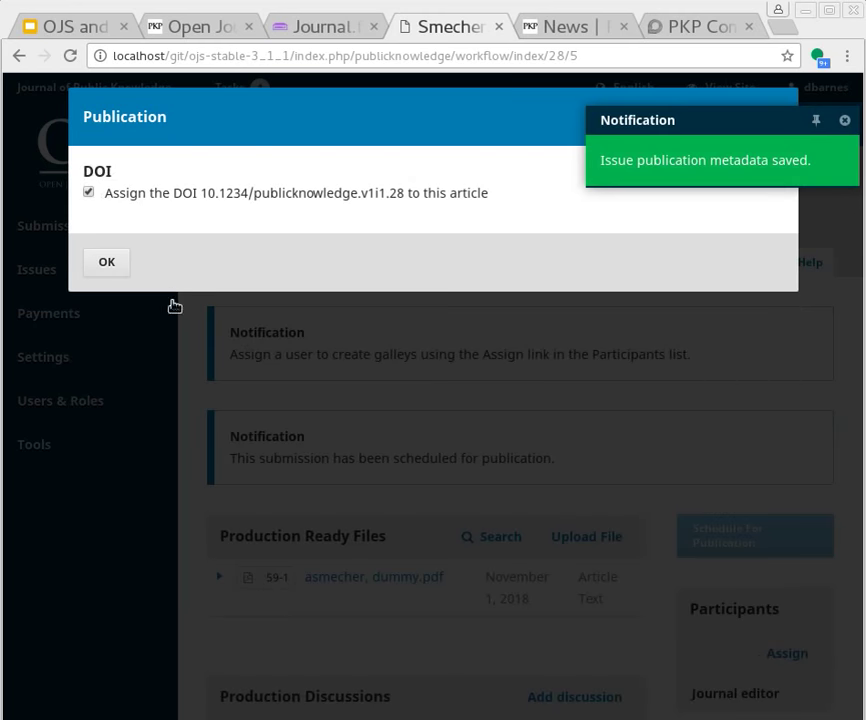
{"action": "left_click", "coordinate": [106, 265]}
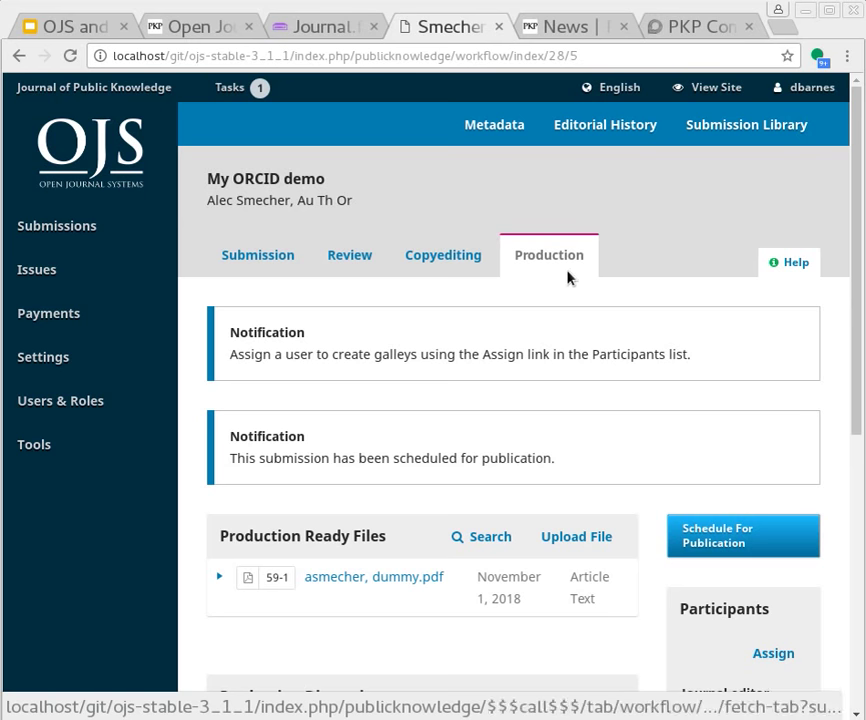
Switch to Thunderbird and fetch new messages in the inbox
{"action": "key", "text": "alt+Tab"}
{"action": "key", "text": "Tab"}
{"action": "key", "text": "Tab"}
{"action": "key", "text": "Tab"}
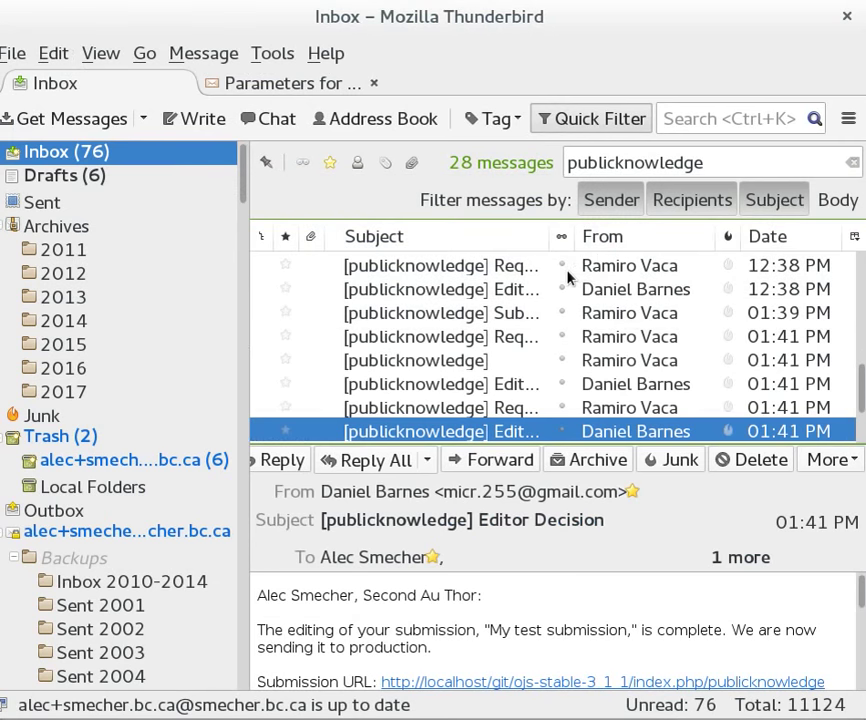
{"action": "left_click", "coordinate": [58, 85]}
{"action": "left_click", "coordinate": [125, 119]}
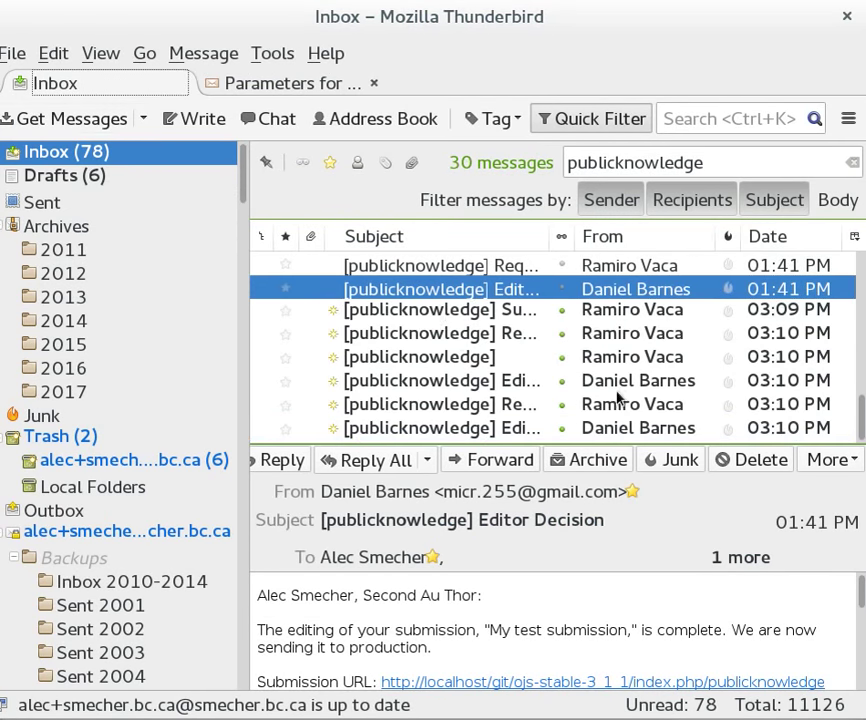
Open the 'Requesting ORCID record access' e-mail and scroll to its authorization link
{"action": "left_click", "coordinate": [487, 431]}
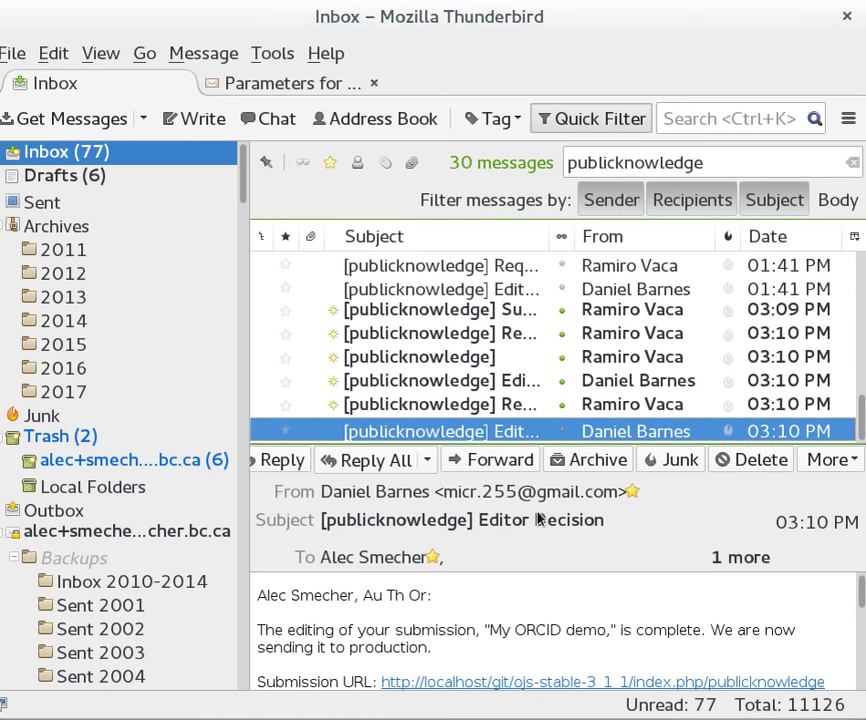
{"action": "scroll", "coordinate": [545, 582], "scroll_direction": "down", "scroll_amount": 2}
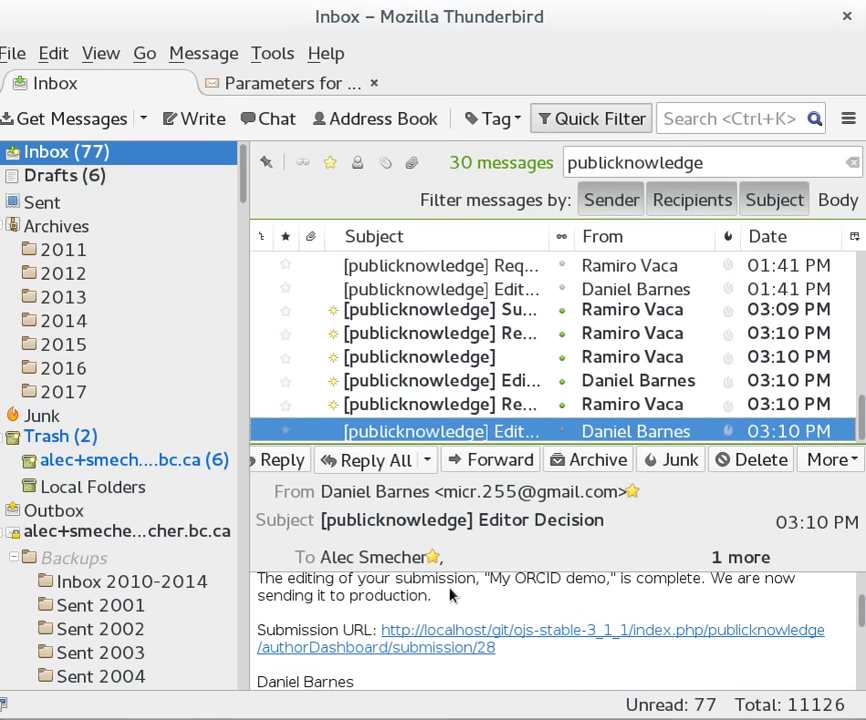
{"action": "left_click", "coordinate": [429, 409]}
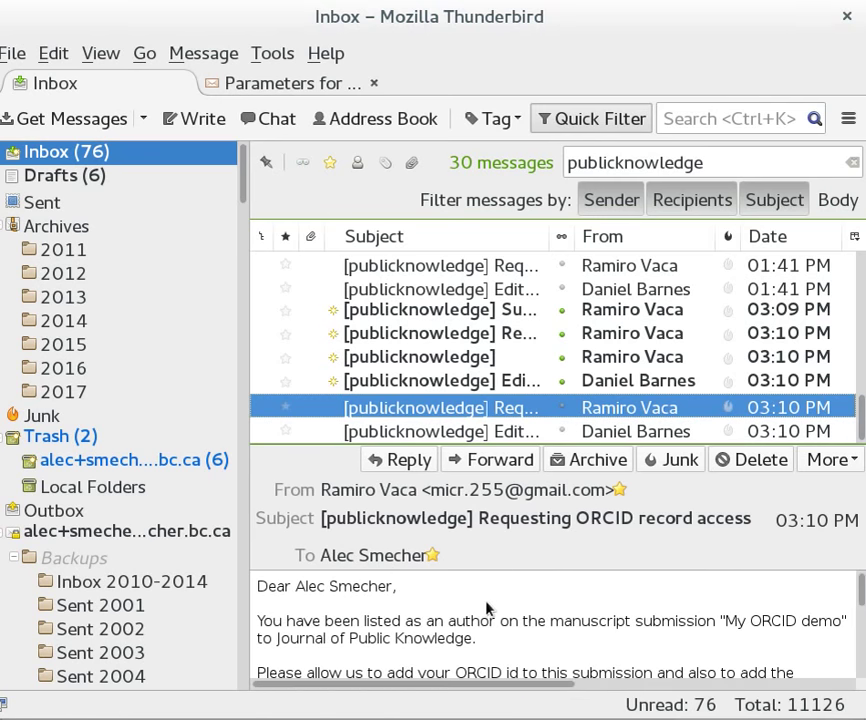
{"action": "scroll", "coordinate": [487, 613], "scroll_direction": "down", "scroll_amount": 2}
{"action": "scroll", "coordinate": [487, 615], "scroll_direction": "up", "scroll_amount": 2}
{"action": "scroll", "coordinate": [487, 613], "scroll_direction": "down", "scroll_amount": 2}
{"action": "scroll", "coordinate": [490, 617], "scroll_direction": "up", "scroll_amount": 1}
{"action": "scroll", "coordinate": [490, 615], "scroll_direction": "down", "scroll_amount": 3}
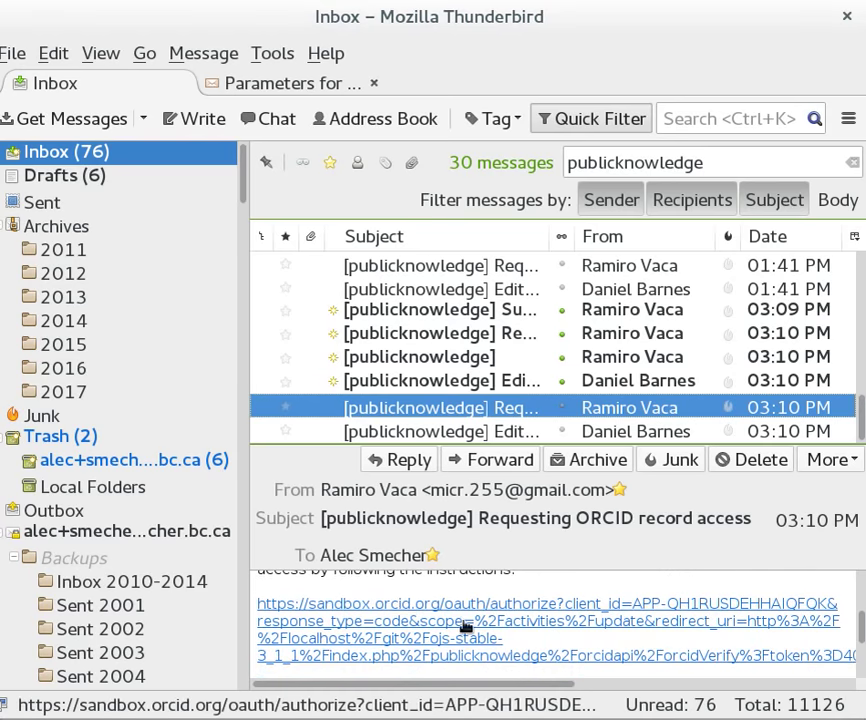
Follow the e-mail's ORCID authorization link and sign into ORCID Sandbox with the account e-mail and password
{"action": "left_click", "coordinate": [406, 608]}
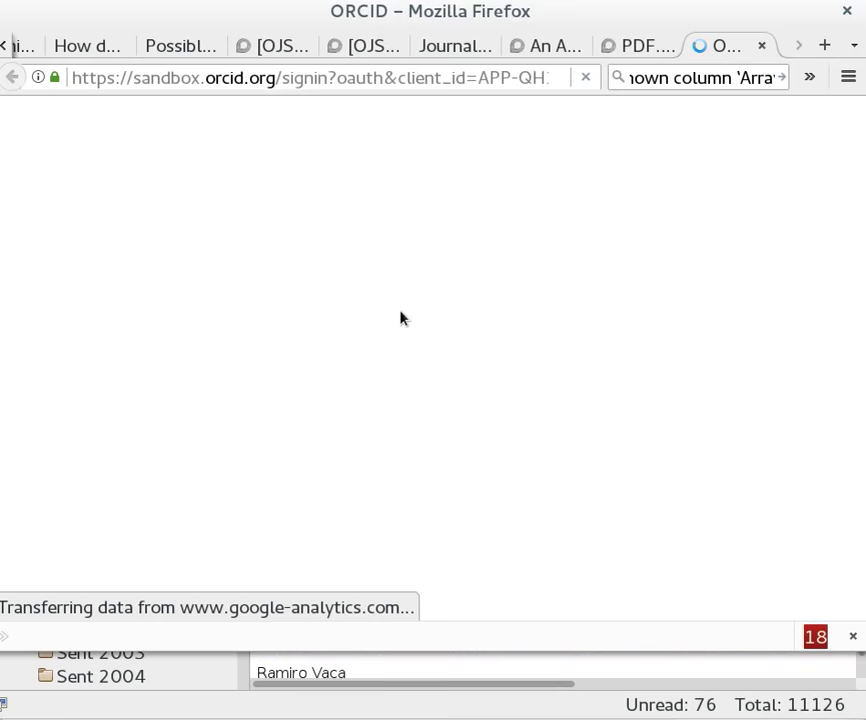
{"action": "scroll", "coordinate": [360, 405], "scroll_direction": "down", "scroll_amount": 2}
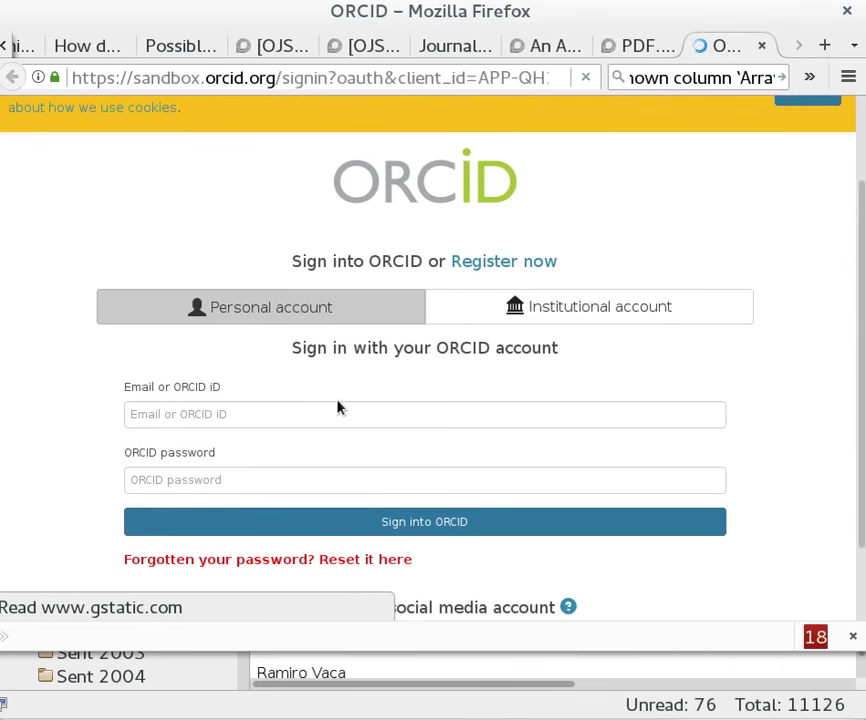
{"action": "left_click", "coordinate": [338, 411]}
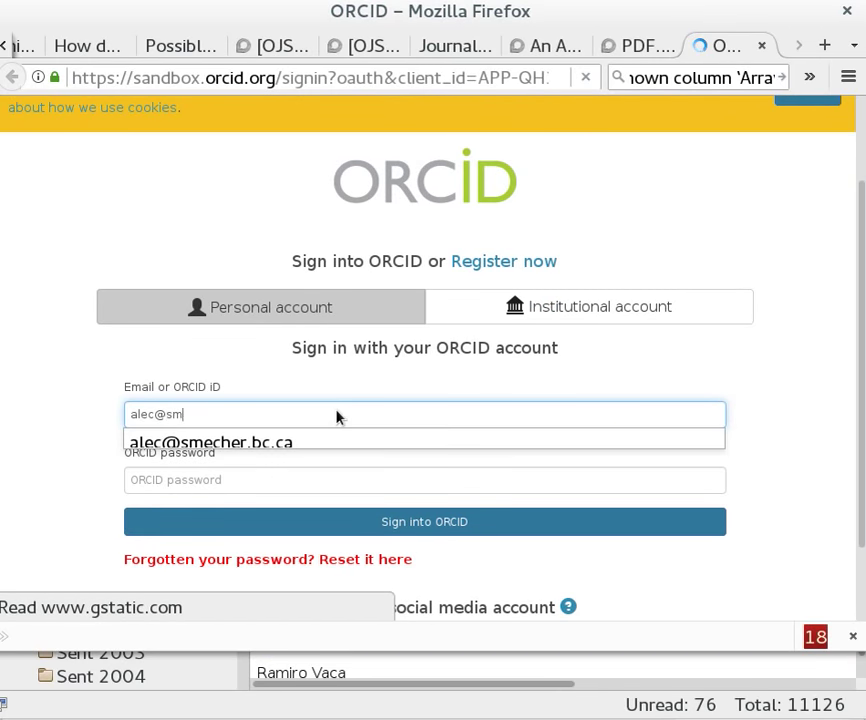
{"action": "key", "text": "Tab"}
{"action": "type", "text": "***********"}
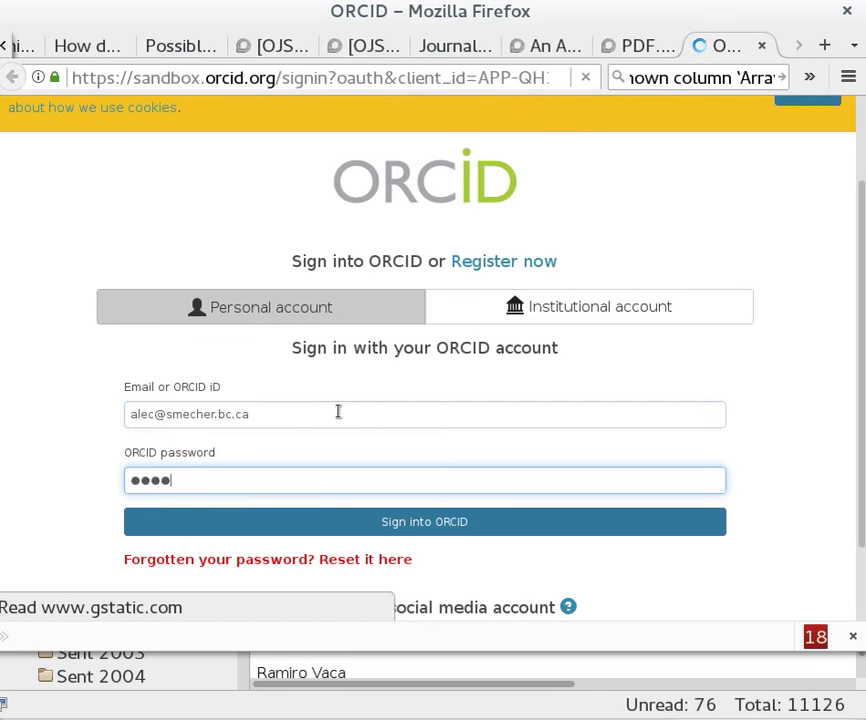
{"action": "type", "text": "**"}
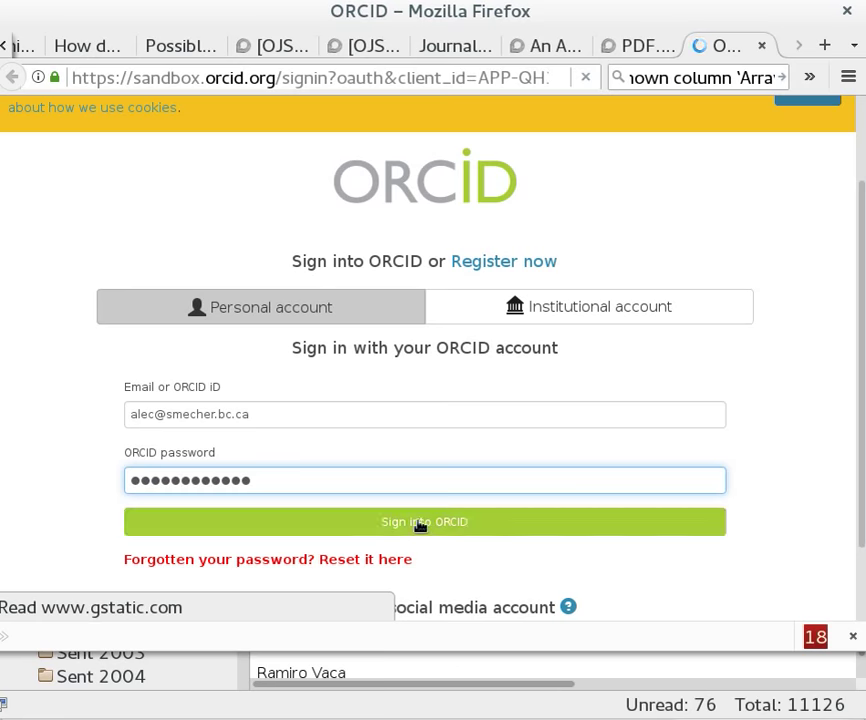
{"action": "left_click", "coordinate": [418, 521]}
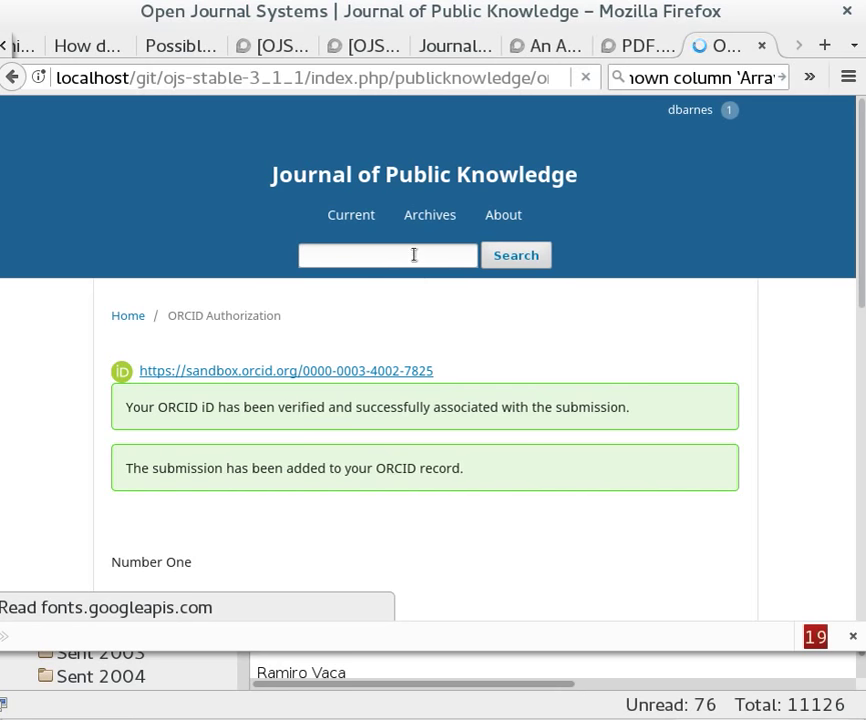
Load sandbox.orcid.org in the browser's address bar
{"action": "key", "text": "ctrl+l"}
{"action": "type", "text": "sandbox"}
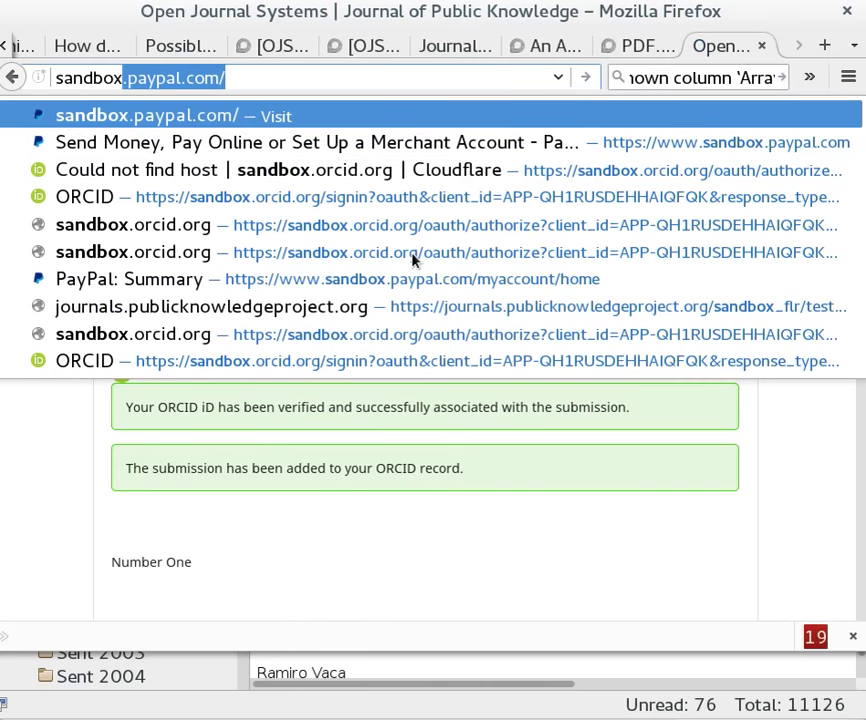
{"action": "type", "text": ".or"}
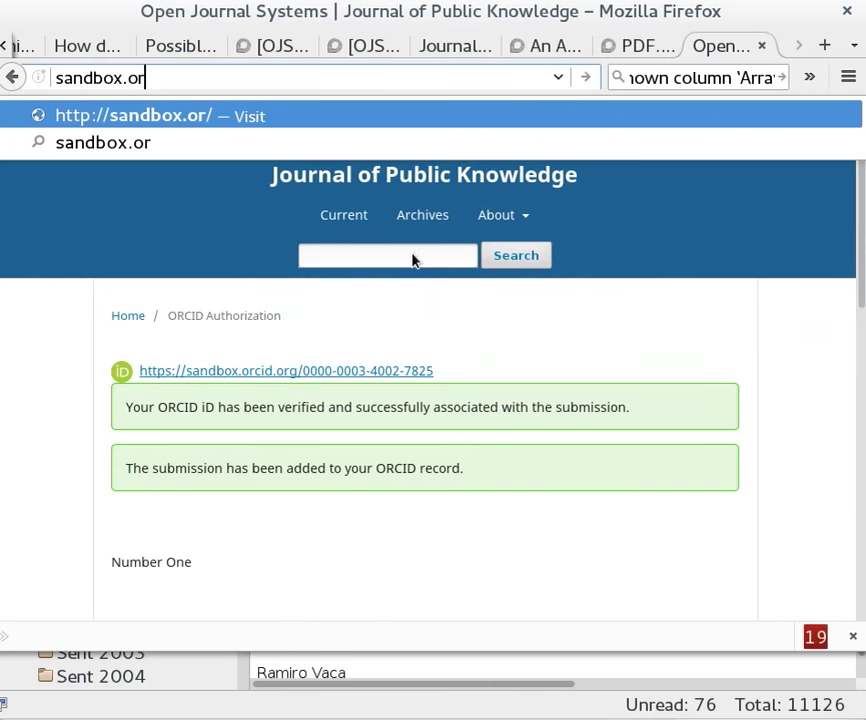
{"action": "type", "text": "cid.org"}
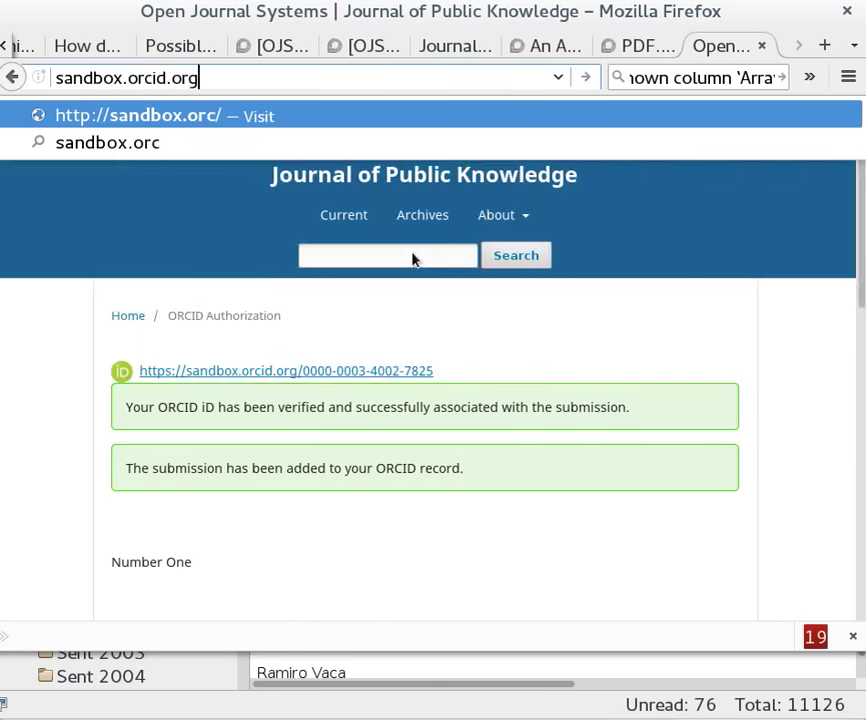
{"action": "key", "text": "Return"}
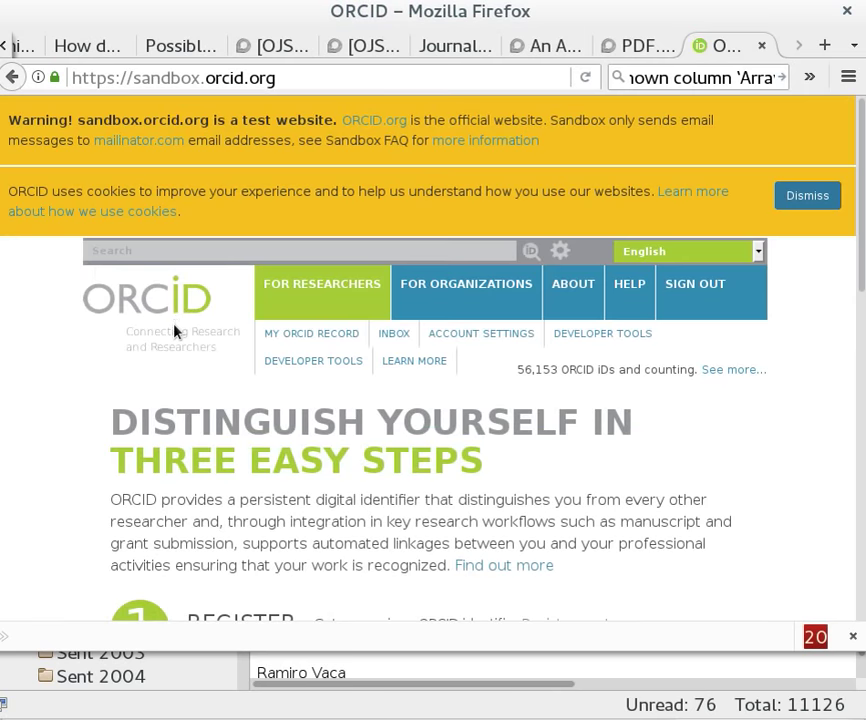
Open the signed-in user's My ORCID record page and focus its address for reloading
{"action": "scroll", "coordinate": [397, 368], "scroll_direction": "down", "scroll_amount": 4}
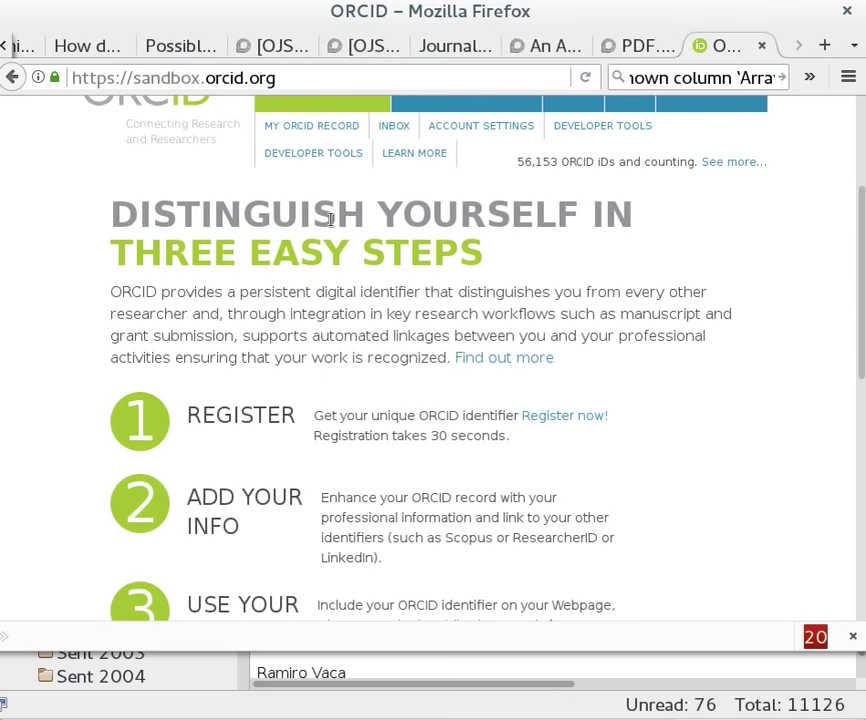
{"action": "left_click", "coordinate": [299, 128]}
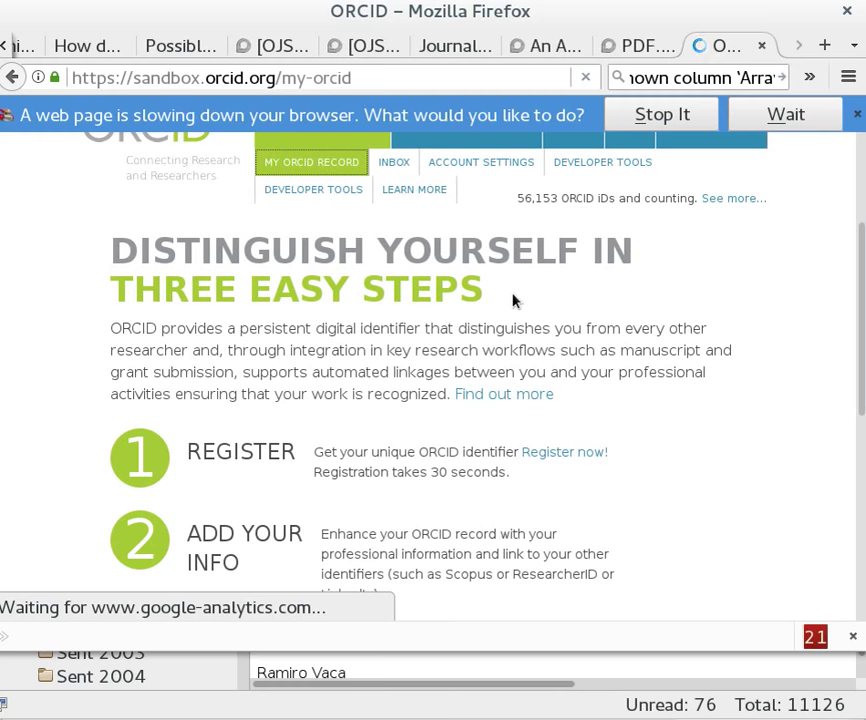
{"action": "left_click", "coordinate": [366, 78]}
{"action": "key", "text": "alt+Tab"}
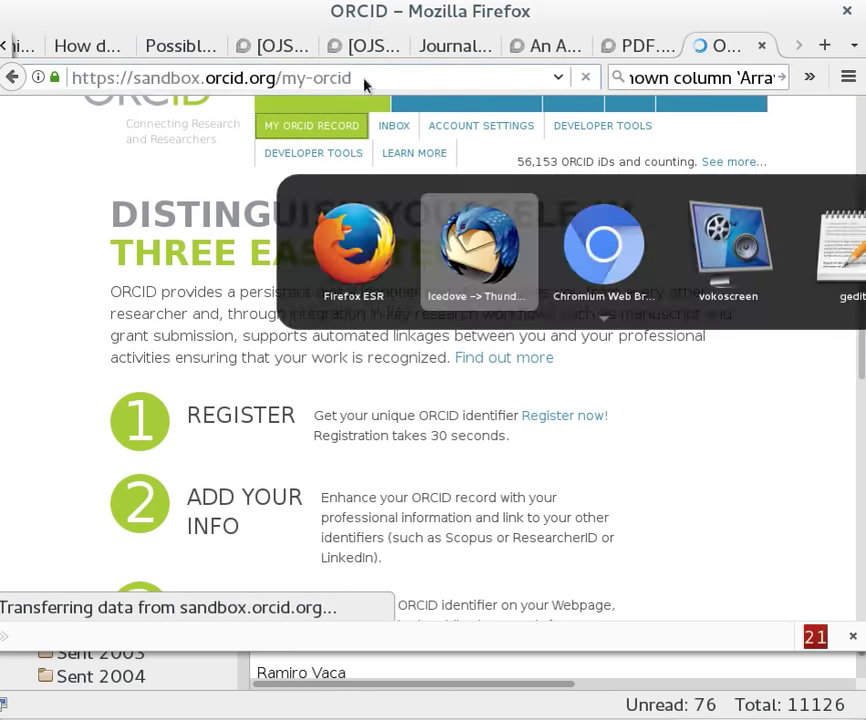
{"action": "key", "text": "alt+Tab"}
{"action": "key", "text": "alt+Tab"}
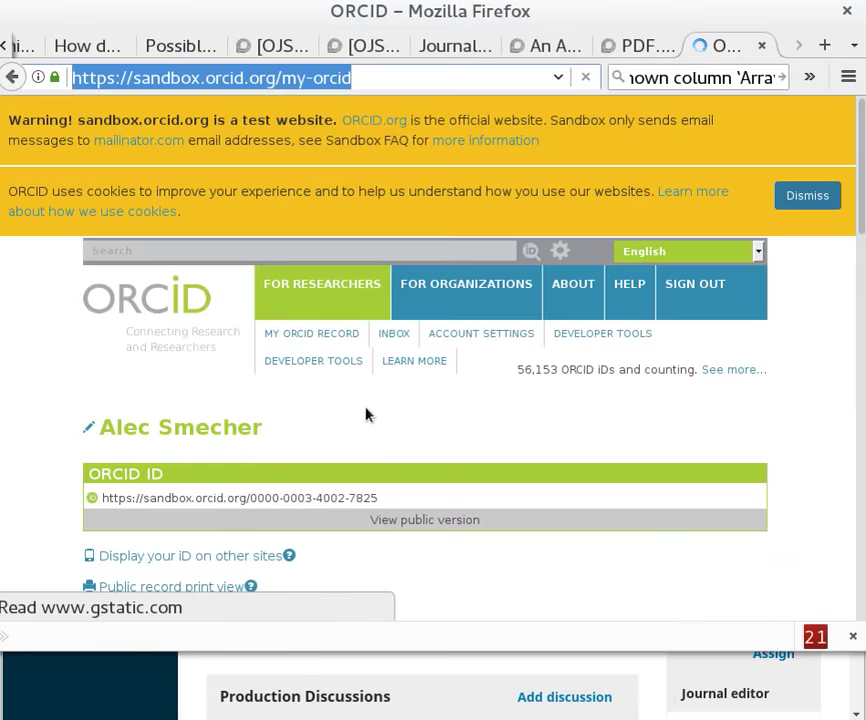
Scroll to the Works list and highlight the 'My ORCID demo' title
{"action": "scroll", "coordinate": [365, 412], "scroll_direction": "down", "scroll_amount": 5}
{"action": "scroll", "coordinate": [378, 399], "scroll_direction": "down", "scroll_amount": 15}
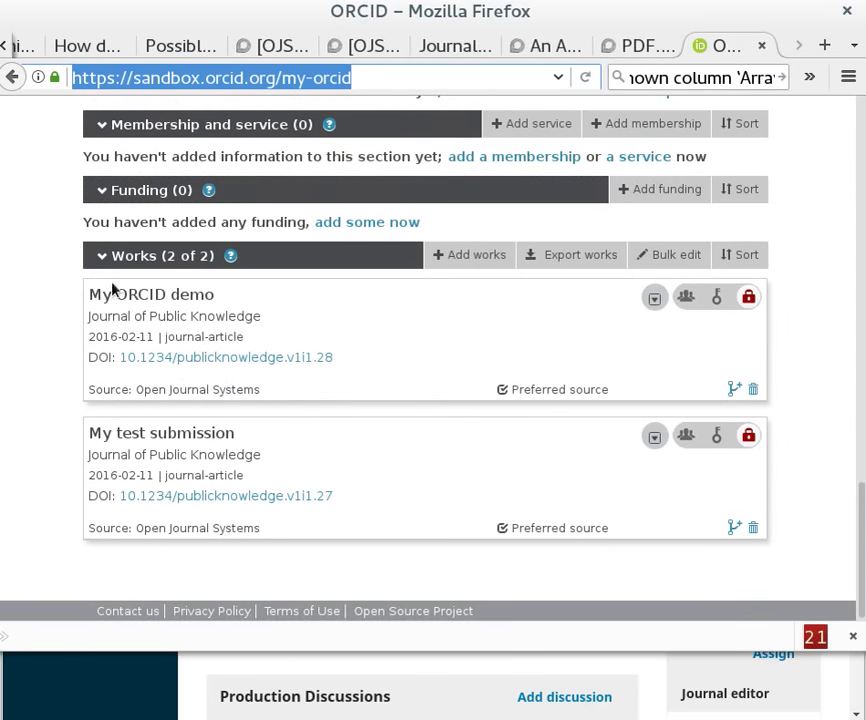
{"action": "left_click_drag", "start_coordinate": [89, 294], "coordinate": [216, 299]}
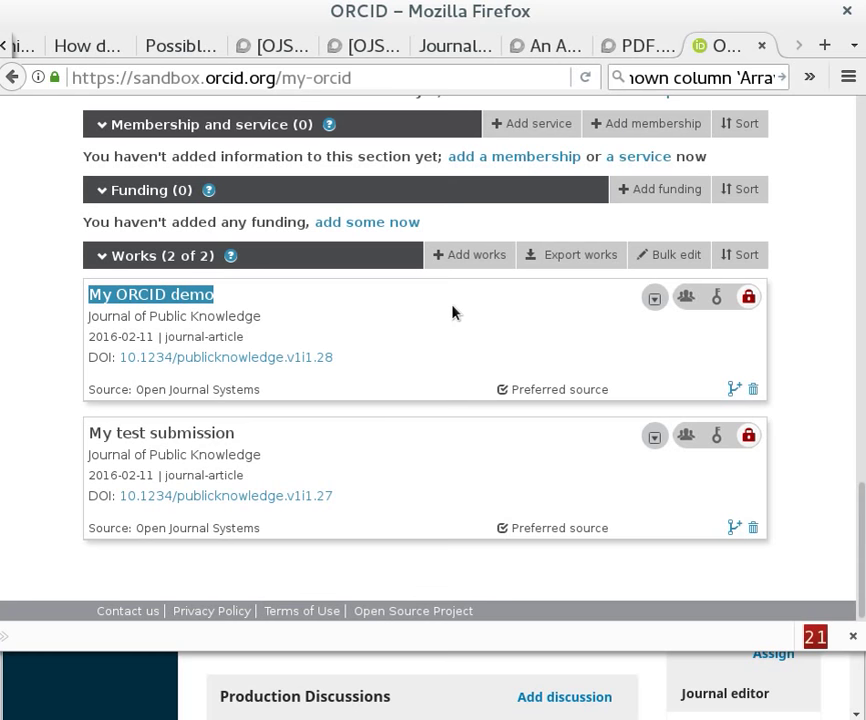
{"action": "left_click", "coordinate": [103, 311]}
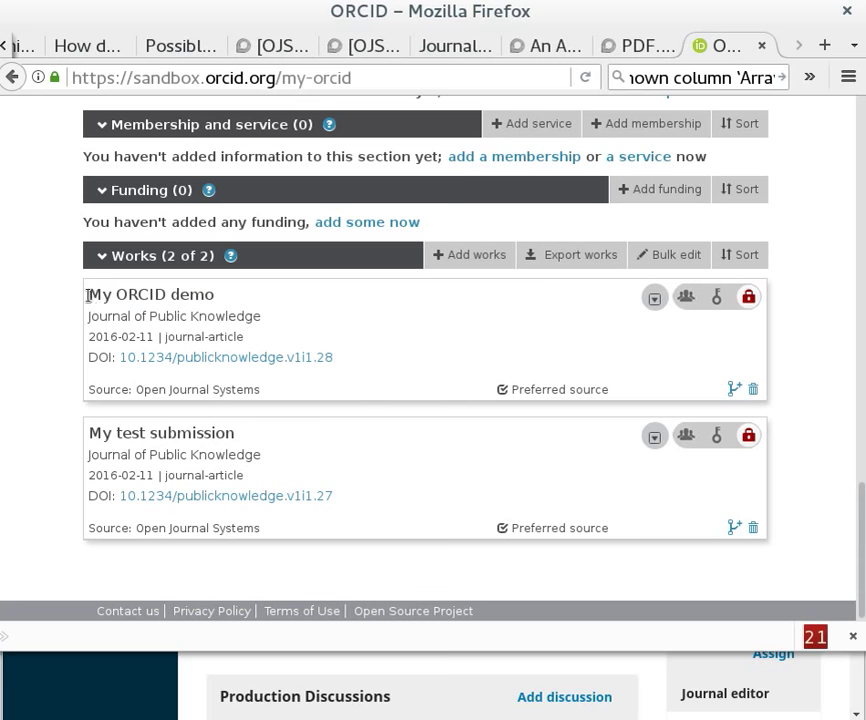
{"action": "left_click_drag", "start_coordinate": [90, 294], "coordinate": [242, 294]}
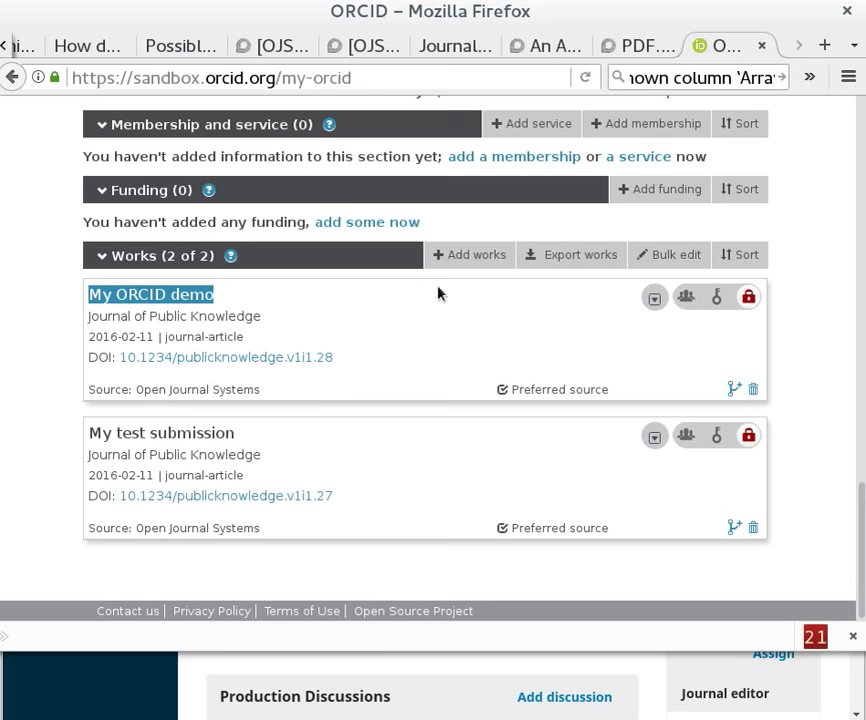
Leave the Arabic keywords topic for the PKP Community Forum home page
{"action": "left_click", "coordinate": [460, 46]}
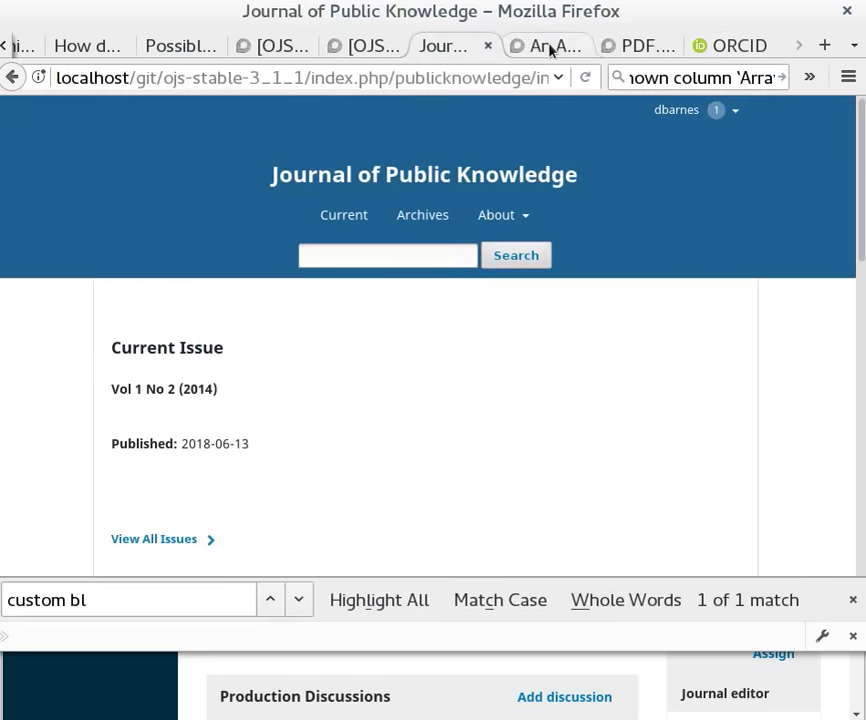
{"action": "left_click", "coordinate": [555, 46]}
{"action": "scroll", "coordinate": [650, 263], "scroll_direction": "up", "scroll_amount": 3}
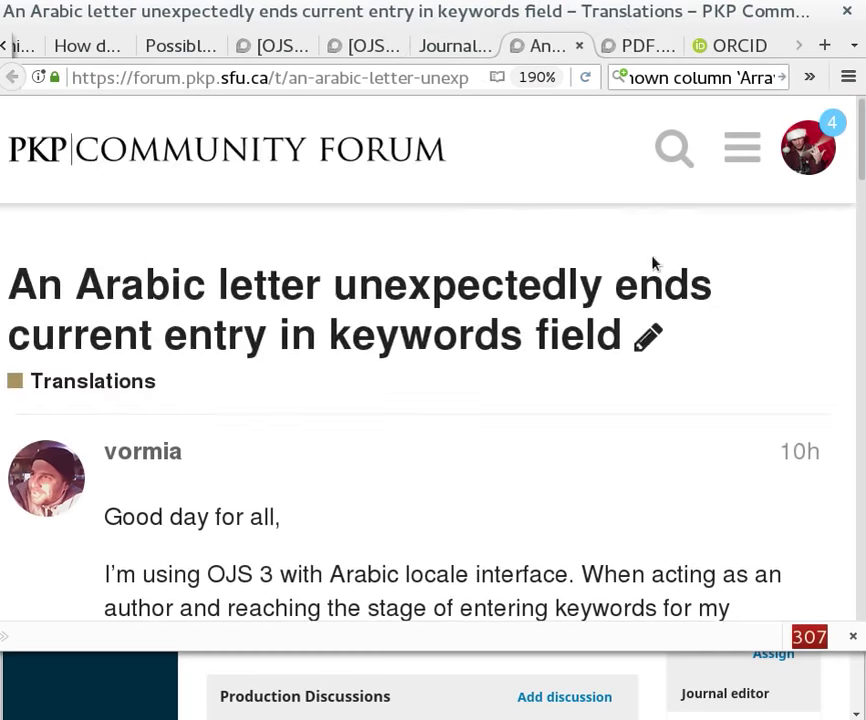
{"action": "left_click", "coordinate": [317, 157]}
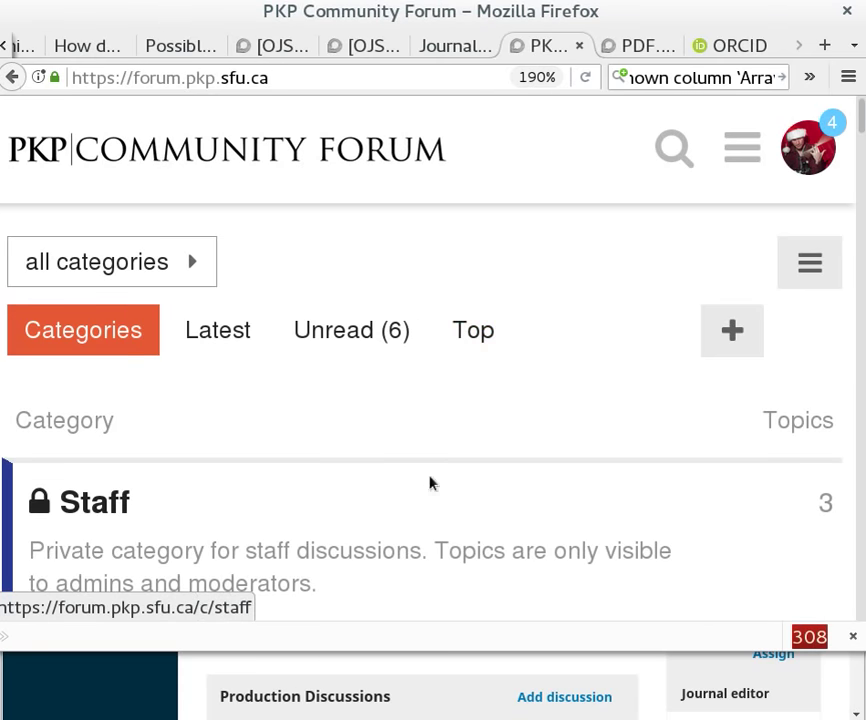
{"action": "left_click_drag", "start_coordinate": [132, 79], "coordinate": [367, 89]}
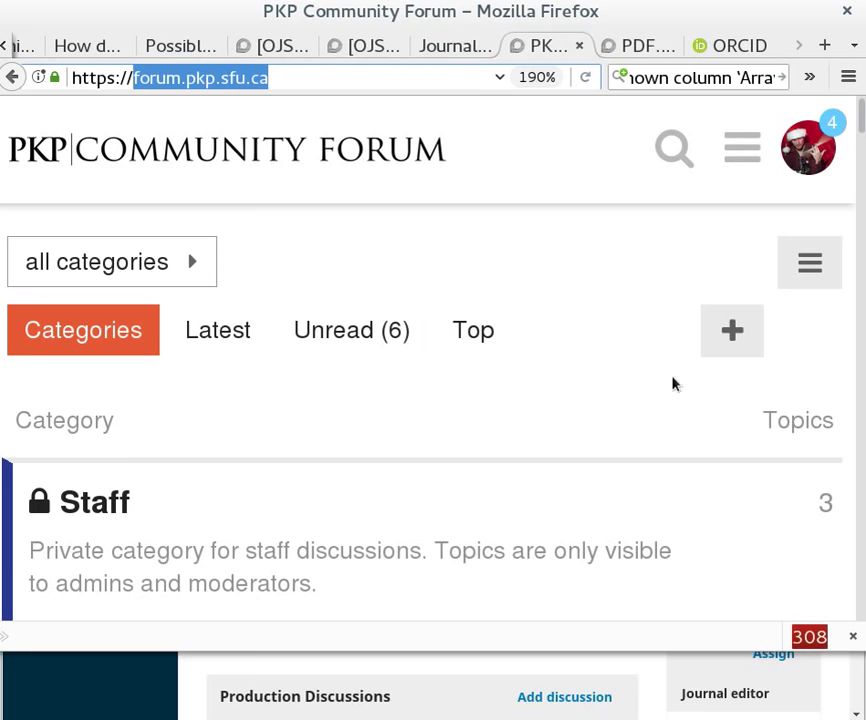
Browse the Community Showcase category, then go back to the categories list
{"action": "scroll", "coordinate": [466, 370], "scroll_direction": "down", "scroll_amount": 3}
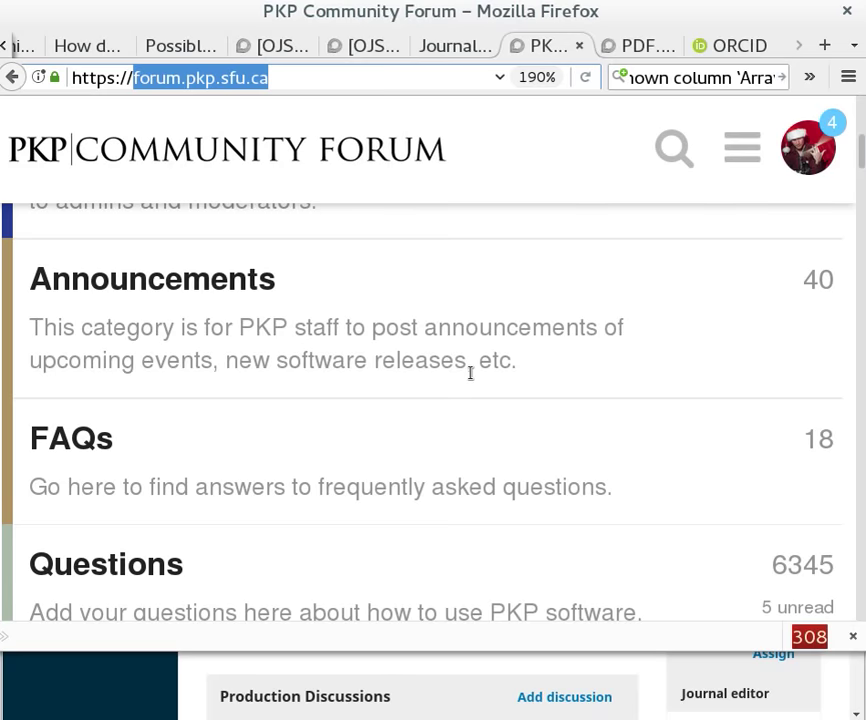
{"action": "scroll", "coordinate": [260, 406], "scroll_direction": "up", "scroll_amount": 2}
{"action": "scroll", "coordinate": [235, 400], "scroll_direction": "down", "scroll_amount": 3}
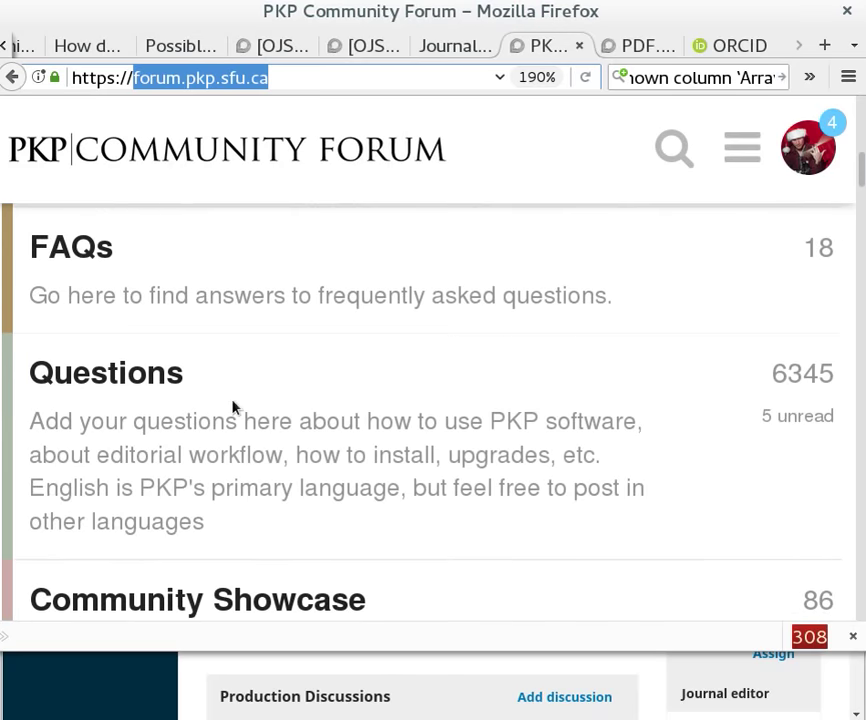
{"action": "scroll", "coordinate": [228, 406], "scroll_direction": "down", "scroll_amount": 2}
{"action": "left_click", "coordinate": [176, 412]}
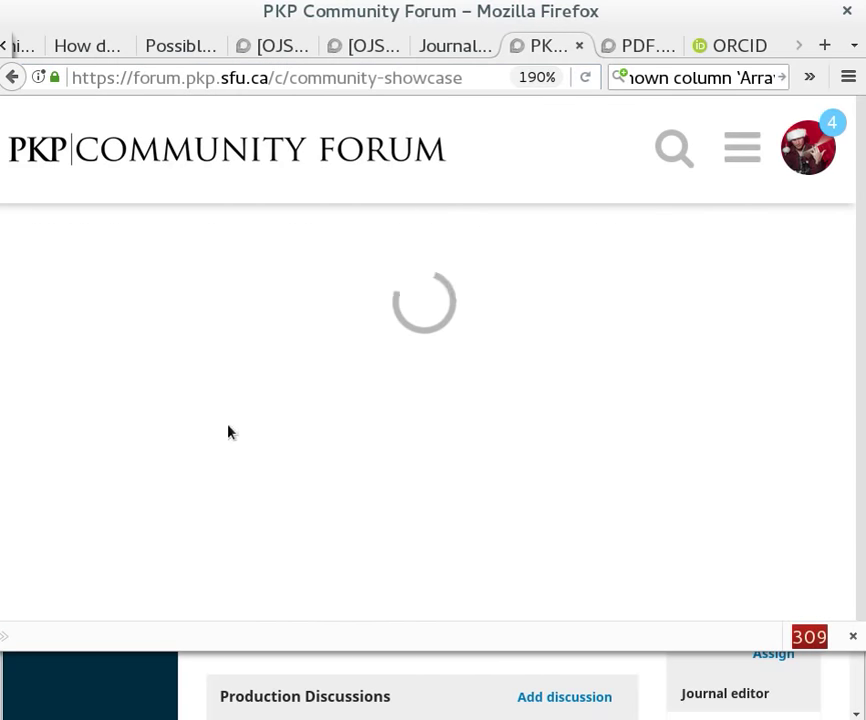
{"action": "scroll", "coordinate": [307, 410], "scroll_direction": "down", "scroll_amount": 5}
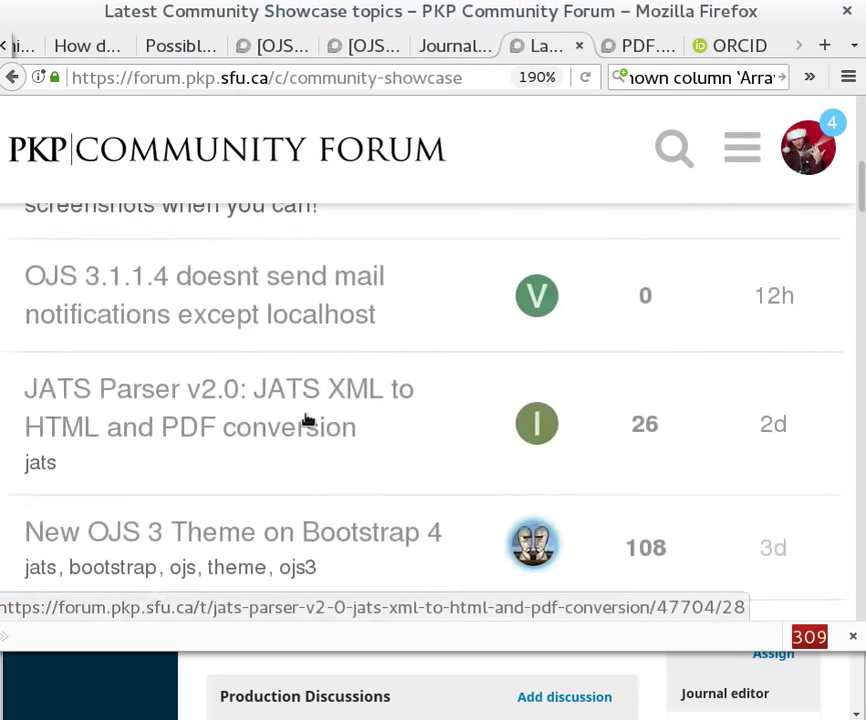
{"action": "key", "text": "alt+Left"}
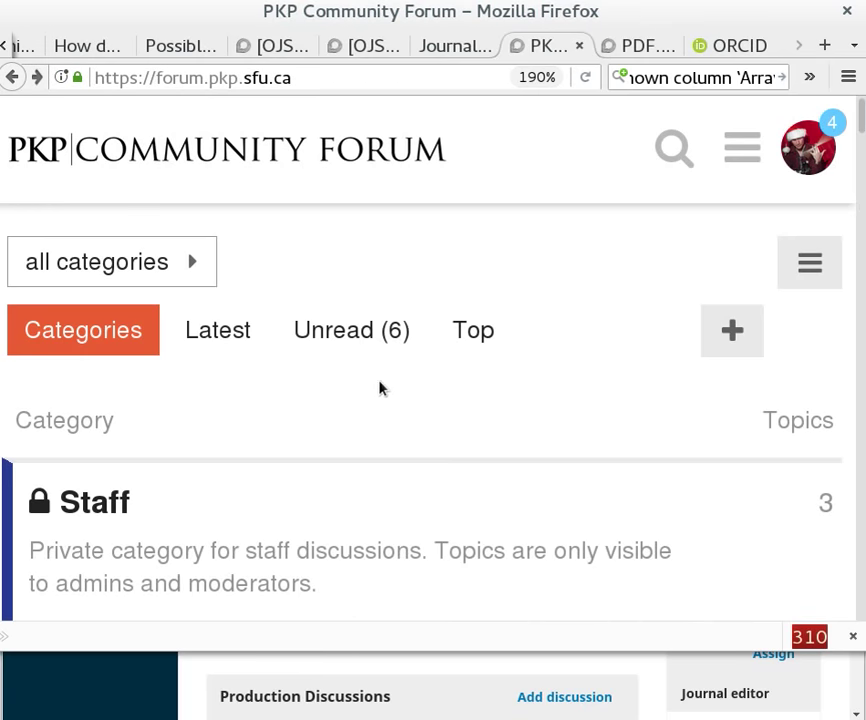
Open the FAQs category and move between the open browser tabs
{"action": "scroll", "coordinate": [415, 390], "scroll_direction": "down", "scroll_amount": 6}
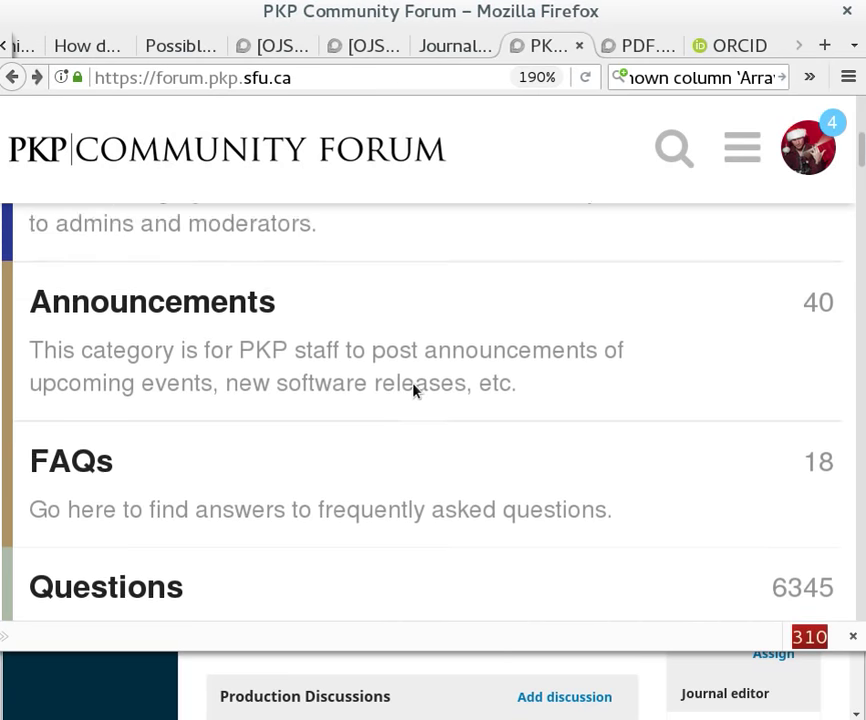
{"action": "scroll", "coordinate": [413, 387], "scroll_direction": "up", "scroll_amount": 3}
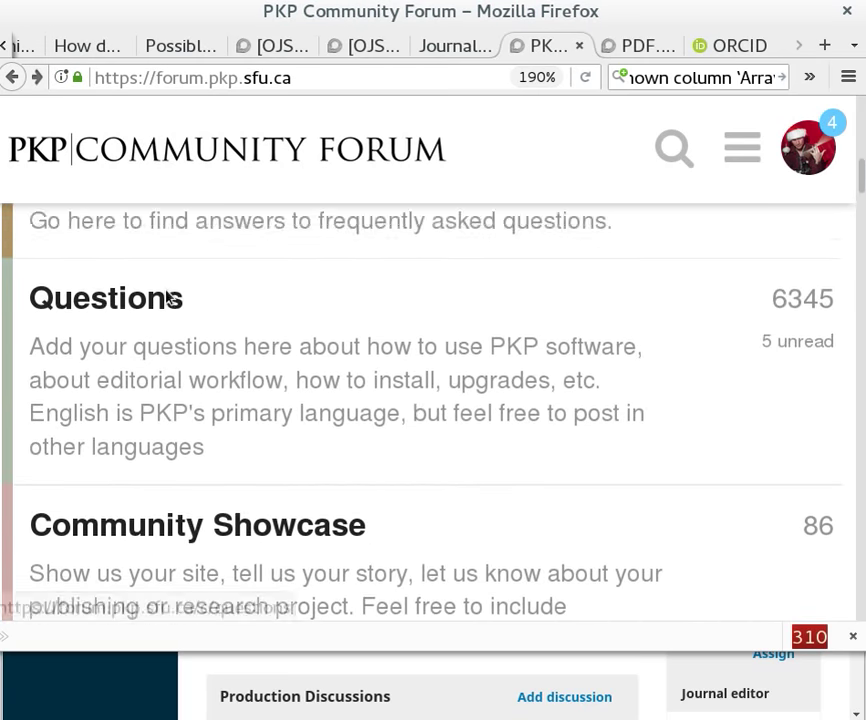
{"action": "left_click", "coordinate": [91, 261]}
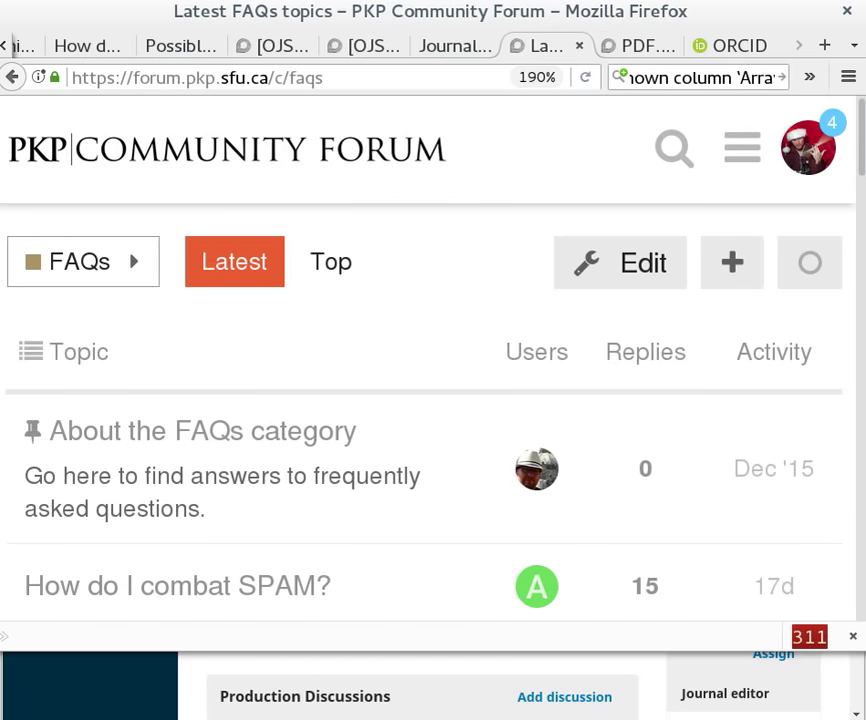
{"action": "left_click", "coordinate": [645, 52]}
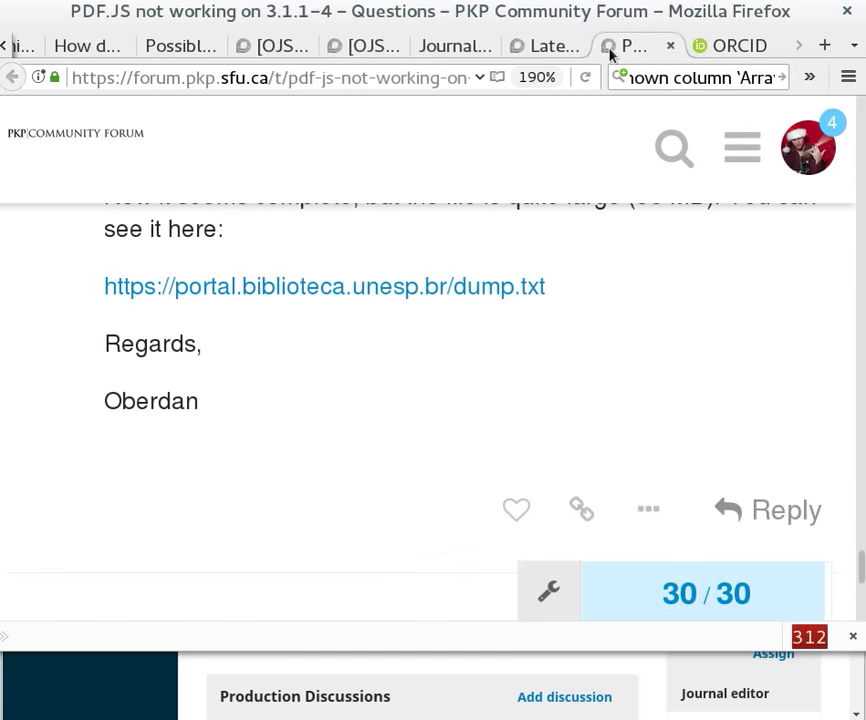
{"action": "left_click", "coordinate": [561, 52]}
In the Journal of Public Knowledge tab, load pkp.sfu.ca/blog to reach the PKP News page
{"action": "left_click", "coordinate": [430, 46]}
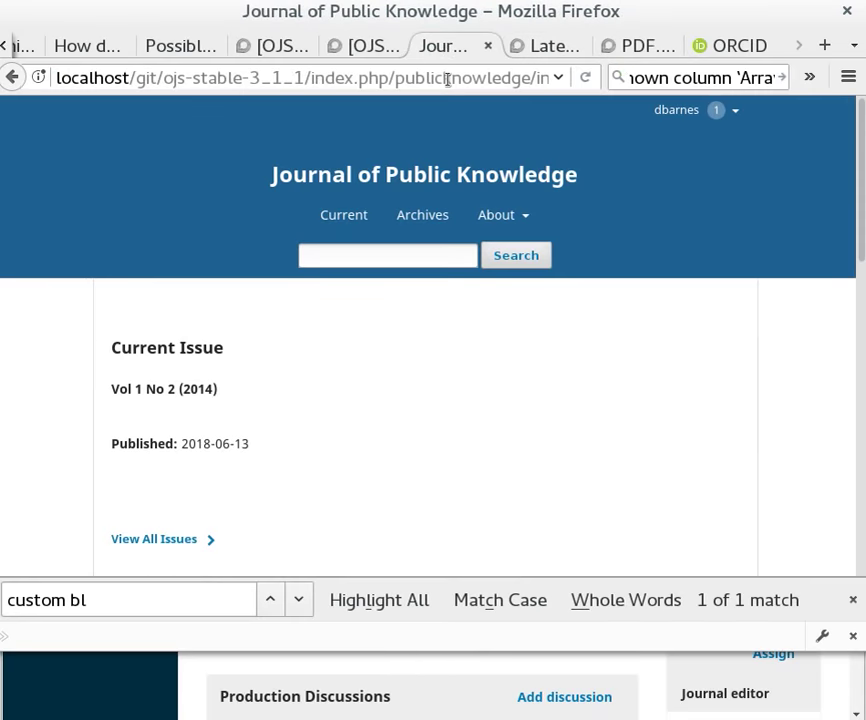
{"action": "mouse_move", "coordinate": [500, 215]}
{"action": "left_click", "coordinate": [535, 75]}
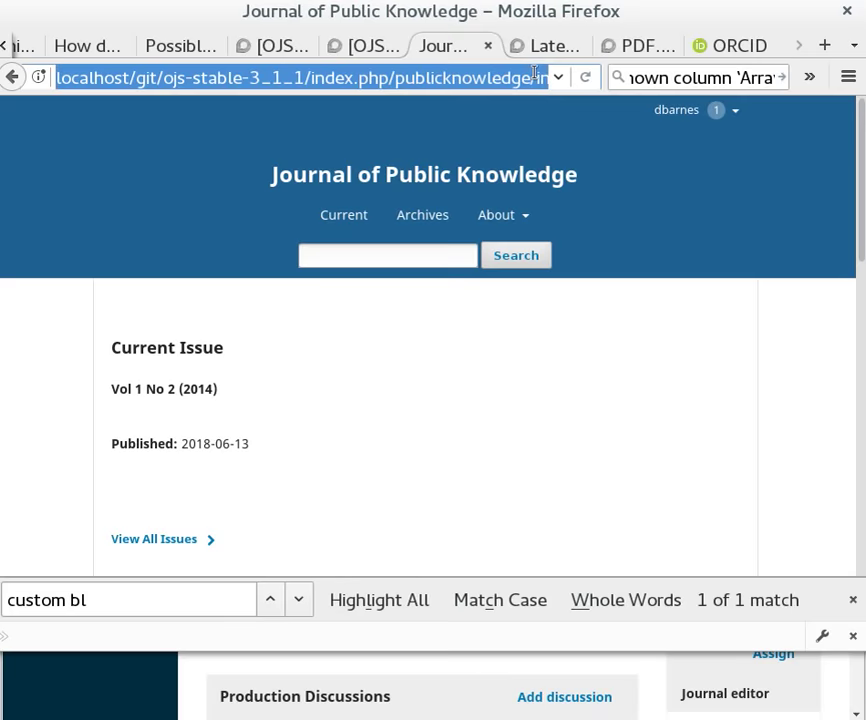
{"action": "type", "text": "pkp.sfu.ca/b"}
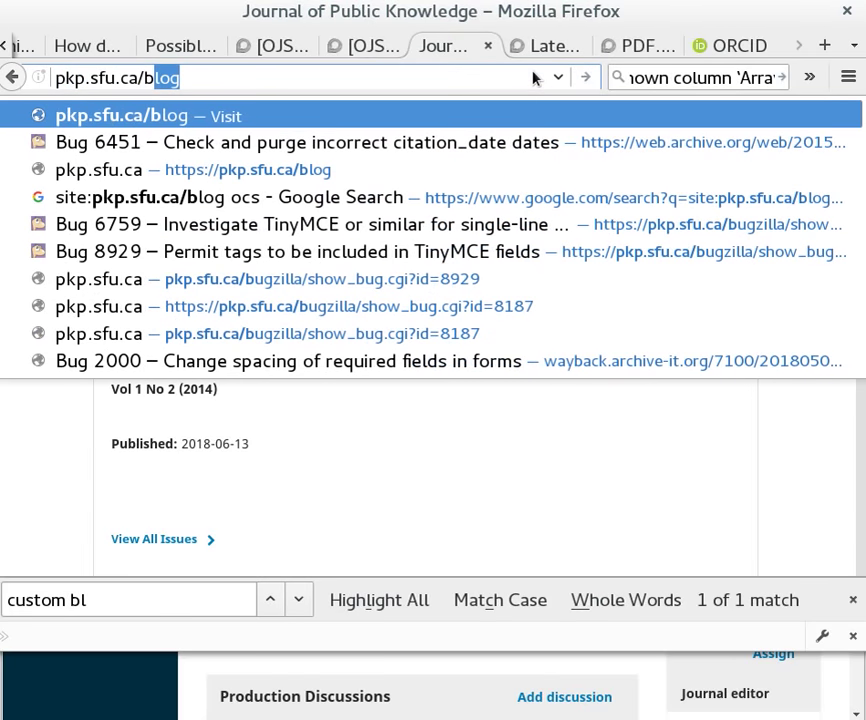
{"action": "key", "text": "Return"}
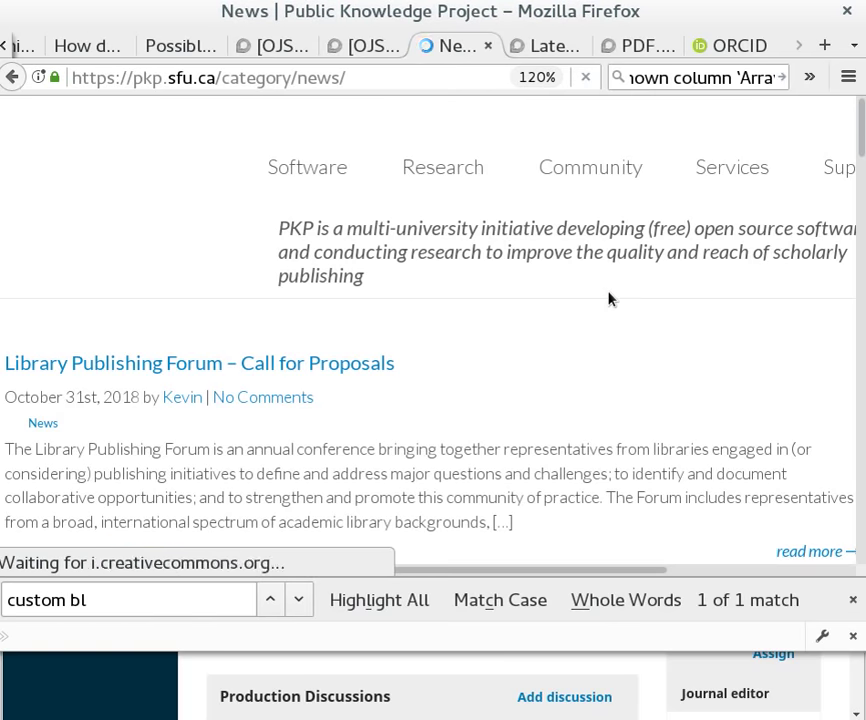
Scroll through the recent News posts and expand the Research pages menu
{"action": "scroll", "coordinate": [557, 333], "scroll_direction": "down", "scroll_amount": 6}
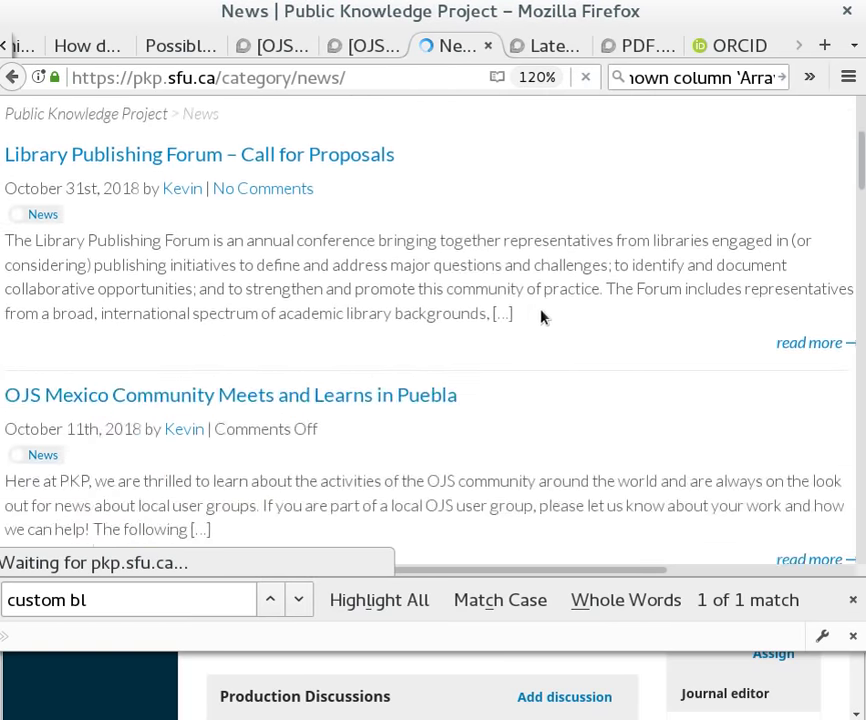
{"action": "scroll", "coordinate": [540, 320], "scroll_direction": "up", "scroll_amount": 6}
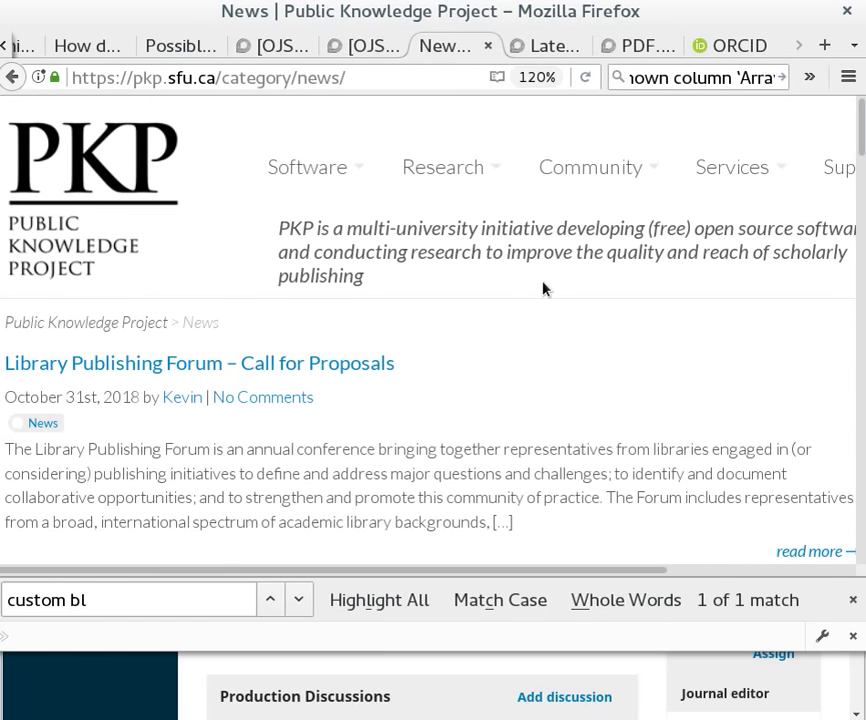
{"action": "left_click", "coordinate": [418, 156]}
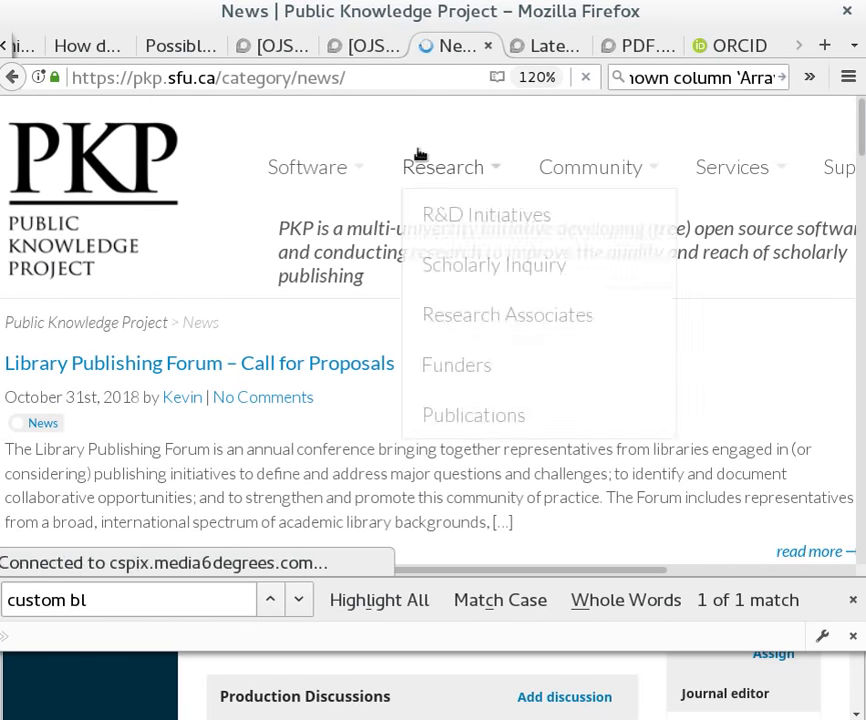